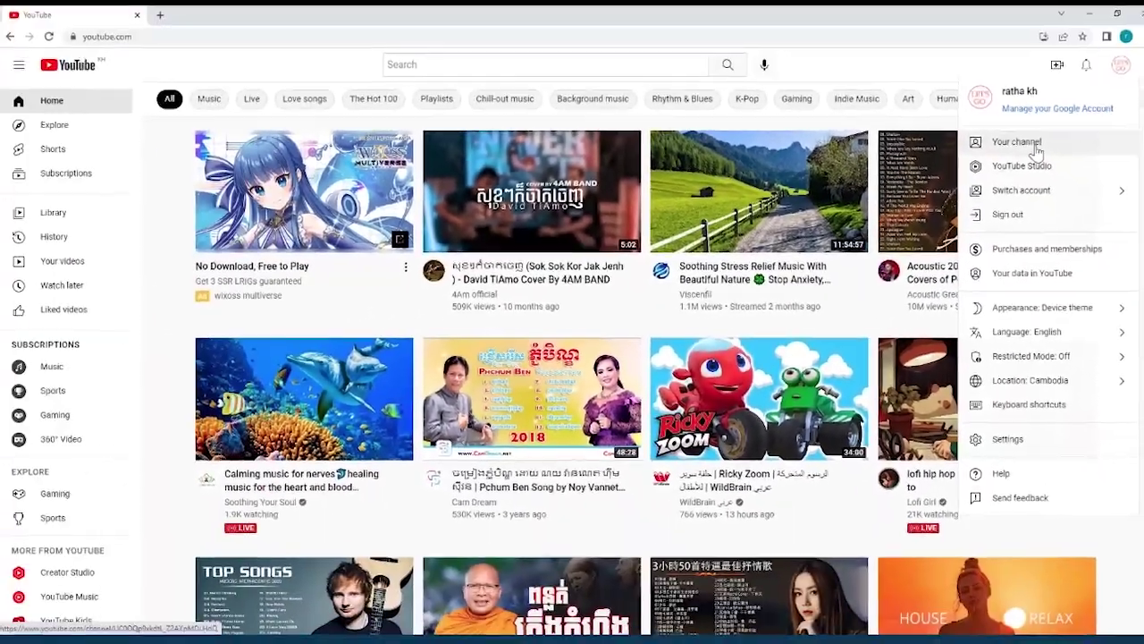
# Open your own YouTube channel page and go to its branding settings in YouTube Studio, dismissing the welcome message.
pyautogui.click(1003, 94)
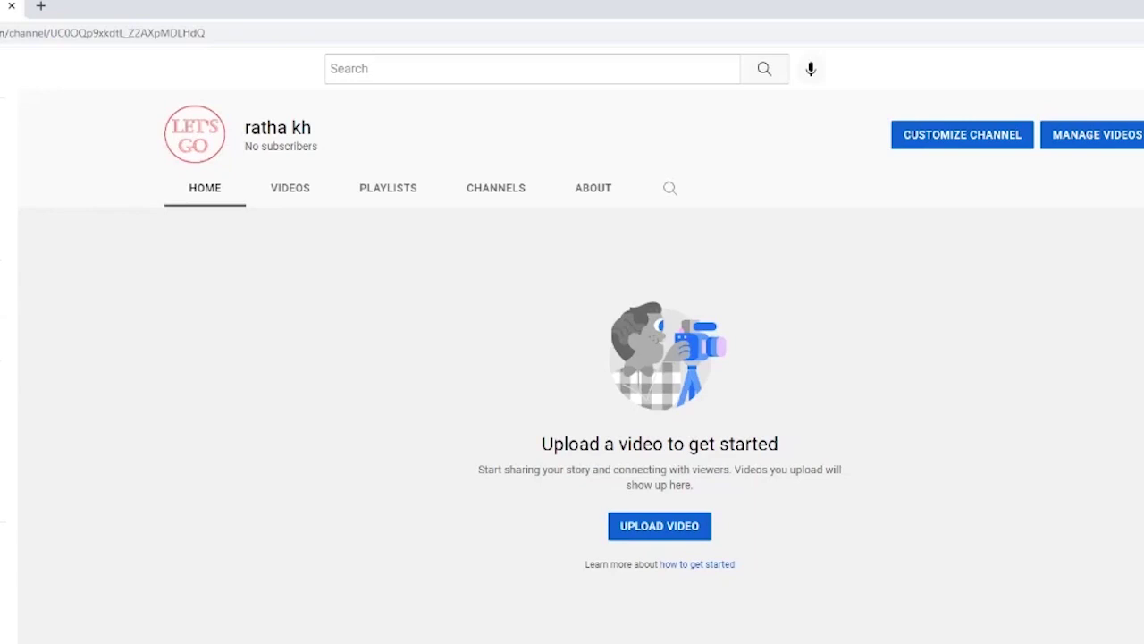
pyautogui.moveTo(195, 139)
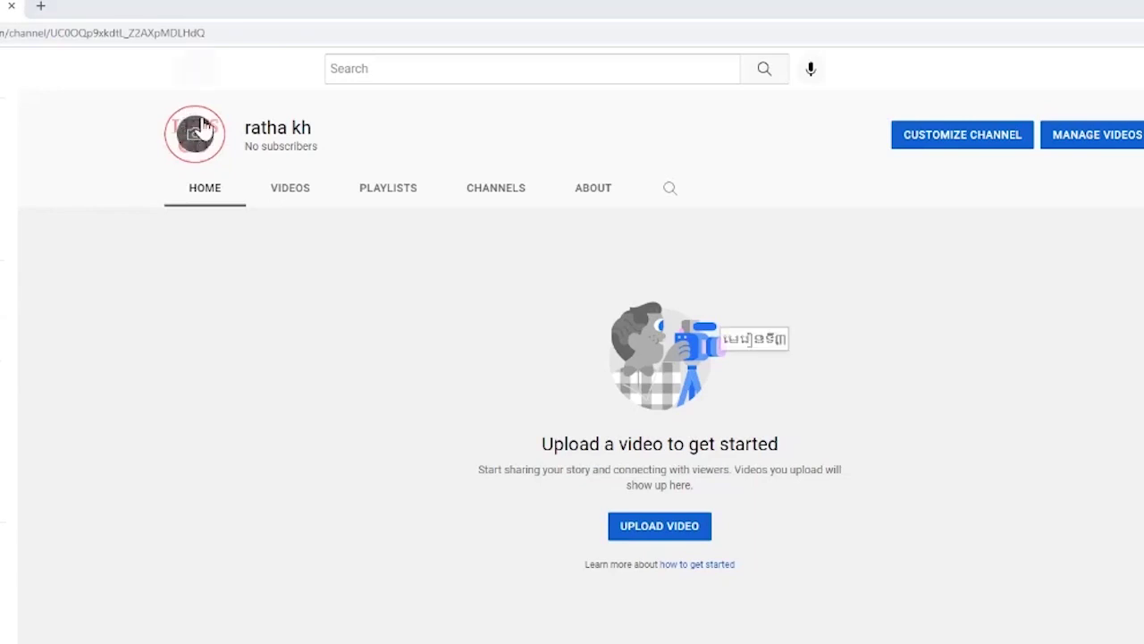
pyautogui.click(204, 141)
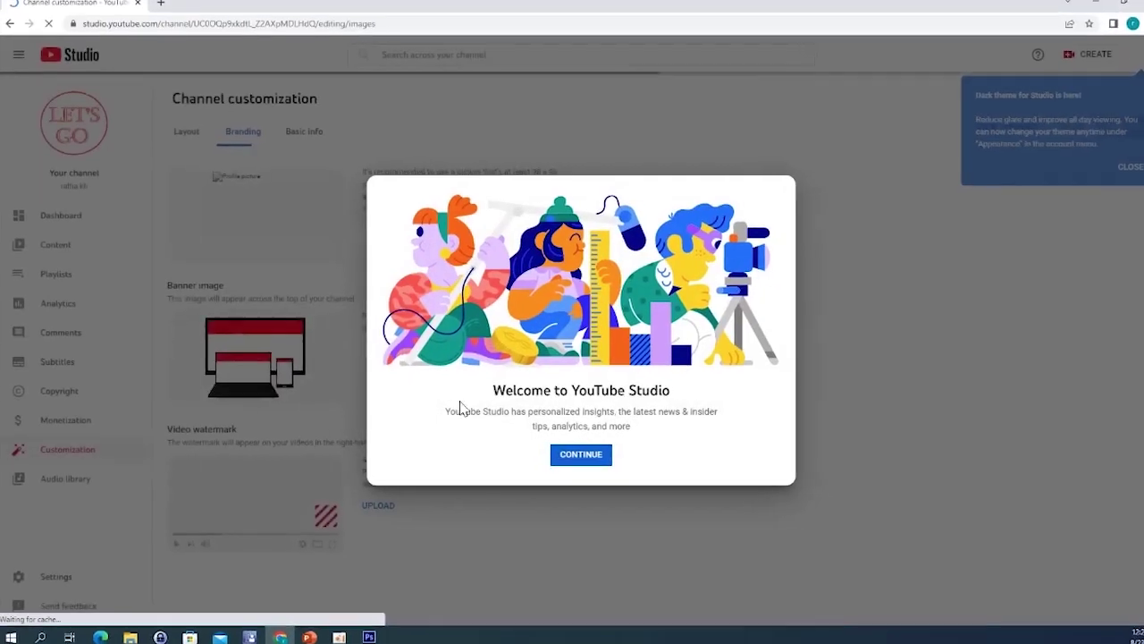
pyautogui.click(581, 454)
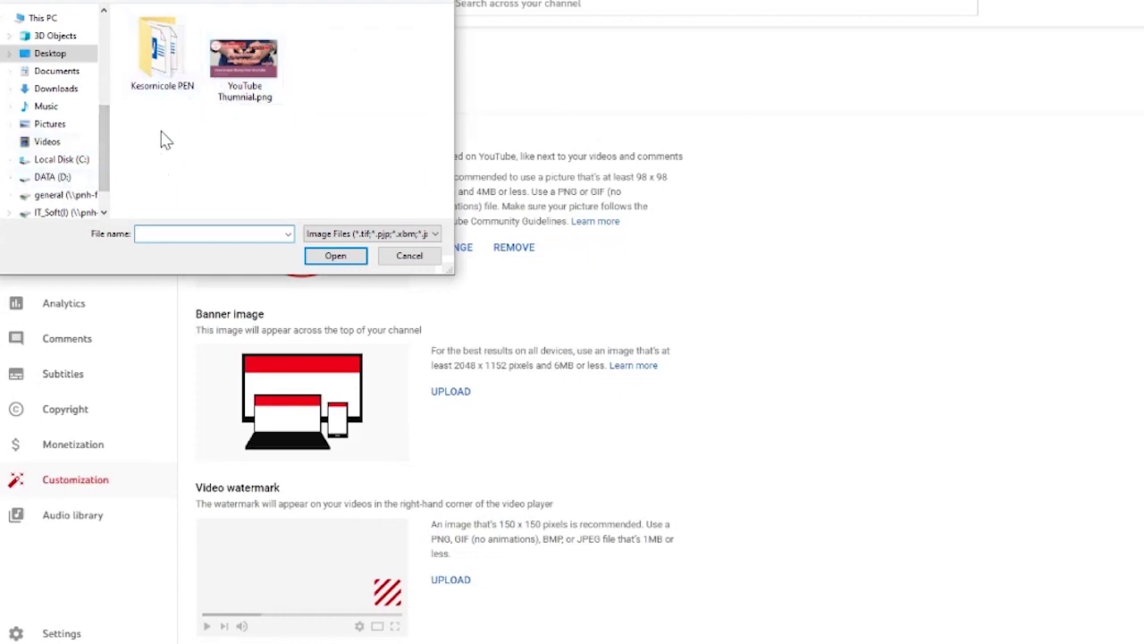
# Choose Belgium.jpg from the Personal Ducoment folder on DATA (D:) as the new profile picture.
pyautogui.moveTo(110, 158); pyautogui.dragTo(104, 185)
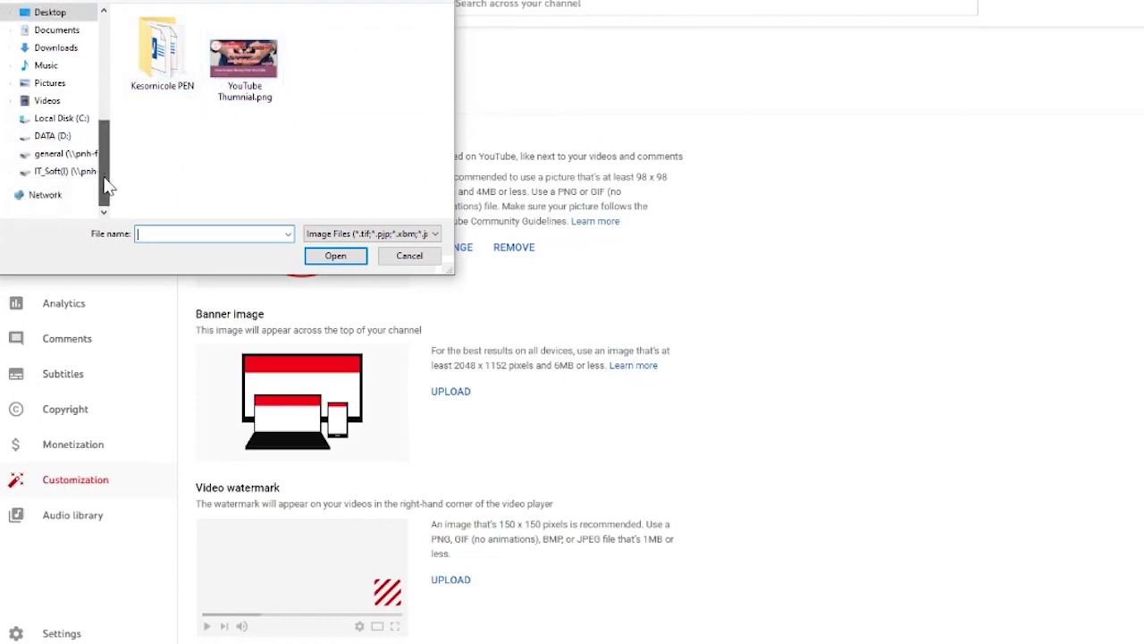
pyautogui.click(56, 136)
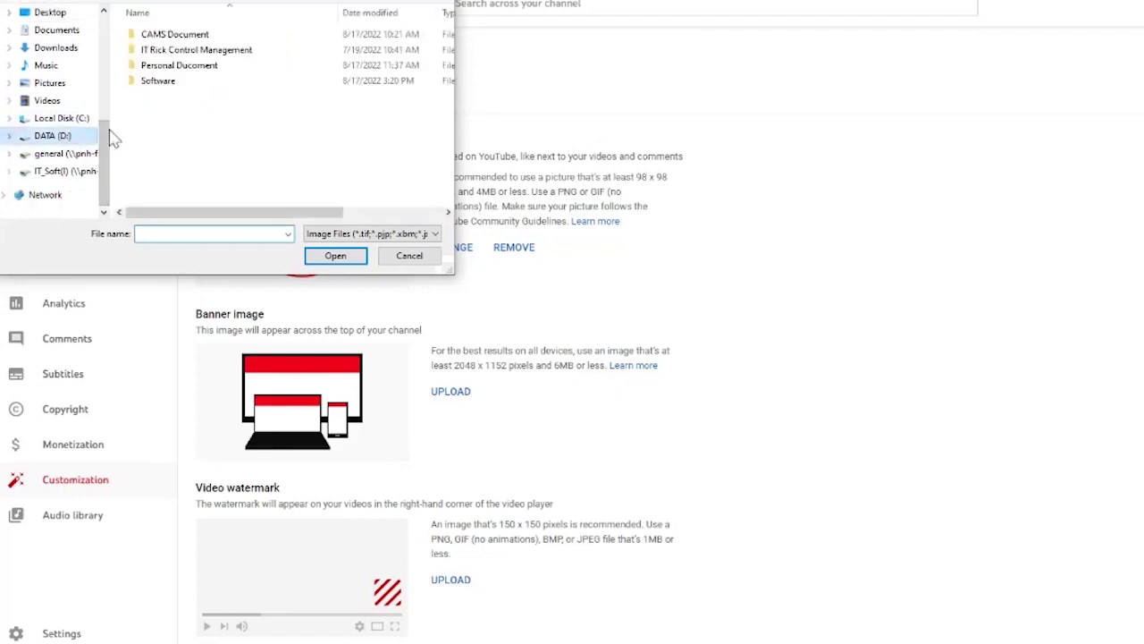
pyautogui.doubleClick(170, 66)
pyautogui.scroll(-3, 179, 161)
pyautogui.click(162, 161)
pyautogui.click(333, 255)
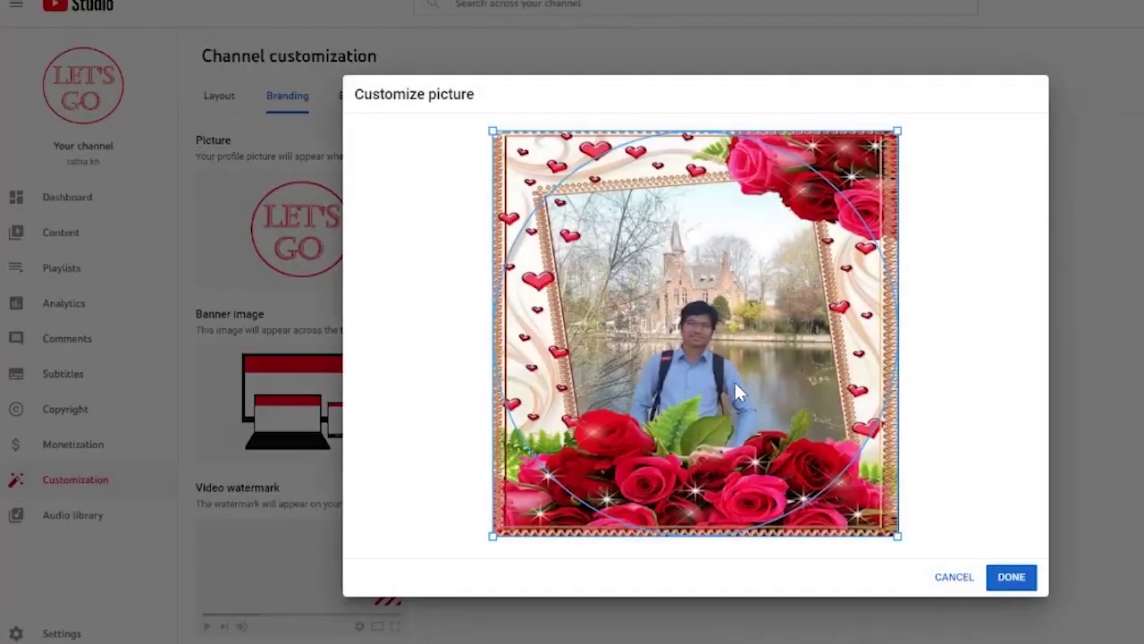
# Crop the profile picture more tightly around the man beside the lake and apply it.
pyautogui.moveTo(897, 138); pyautogui.dragTo(788, 282)
pyautogui.moveTo(676, 358); pyautogui.dragTo(722, 375)
pyautogui.click(1011, 578)
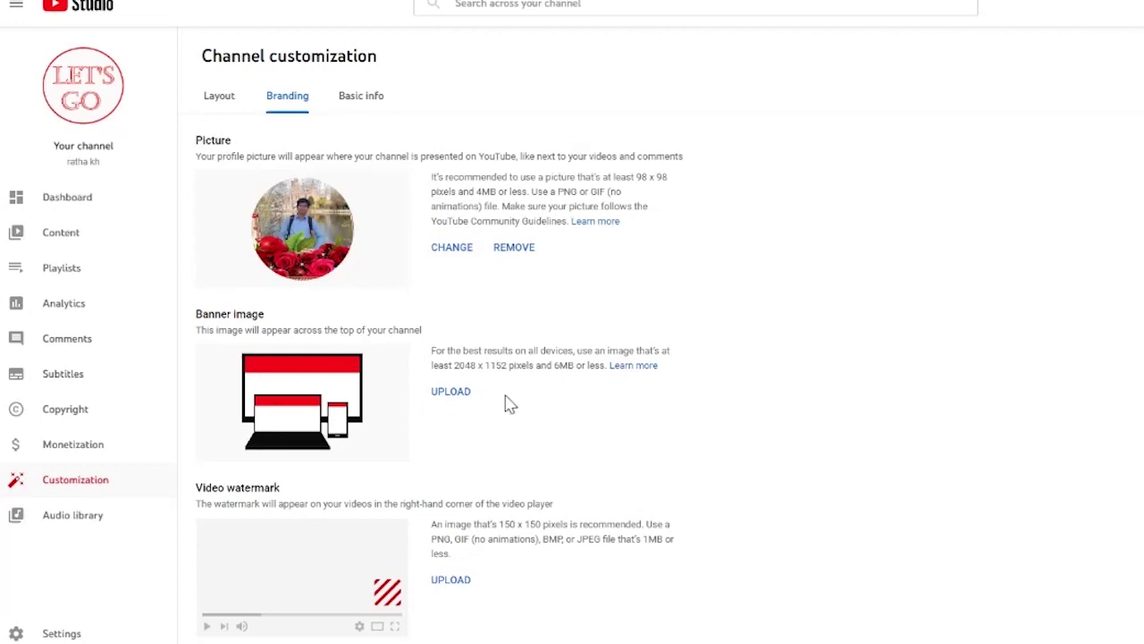
# Upload the purple channel banner PNG from the Youtube folder as the banner image, keep its default crop and dismiss the customization tip.
pyautogui.click(455, 395)
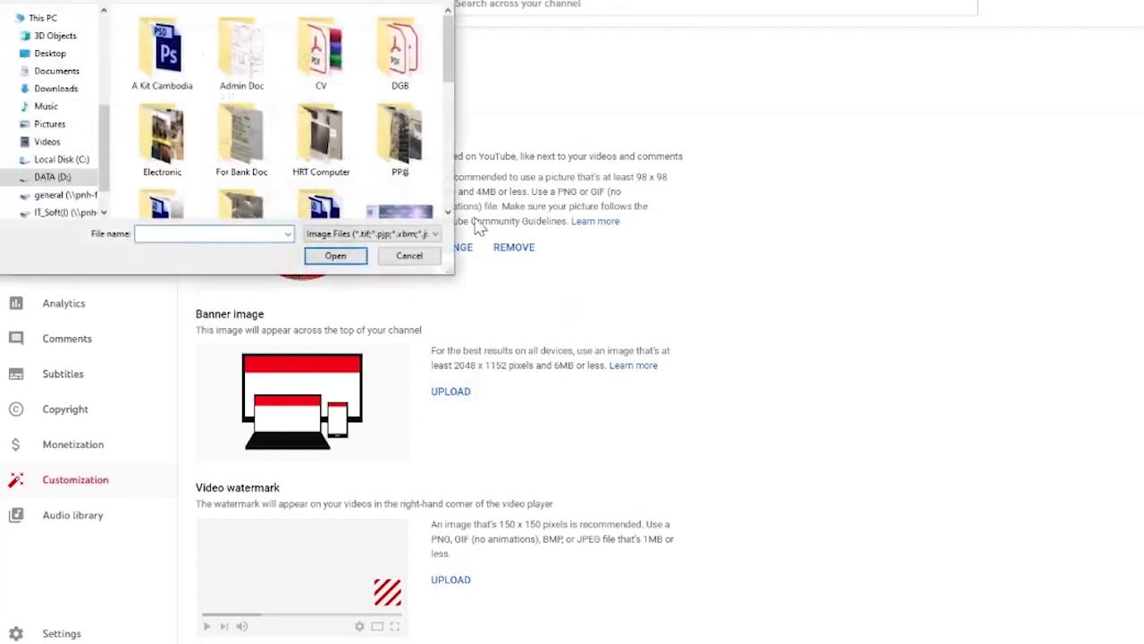
pyautogui.scroll(-5, 280, 119)
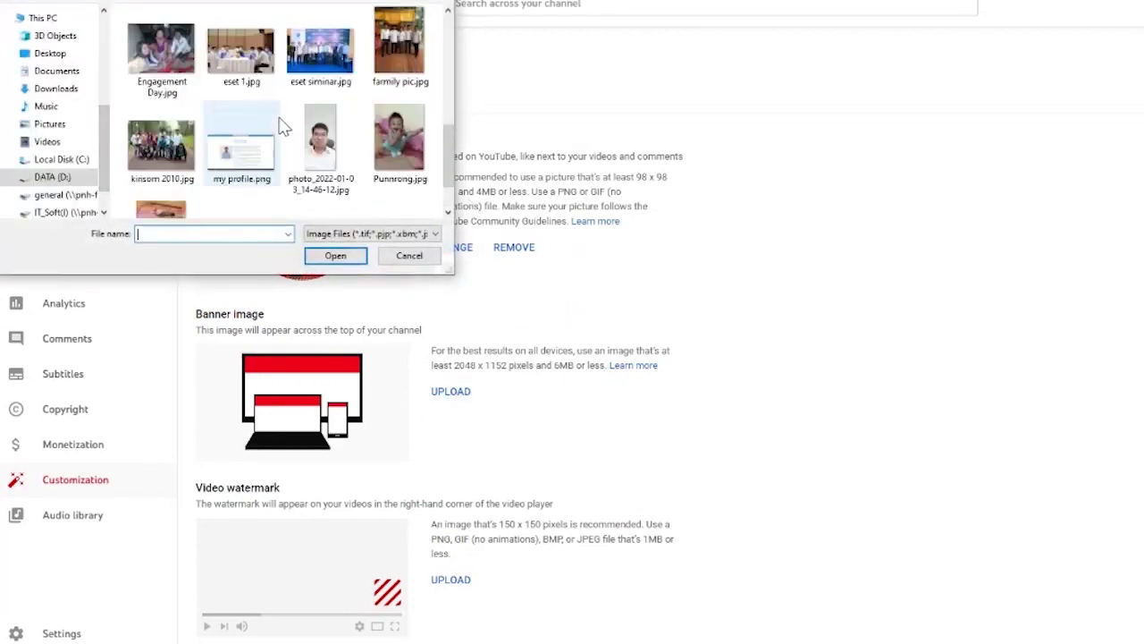
pyautogui.scroll(3, 280, 118)
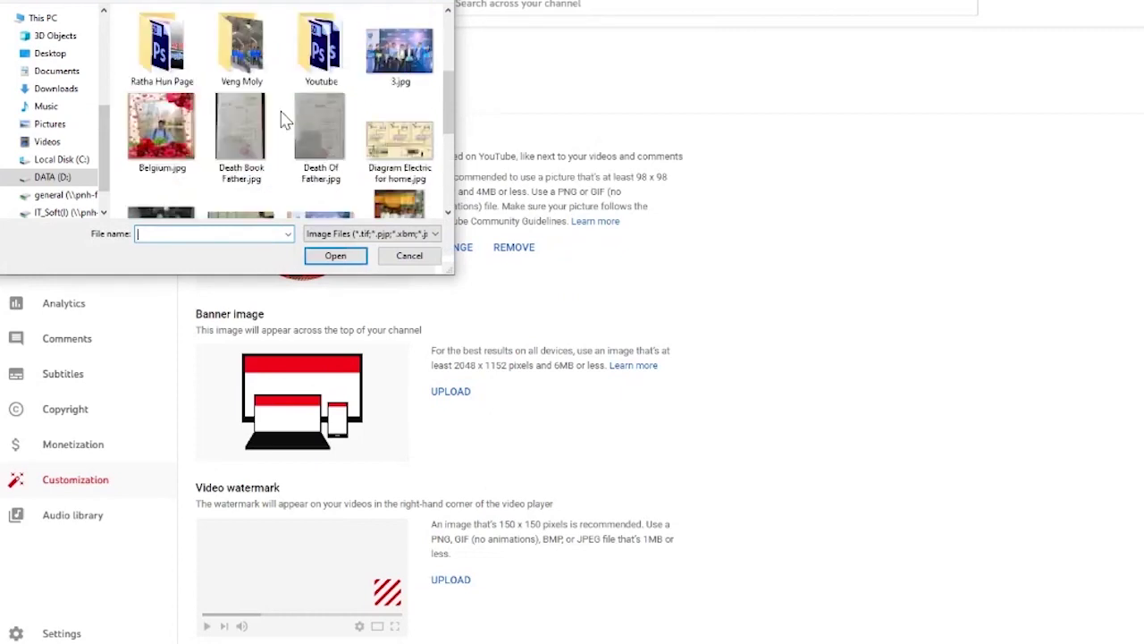
pyautogui.doubleClick(322, 55)
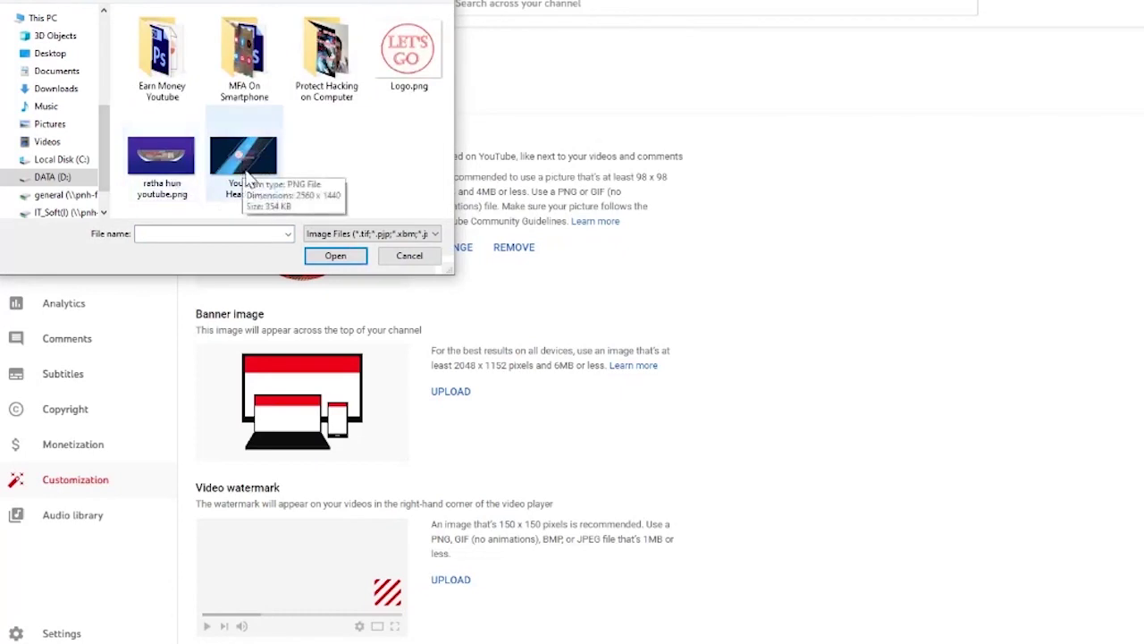
pyautogui.click(187, 170)
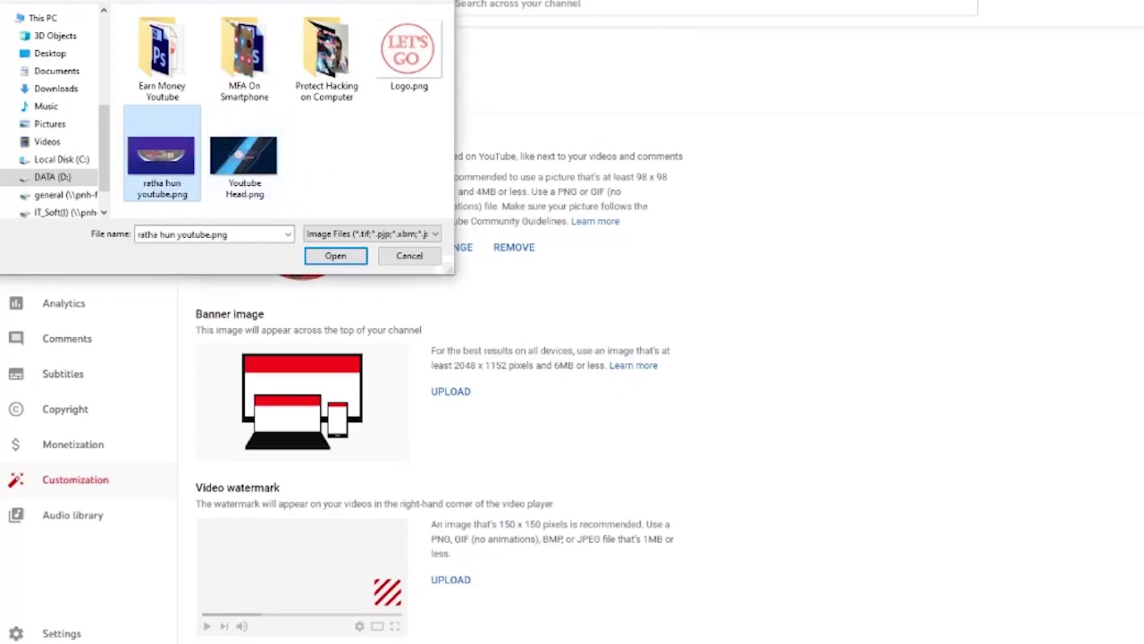
pyautogui.click(340, 256)
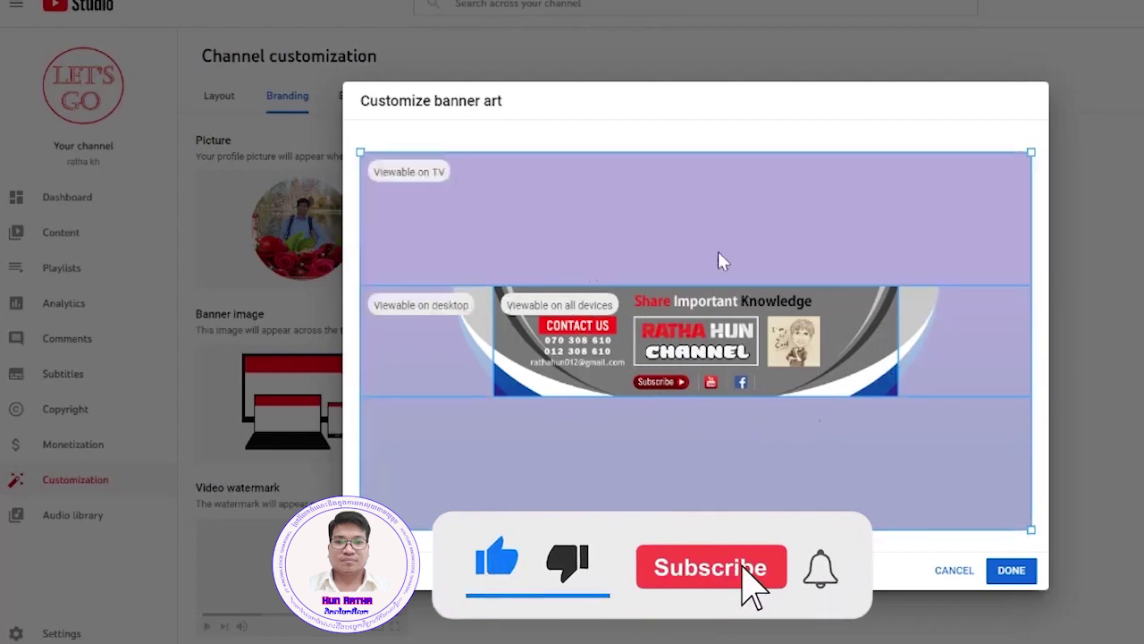
pyautogui.click(1011, 570)
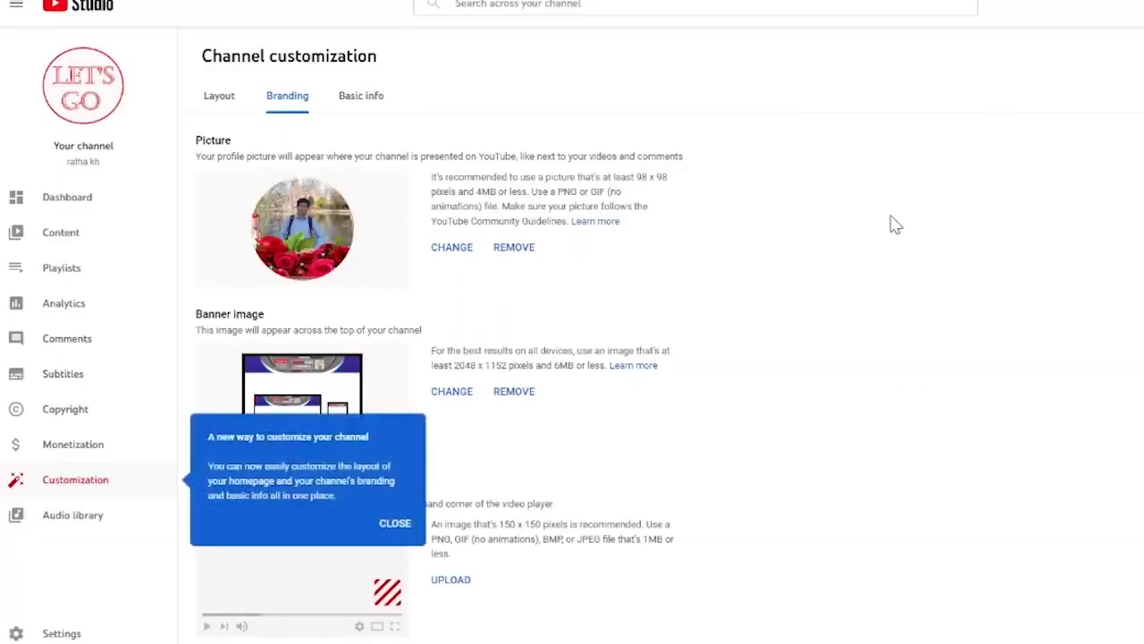
pyautogui.click(394, 523)
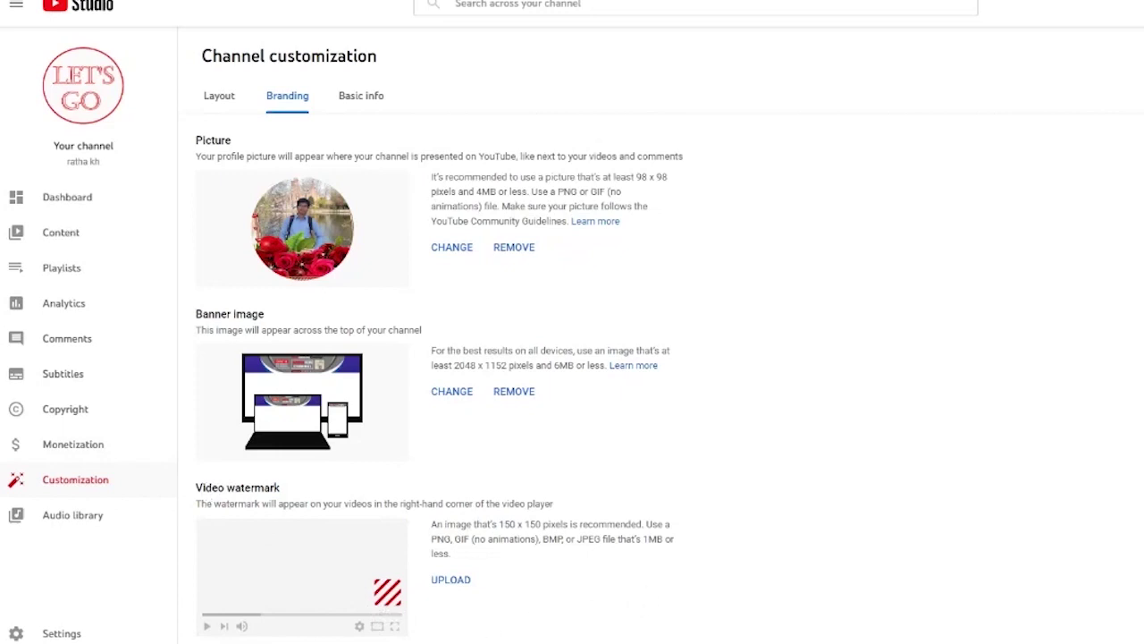
# Upload Logo.png from the Youtube folder as the video watermark.
pyautogui.click(448, 580)
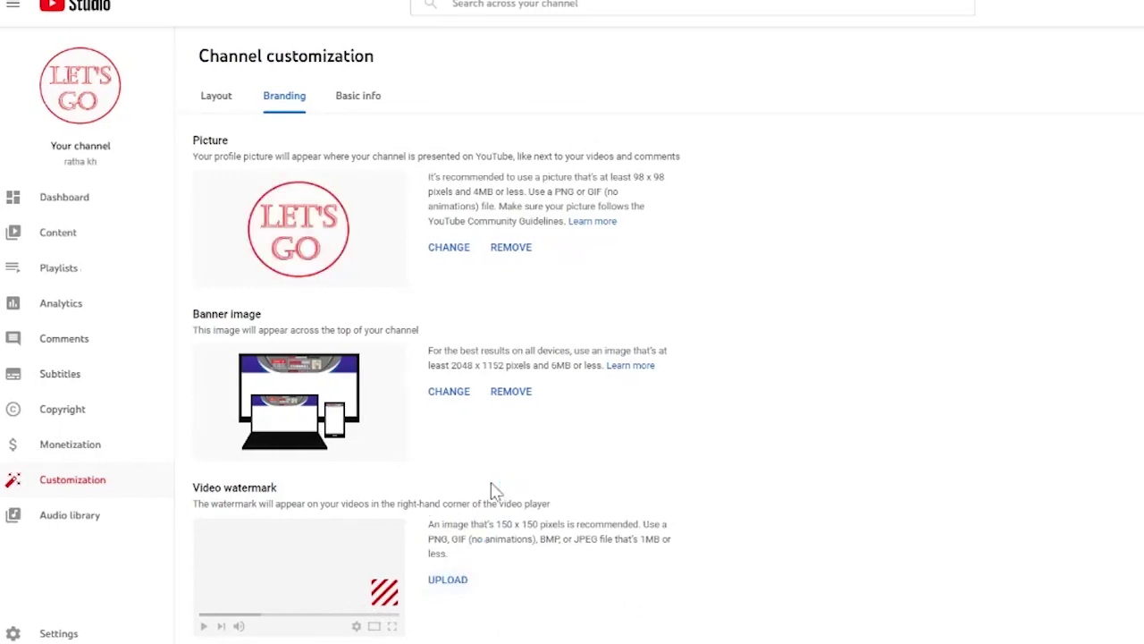
pyautogui.click(400, 59)
pyautogui.click(338, 256)
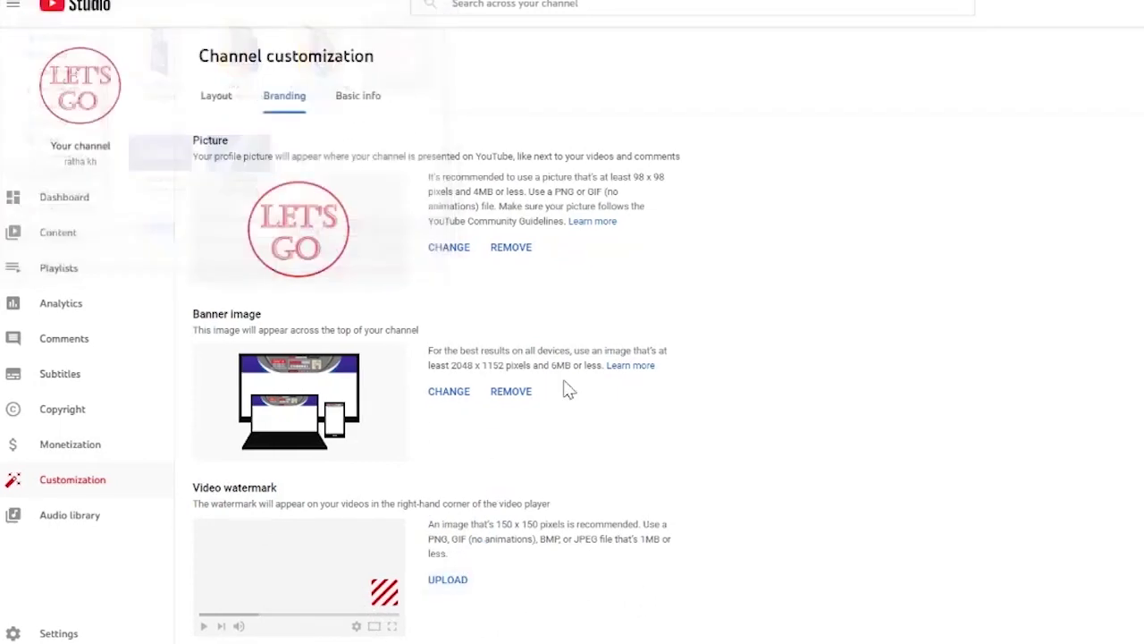
# Crop the watermark image to fit the red LET'S GO circle and apply it.
pyautogui.moveTo(874, 516); pyautogui.dragTo(805, 410)
pyautogui.moveTo(724, 369); pyautogui.dragTo(701, 362)
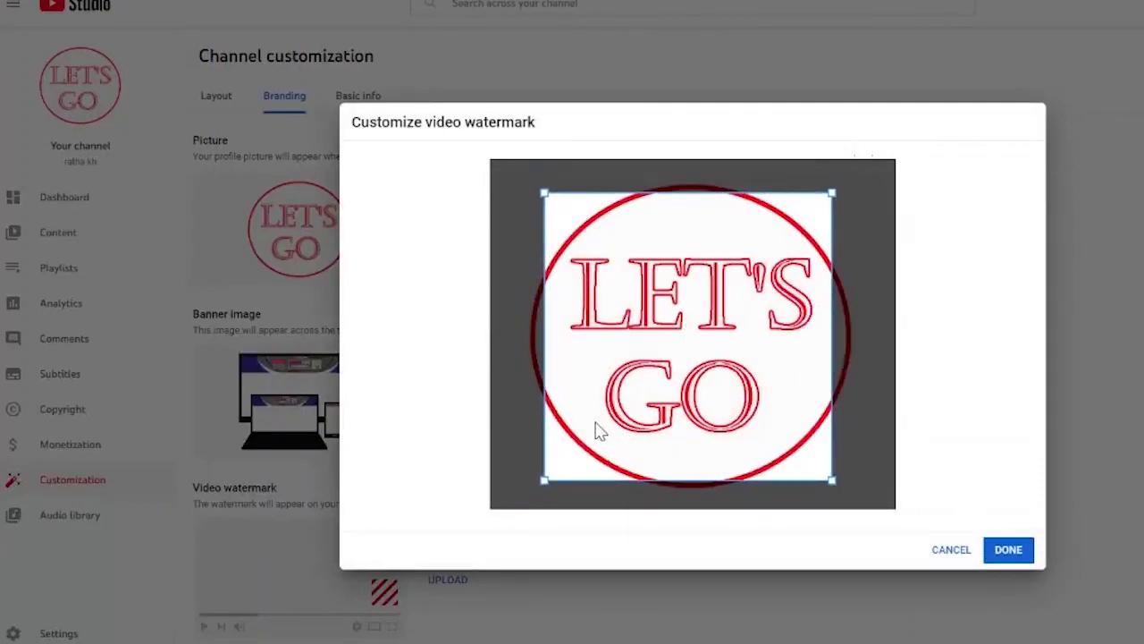
pyautogui.moveTo(542, 479)
pyautogui.mouseDown()
pyautogui.moveTo(508, 485)
pyautogui.moveTo(520, 482)
pyautogui.mouseUp()
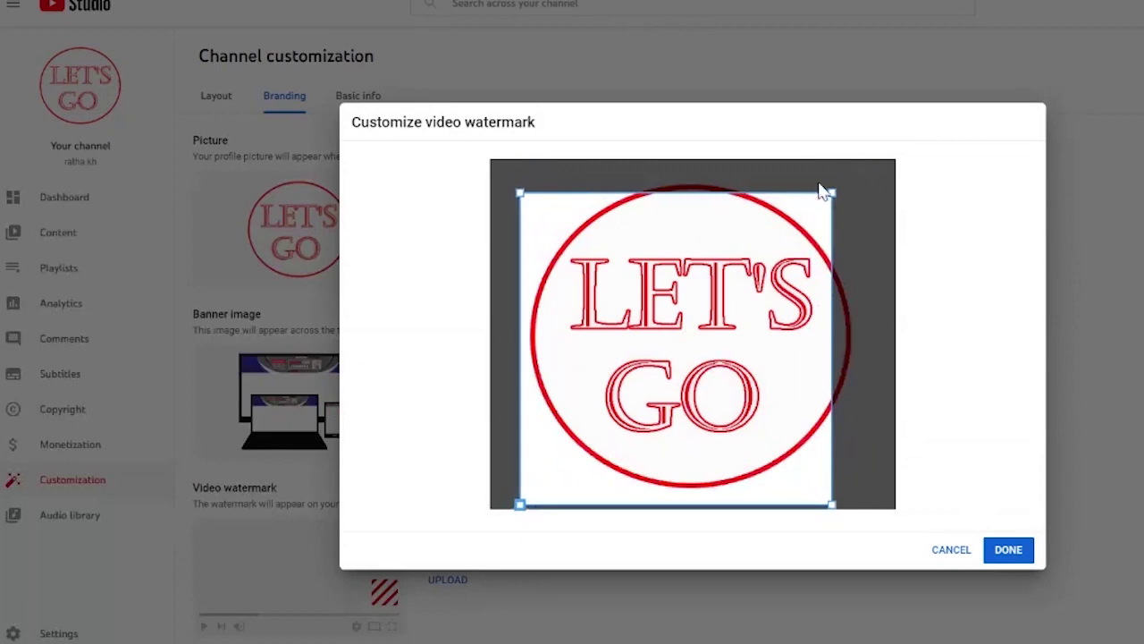
pyautogui.moveTo(830, 191); pyautogui.dragTo(855, 182)
pyautogui.moveTo(726, 356); pyautogui.dragTo(733, 355)
pyautogui.click(1011, 549)
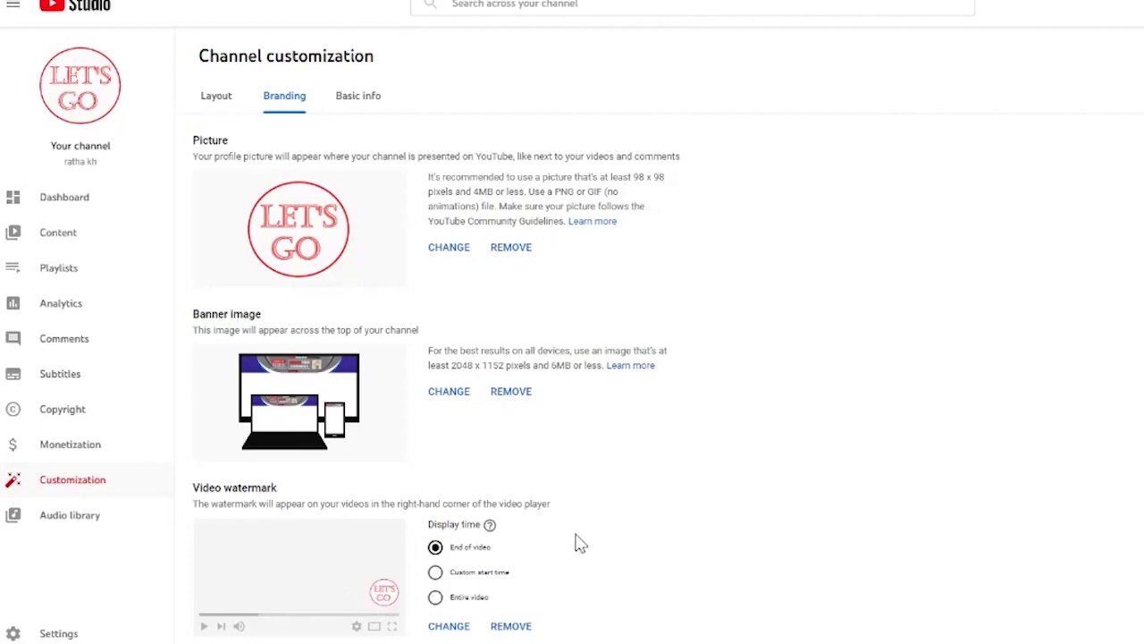
# Set the watermark's display time to Entire video and remove the watermark.
pyautogui.click(453, 600)
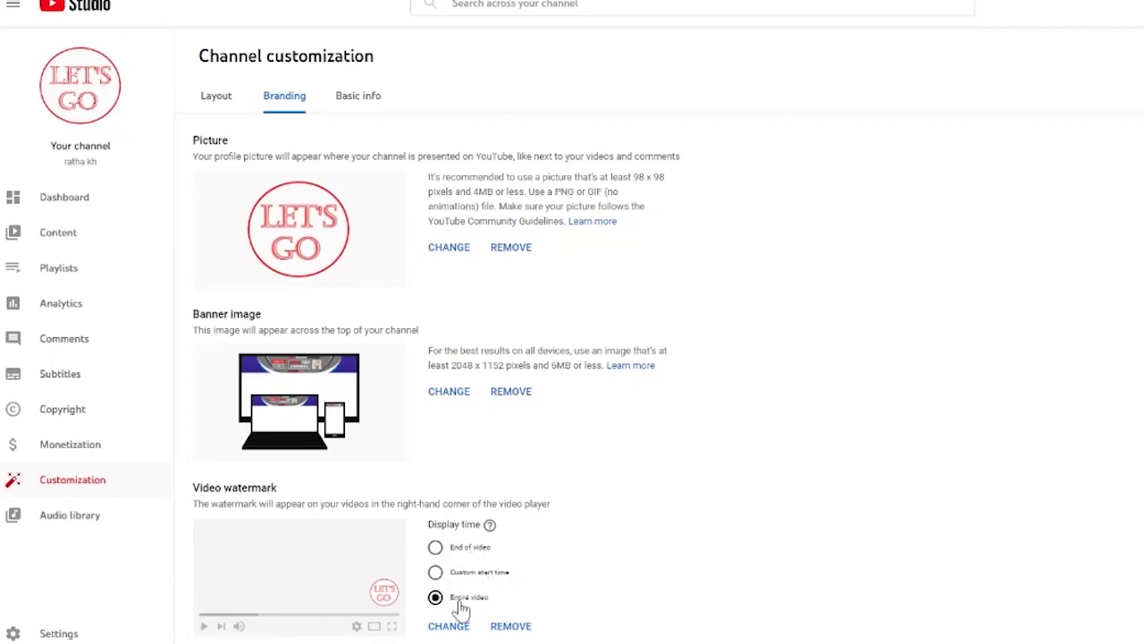
pyautogui.click(511, 626)
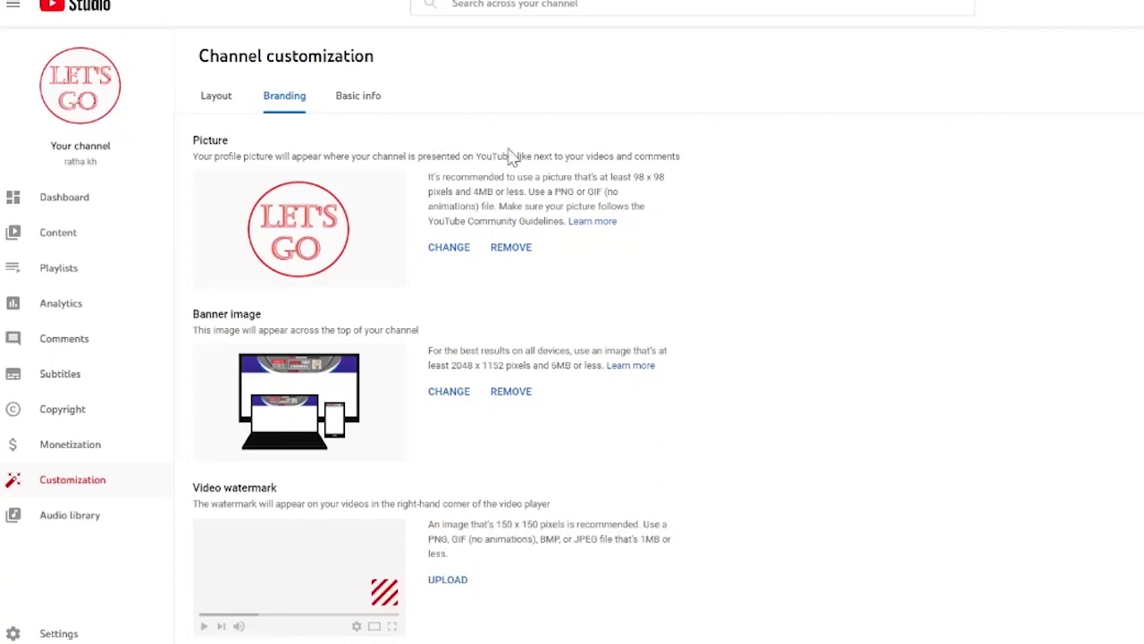
# Open the channel's Layout settings and load youtube.com in a new browser tab.
pyautogui.click(218, 95)
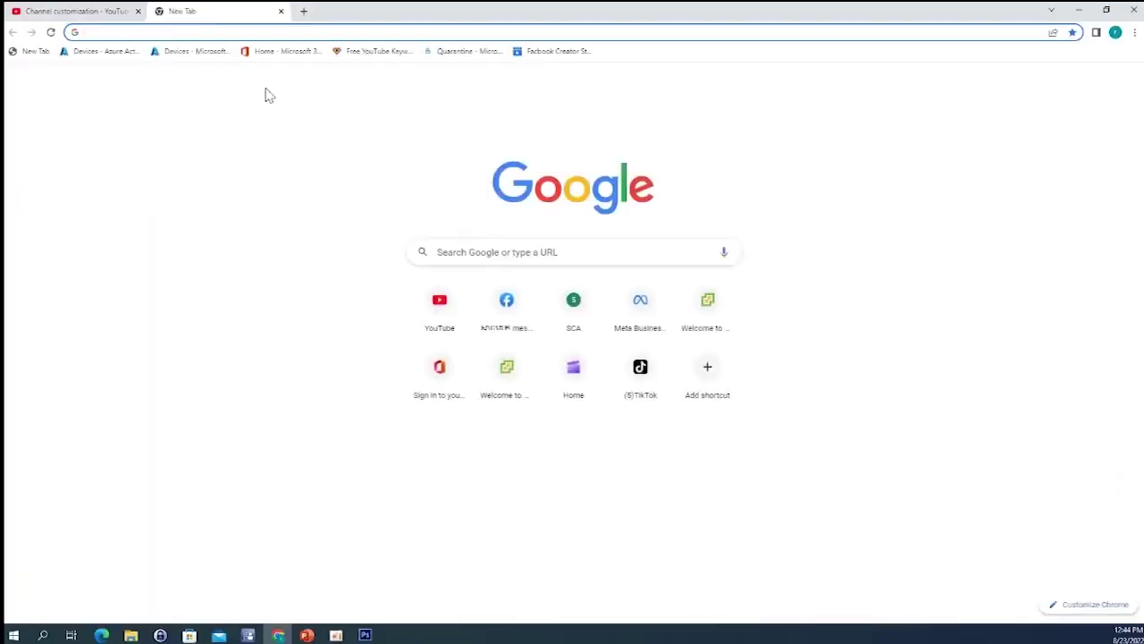
pyautogui.write('you')
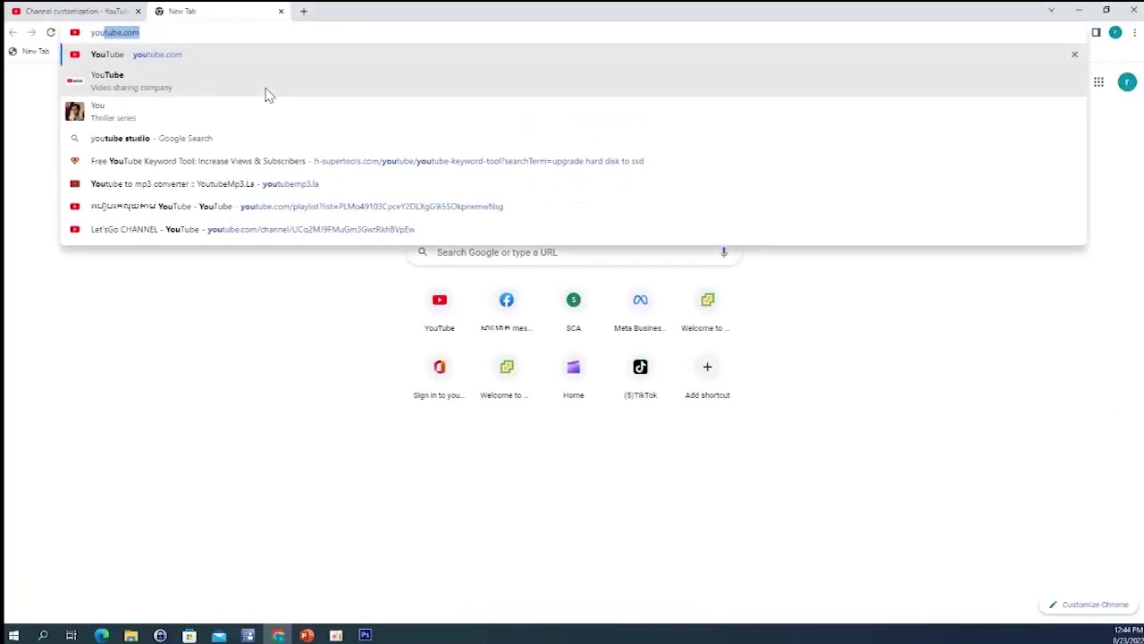
pyautogui.press('Return')
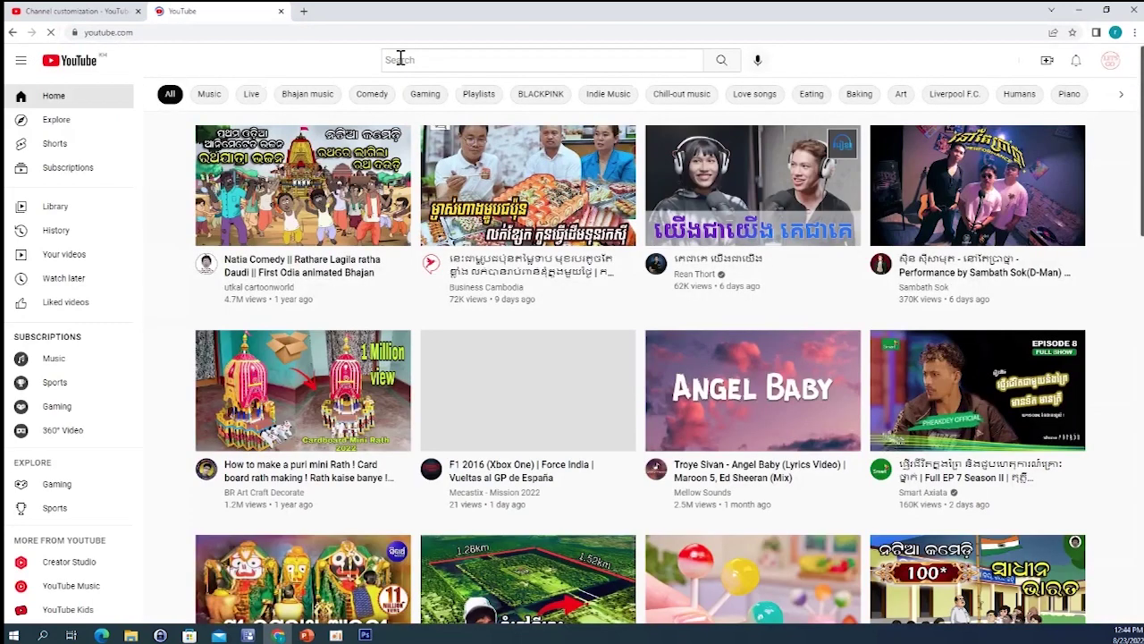
# Search YouTube for the creator's name and open the channel whose profile picture has the rose frame.
pyautogui.click(402, 61)
pyautogui.write('r')
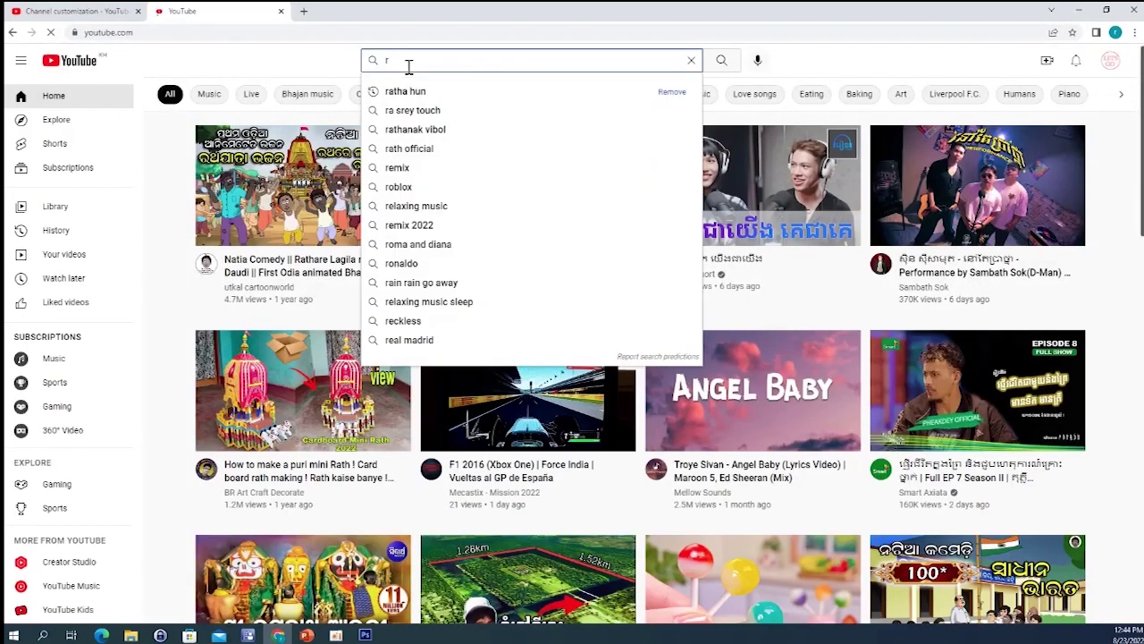
pyautogui.click(407, 91)
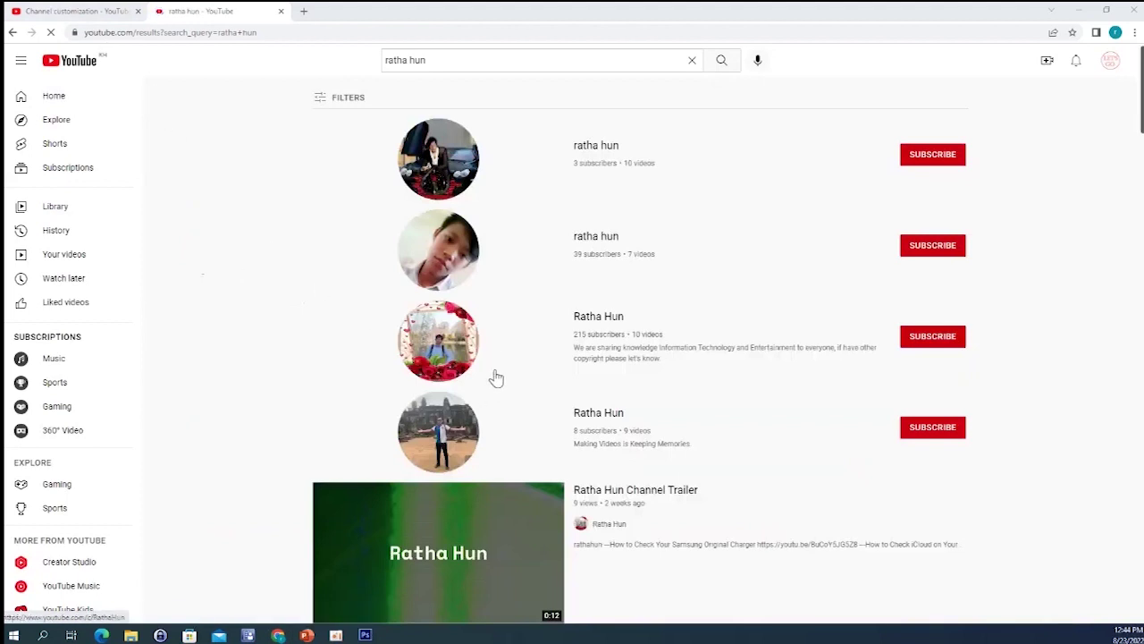
pyautogui.click(596, 320)
# Examine the example channel's homepage, including its banner, trailer, popular uploads and featured channels.
pyautogui.scroll(-2, 595, 343)
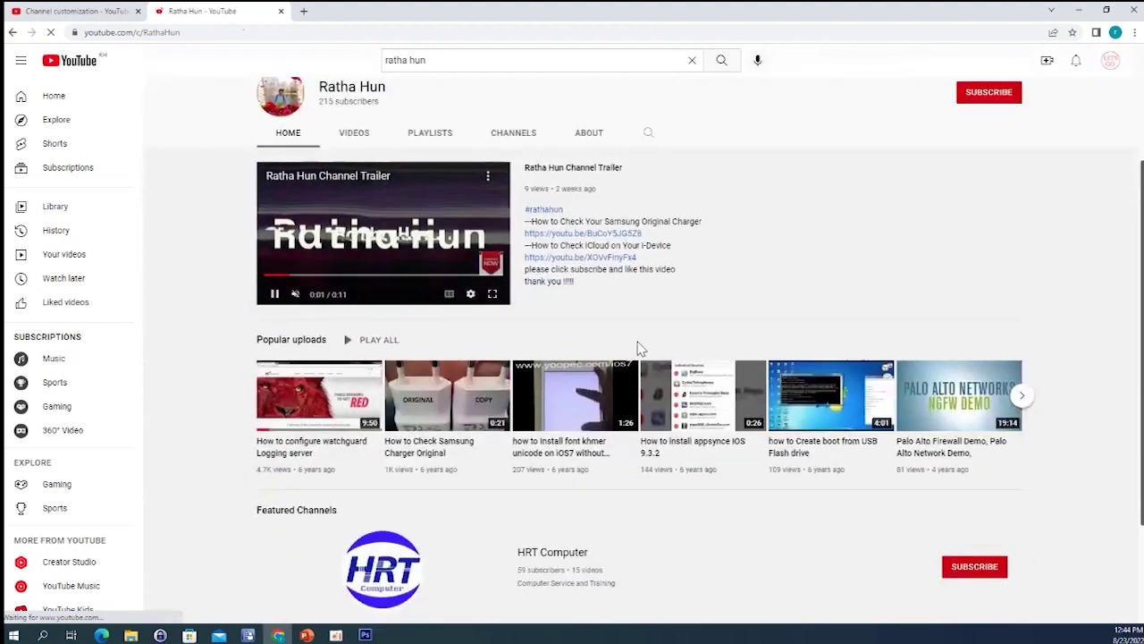
pyautogui.scroll(-2, 342, 346)
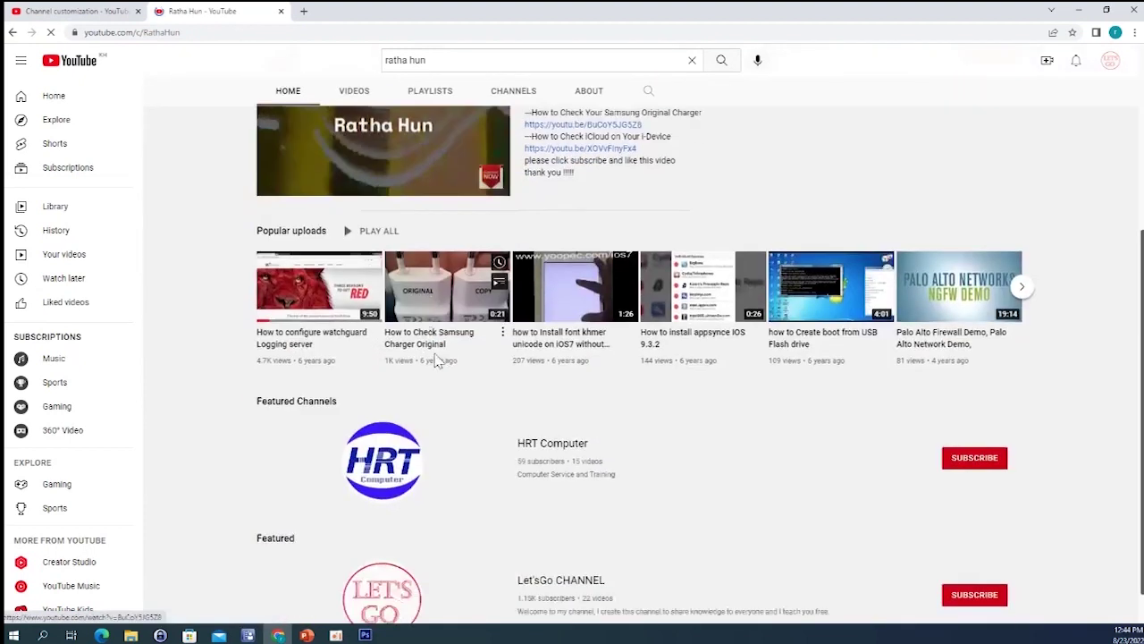
pyautogui.scroll(4, 592, 535)
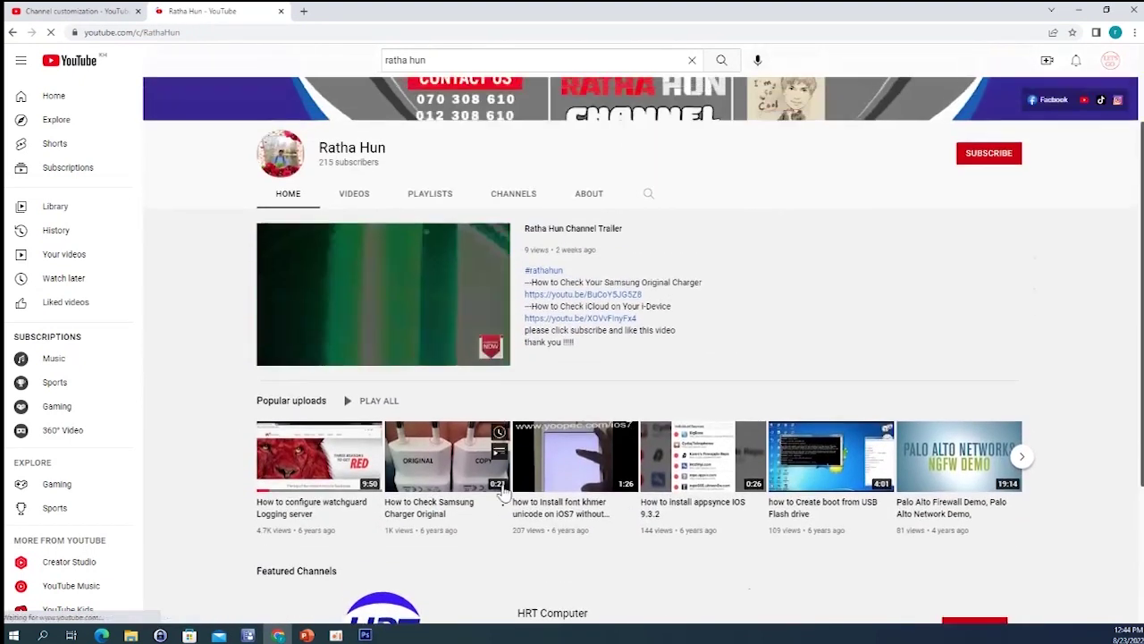
pyautogui.scroll(-4, 510, 518)
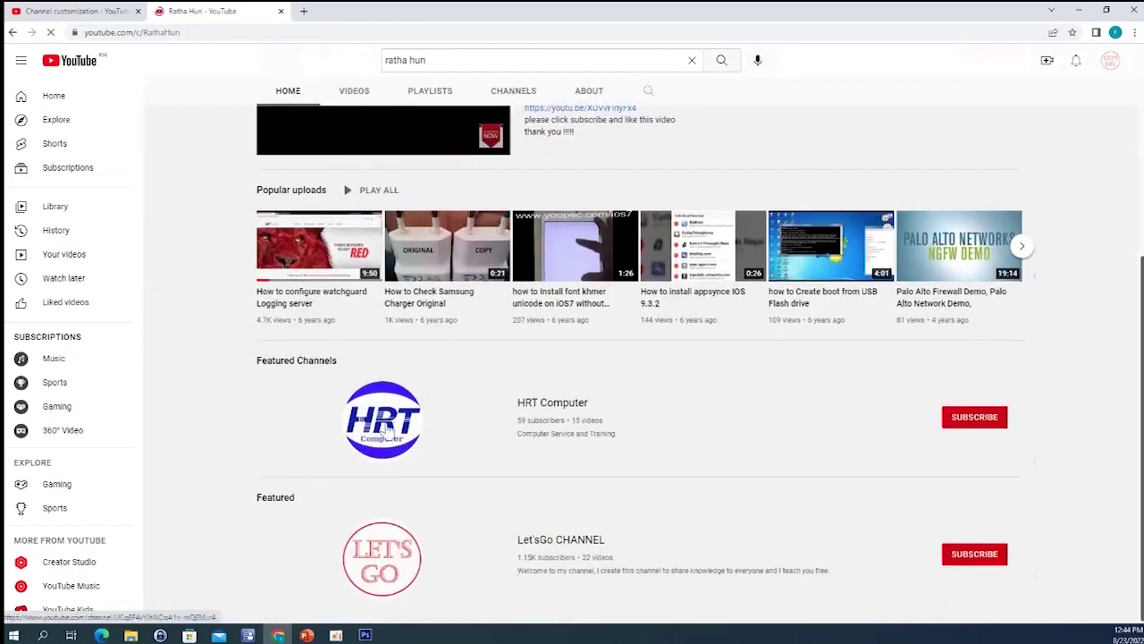
pyautogui.scroll(4, 554, 469)
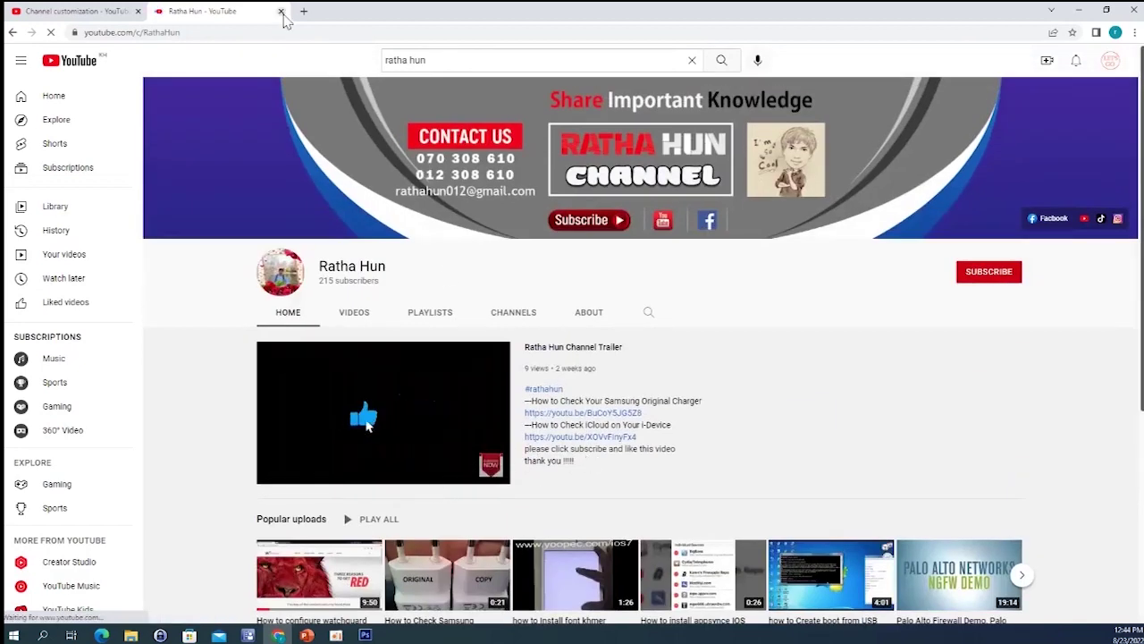
# Return to the channel customization page in YouTube Studio and open the Branding settings.
pyautogui.hotkey('ctrl', 'Tab')
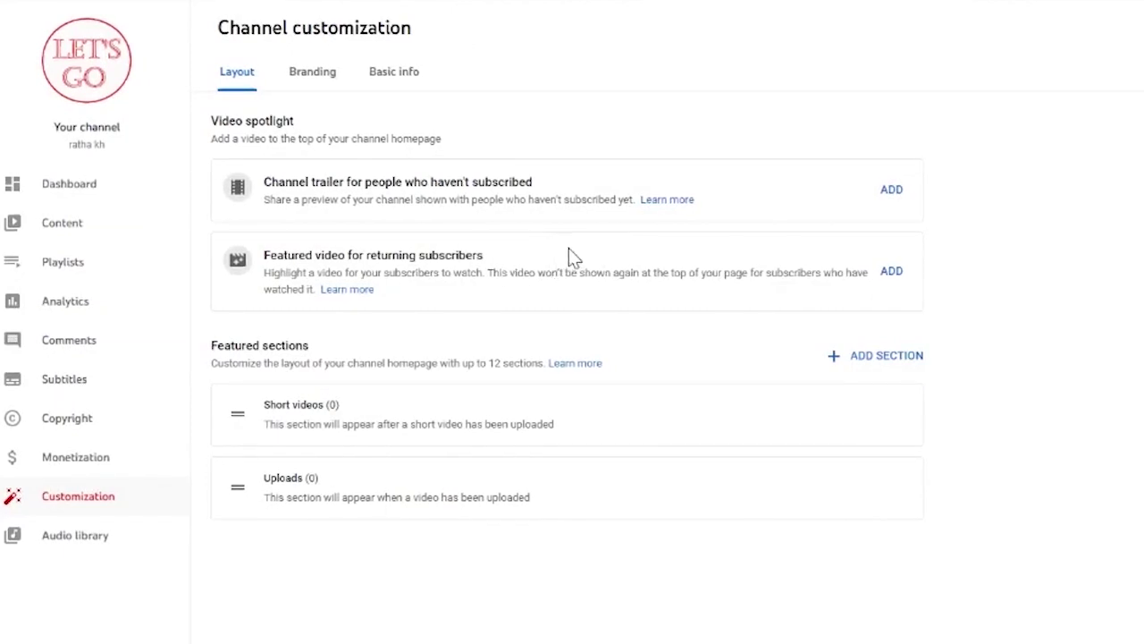
pyautogui.click(320, 79)
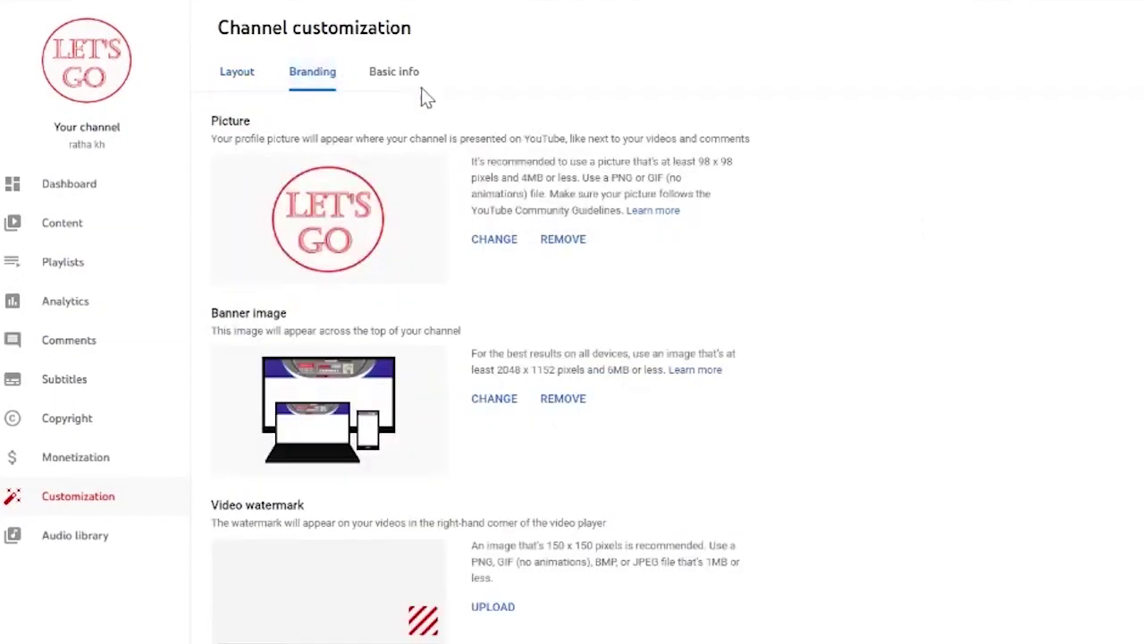
# Open the Basic info settings and enter the channel description "i create this channel for education purpose".
pyautogui.click(382, 75)
pyautogui.click(439, 214)
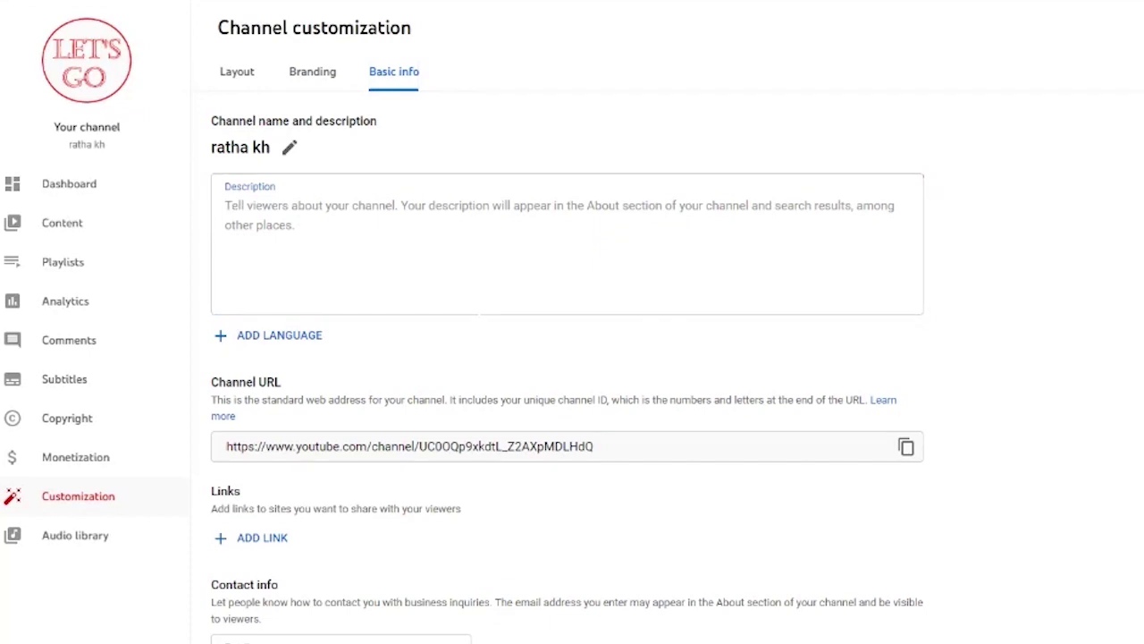
pyautogui.hotkey('alt', 'Tab')
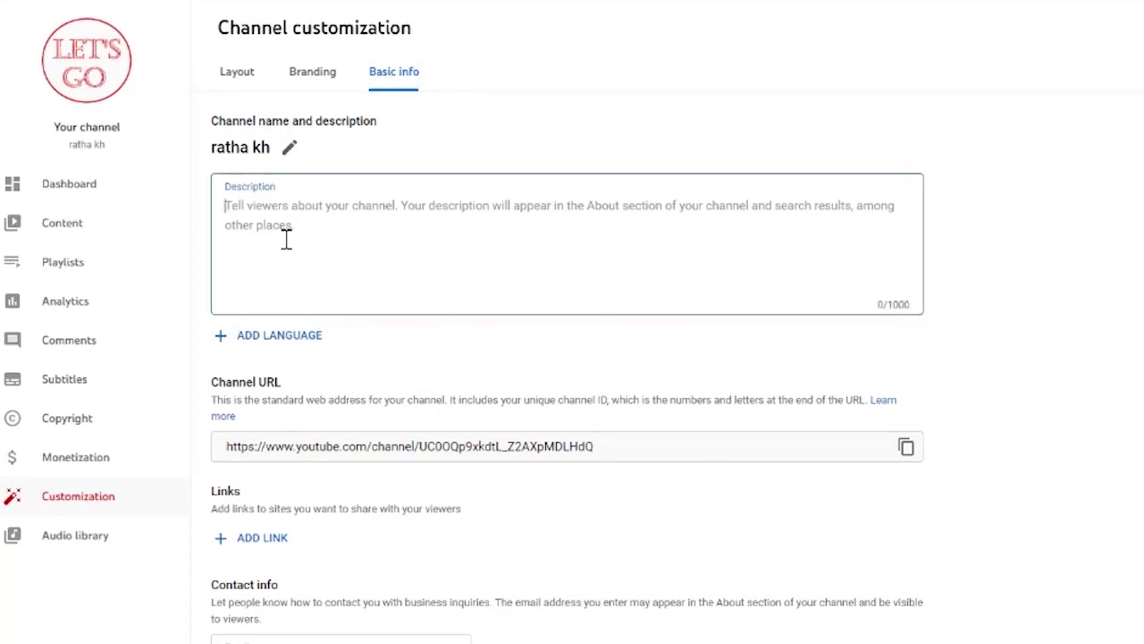
pyautogui.write('i create this cah')
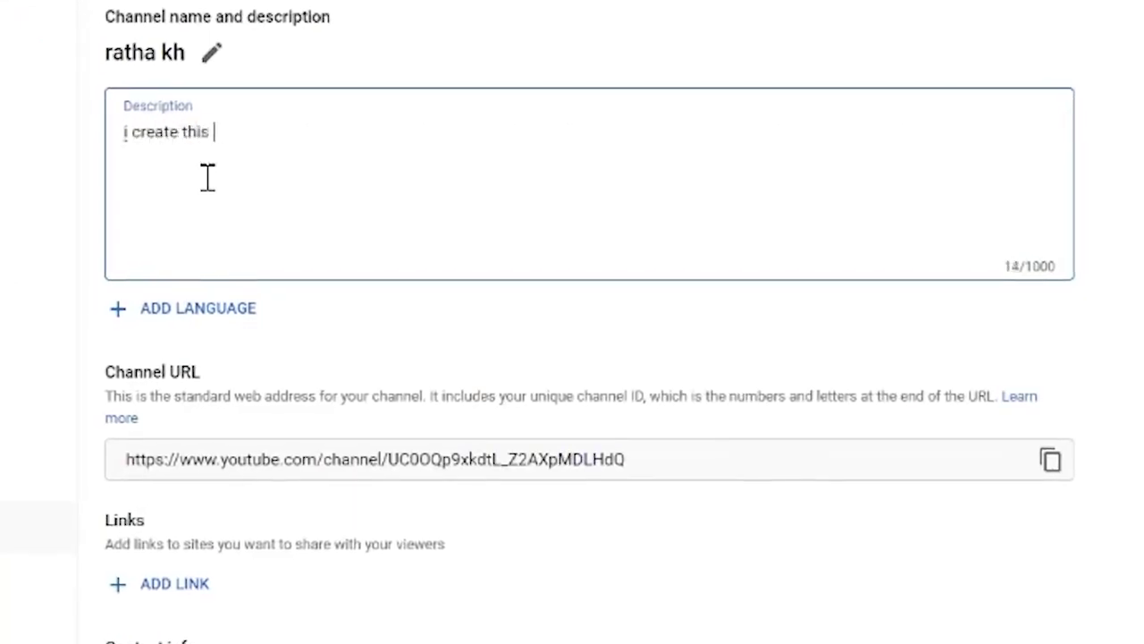
pyautogui.press('BackSpace')
pyautogui.press('BackSpace')
pyautogui.press('BackSpace')
pyautogui.write('channel for education purpose')
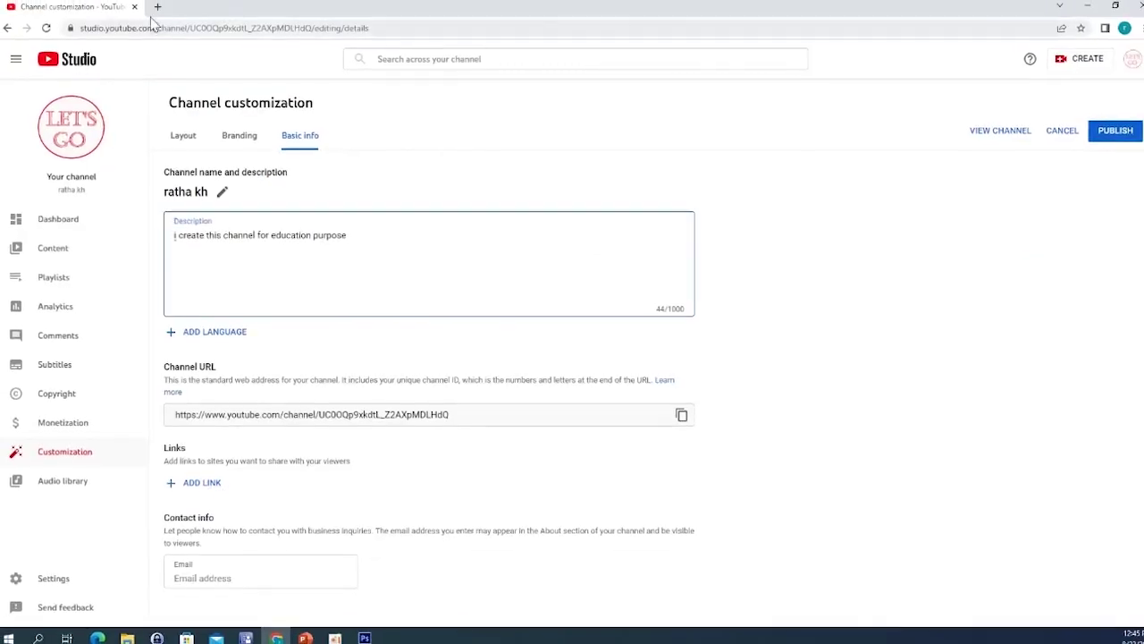
# Load YouTube in a new browser tab, search for the creator's name and open the channel whose profile picture has the rose frame.
pyautogui.click(158, 7)
pyautogui.write('y')
pyautogui.press('Return')
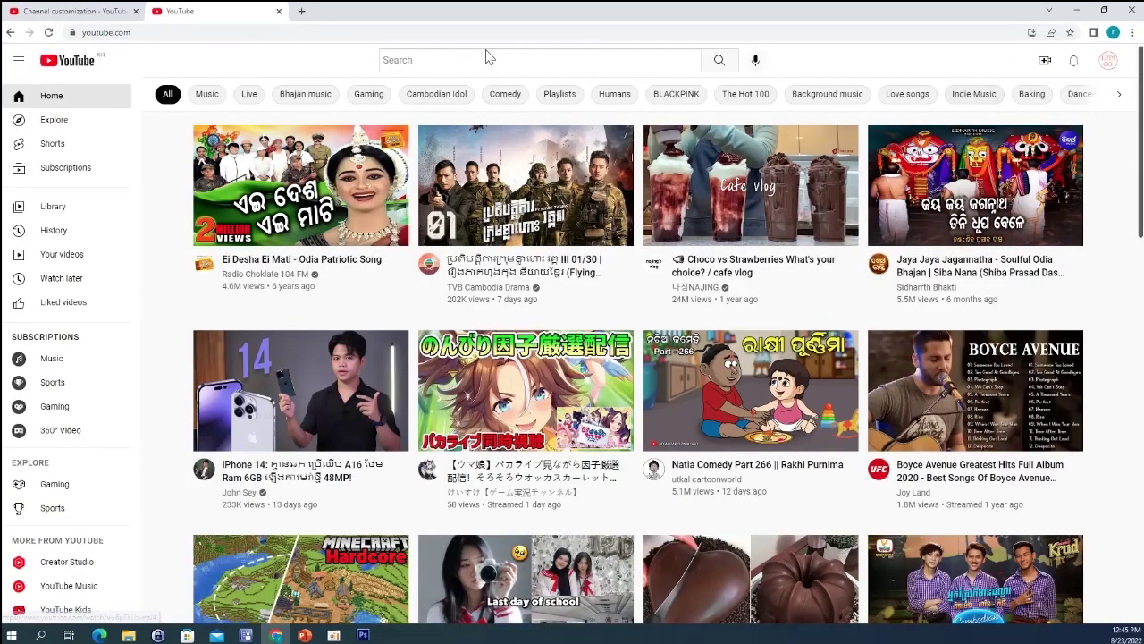
pyautogui.click(427, 59)
pyautogui.write('ratha hun')
pyautogui.press('Return')
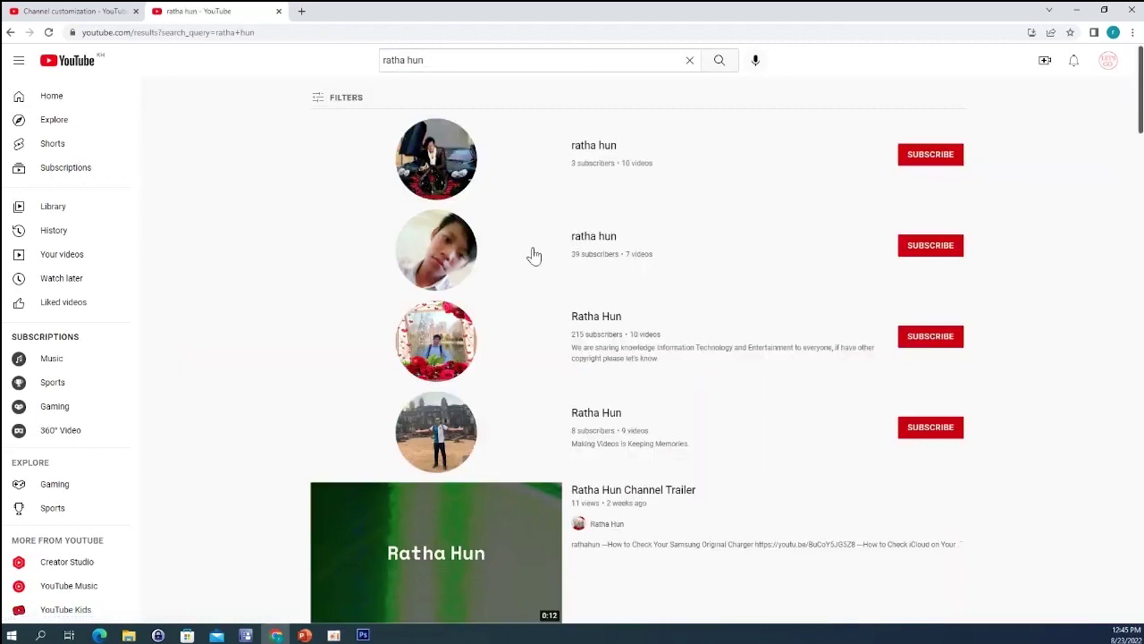
pyautogui.click(439, 359)
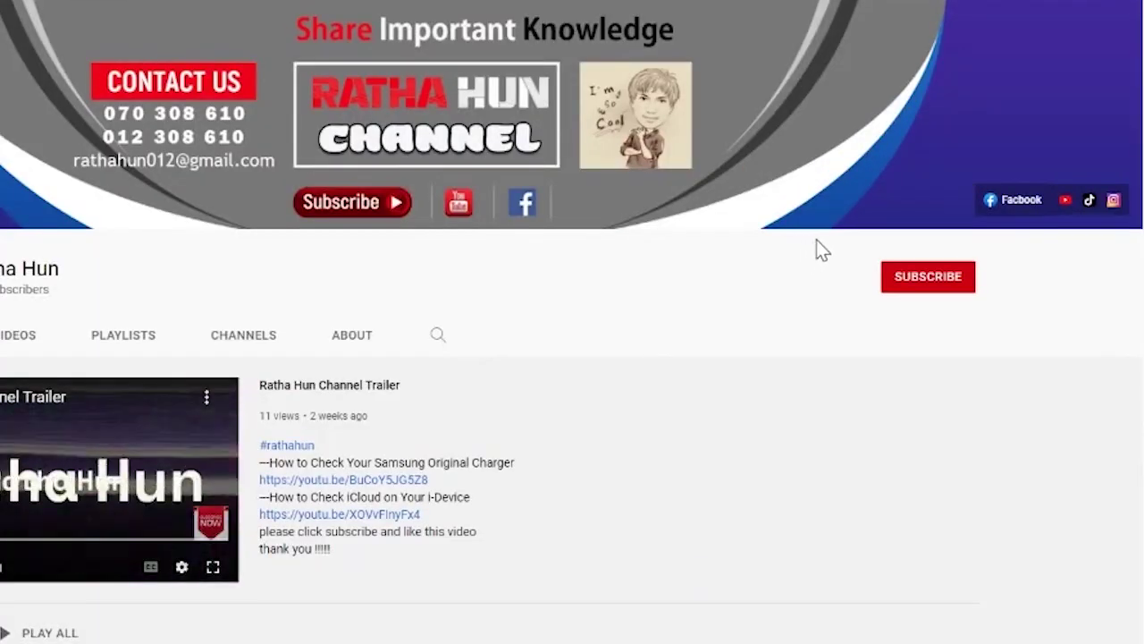
# Check where the Facebook link on the example channel's banner leads, close that page and return to the channel customization page.
pyautogui.click(1011, 200)
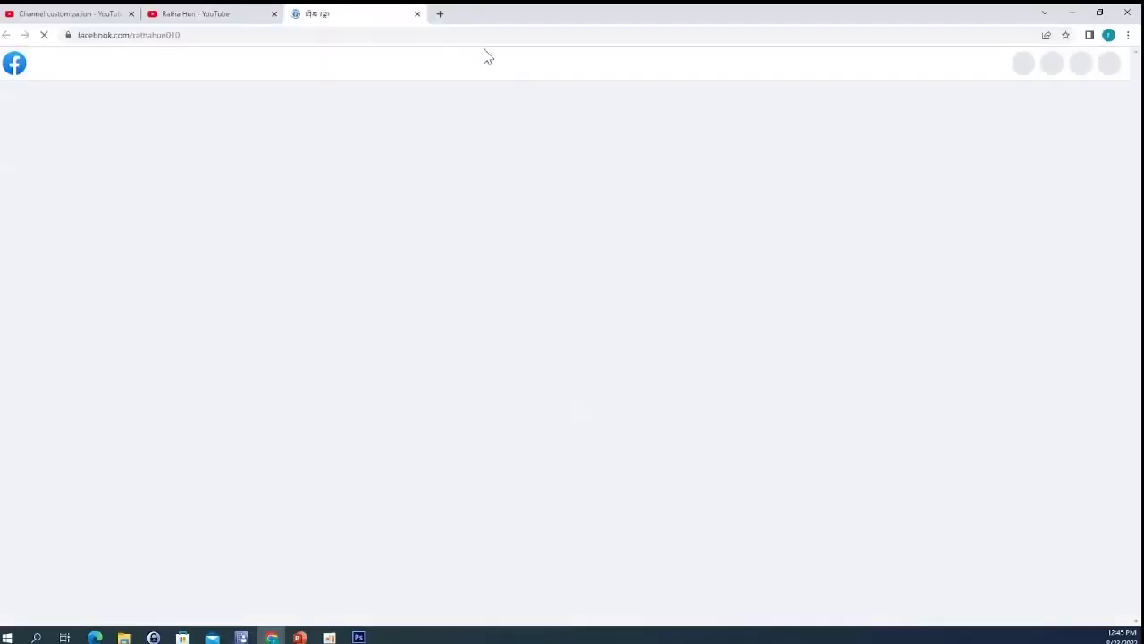
pyautogui.click(416, 13)
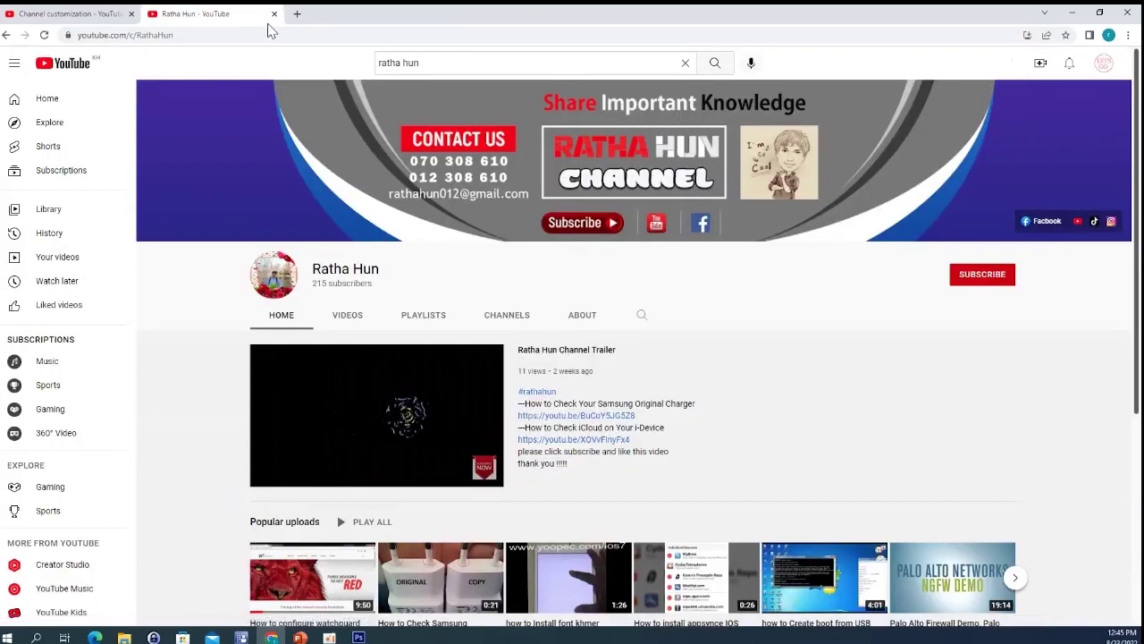
pyautogui.click(63, 13)
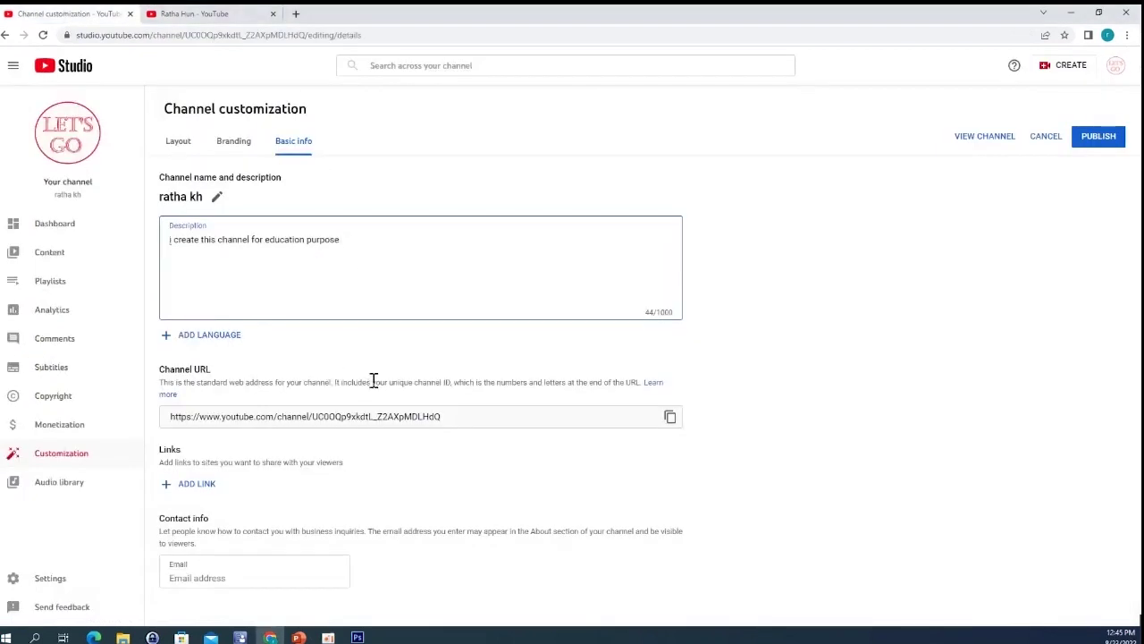
# Add a link to the channel with the title Facebook.
pyautogui.click(197, 483)
pyautogui.scroll(-1, 342, 483)
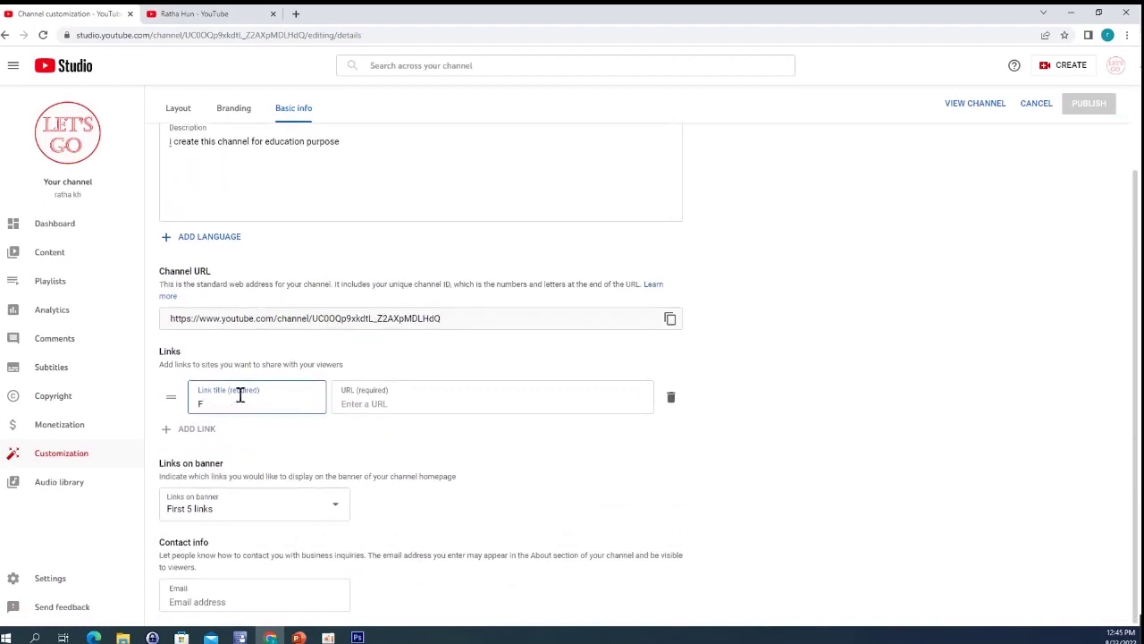
pyautogui.click(347, 404)
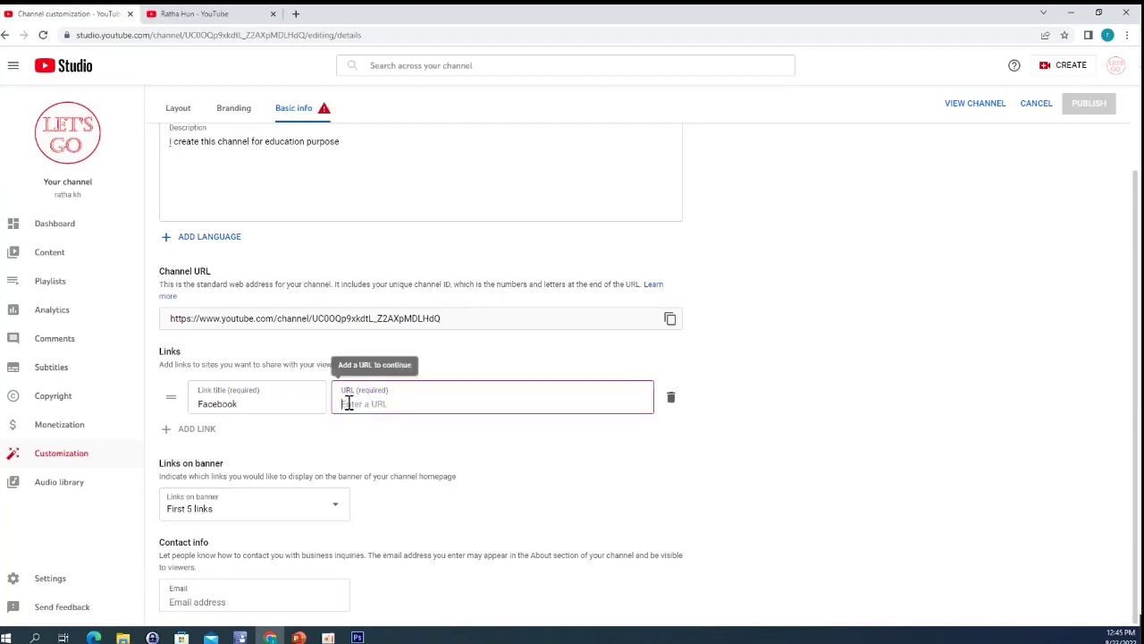
# Copy the web address of your own profile from facebook.com and paste it as the Facebook link's URL.
pyautogui.click(296, 14)
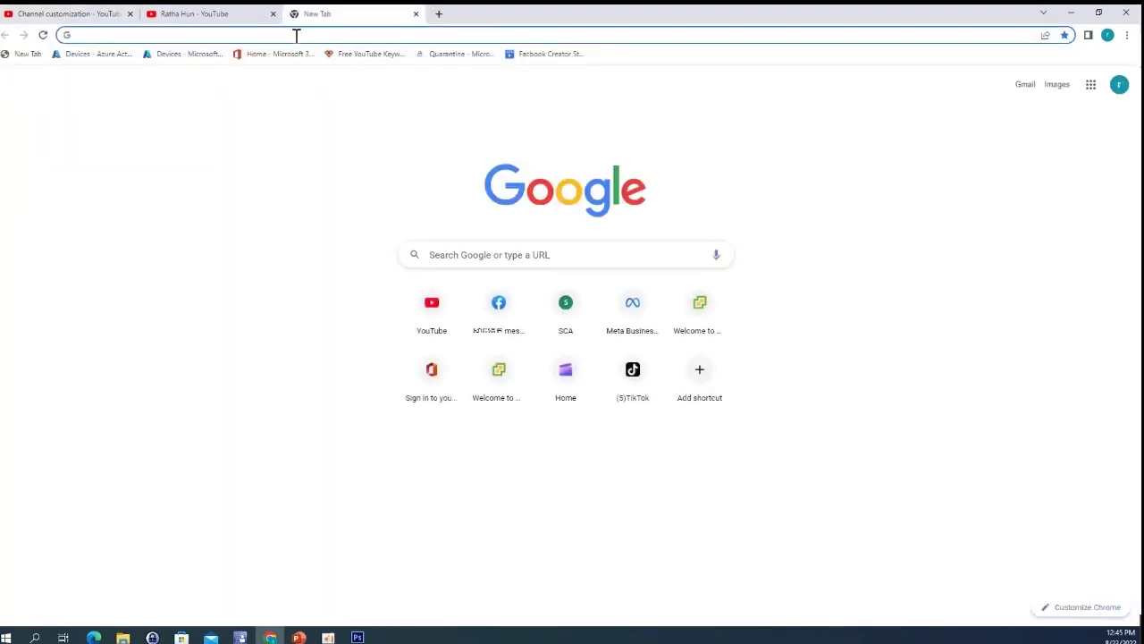
pyautogui.write('facebook.com')
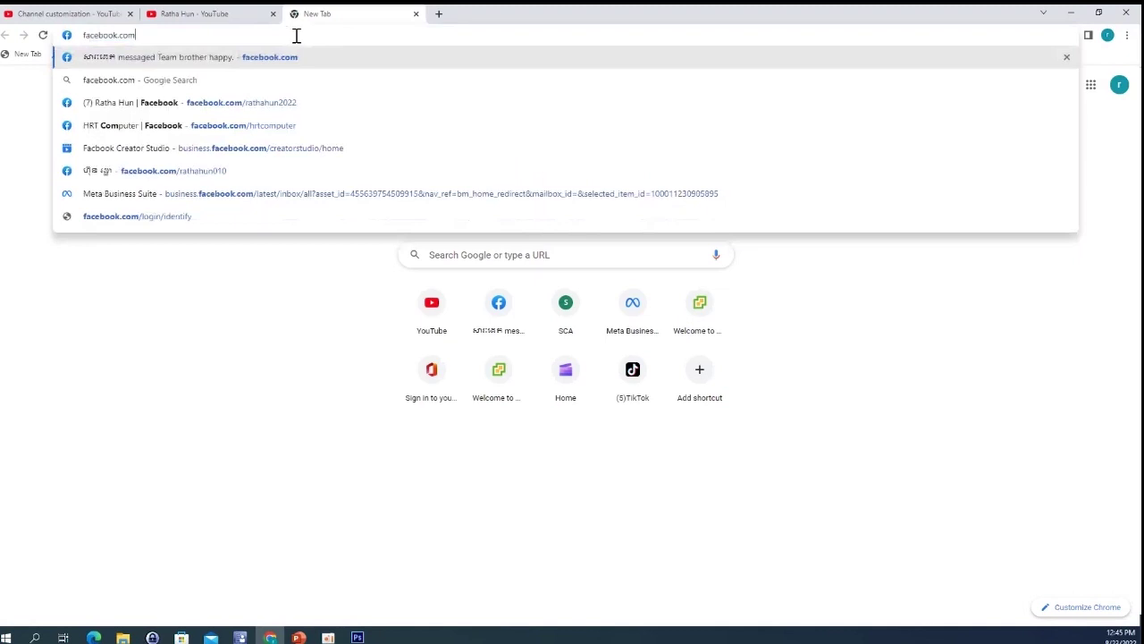
pyautogui.press('Return')
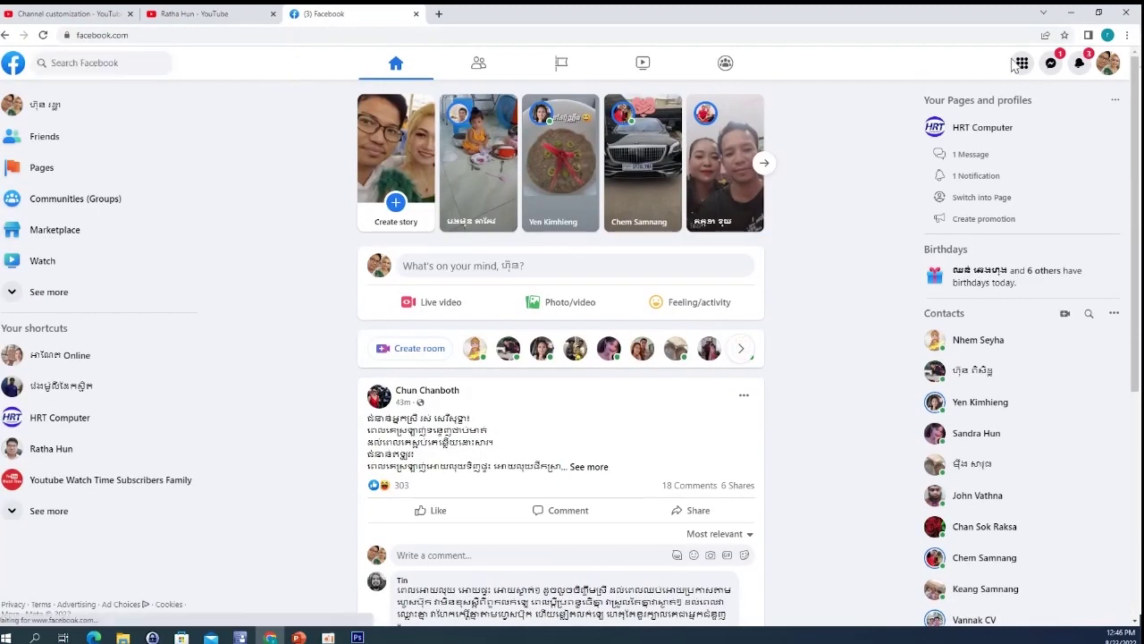
pyautogui.click(1108, 62)
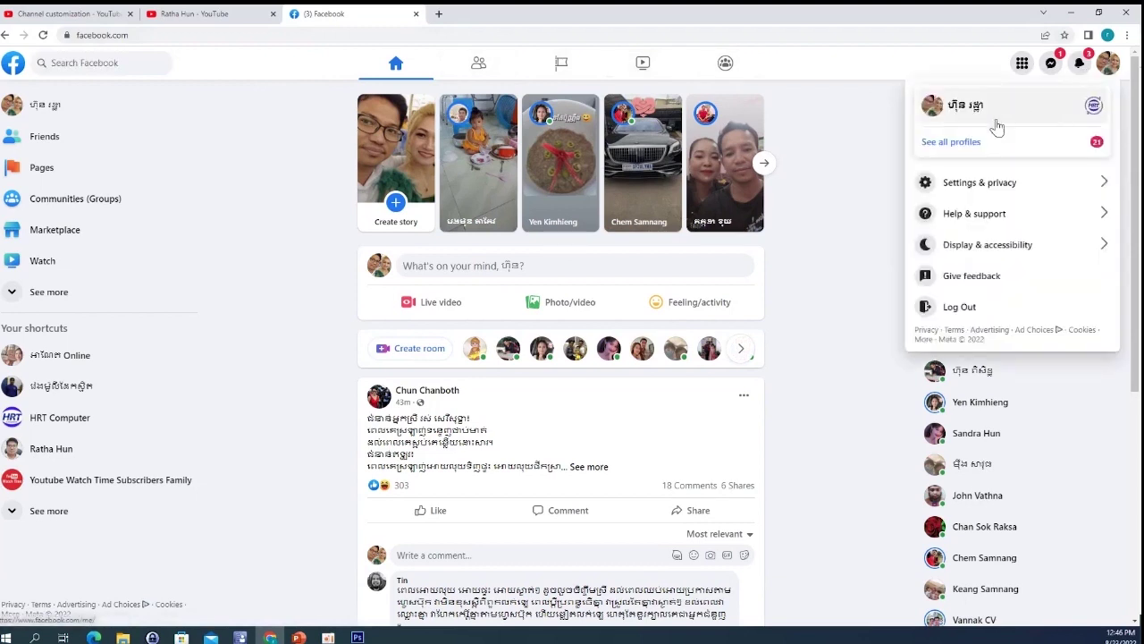
pyautogui.click(966, 108)
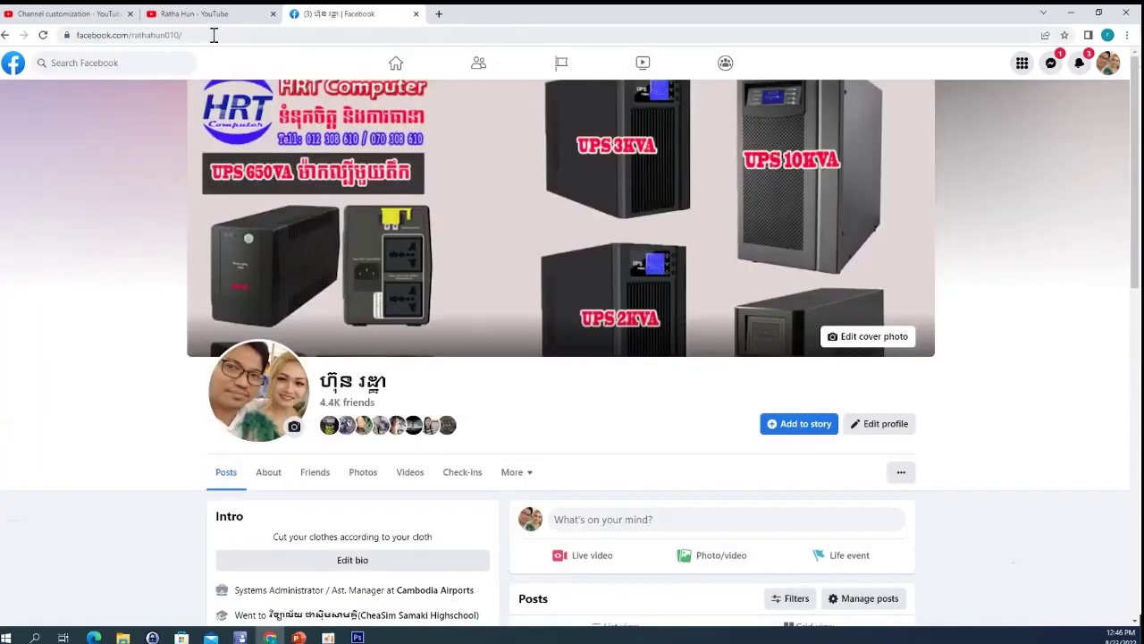
pyautogui.click(213, 33)
pyautogui.hotkey('ctrl', 'c')
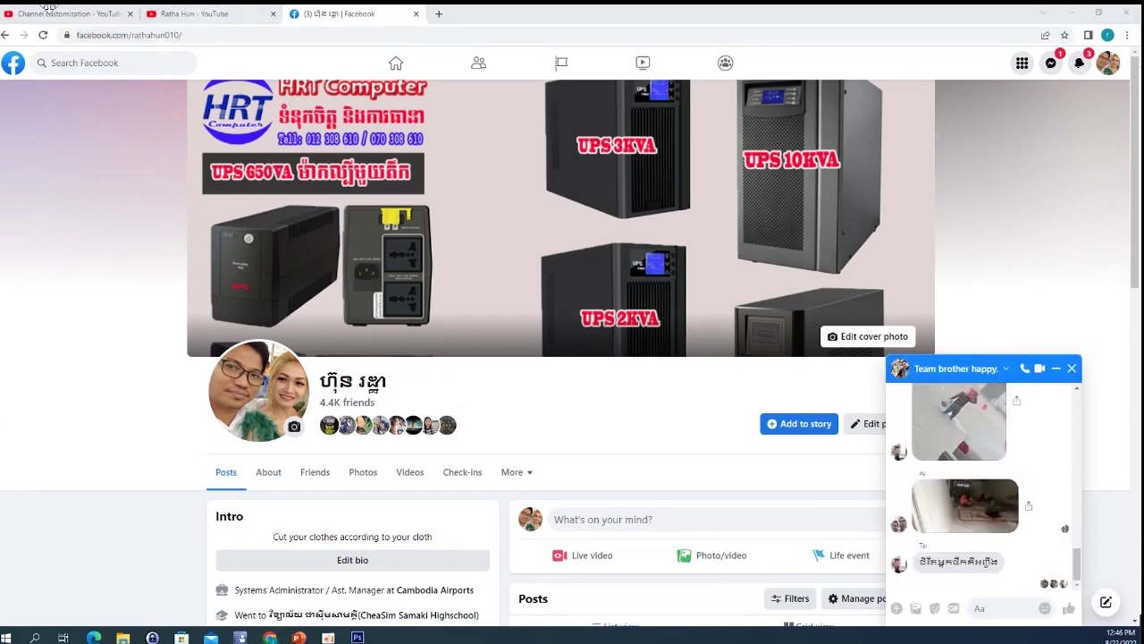
pyautogui.click(416, 13)
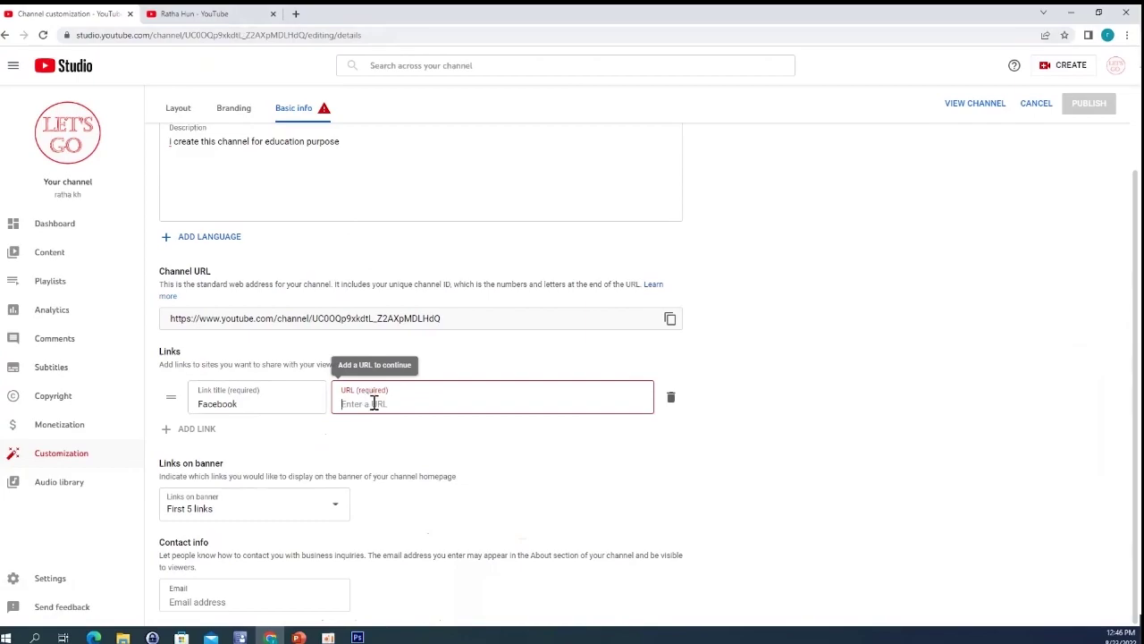
pyautogui.hotkey('ctrl', 'v')
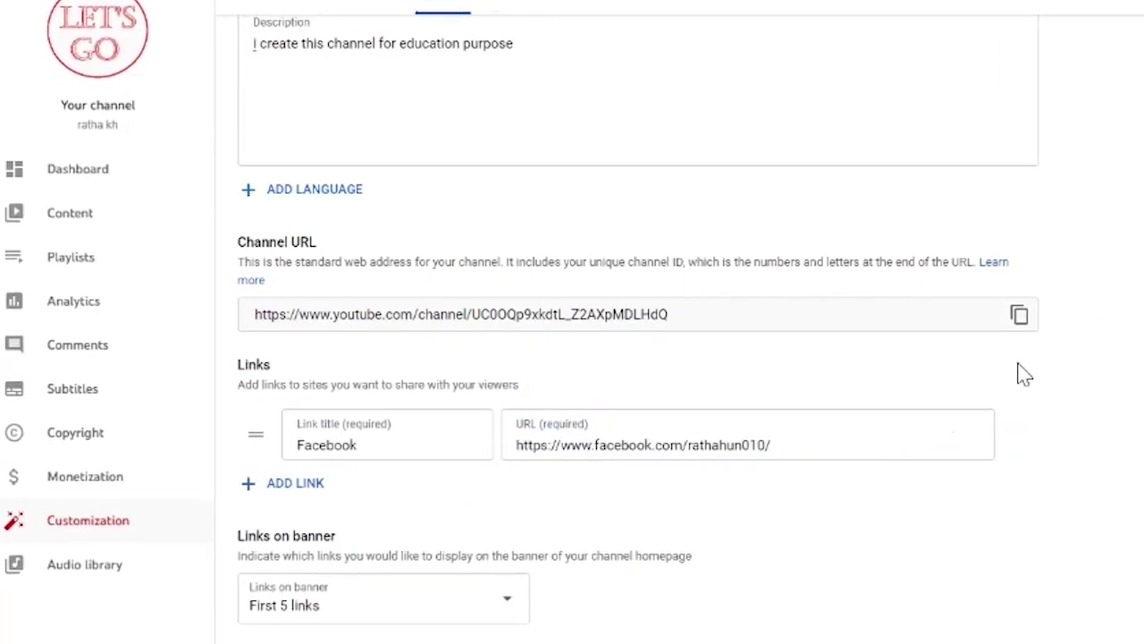
# Publish the Basic info changes and view the channel's public page, closing the example channel's browser tab.
pyautogui.scroll(1, 542, 608)
pyautogui.scroll(3, 542, 608)
pyautogui.scroll(-4, 524, 590)
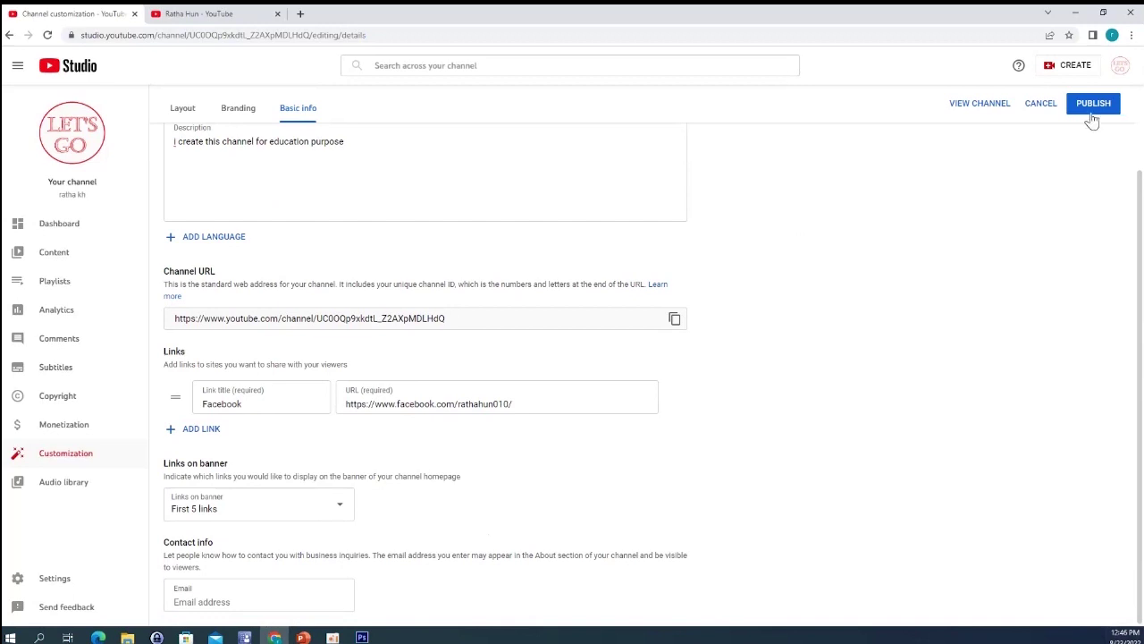
pyautogui.click(1091, 114)
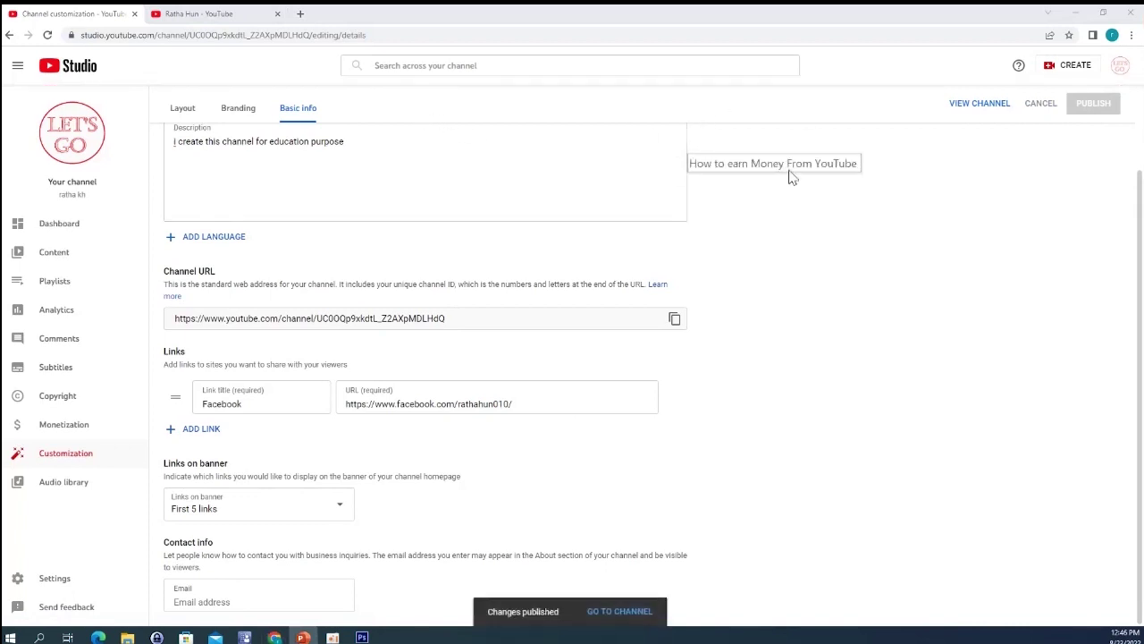
pyautogui.click(961, 107)
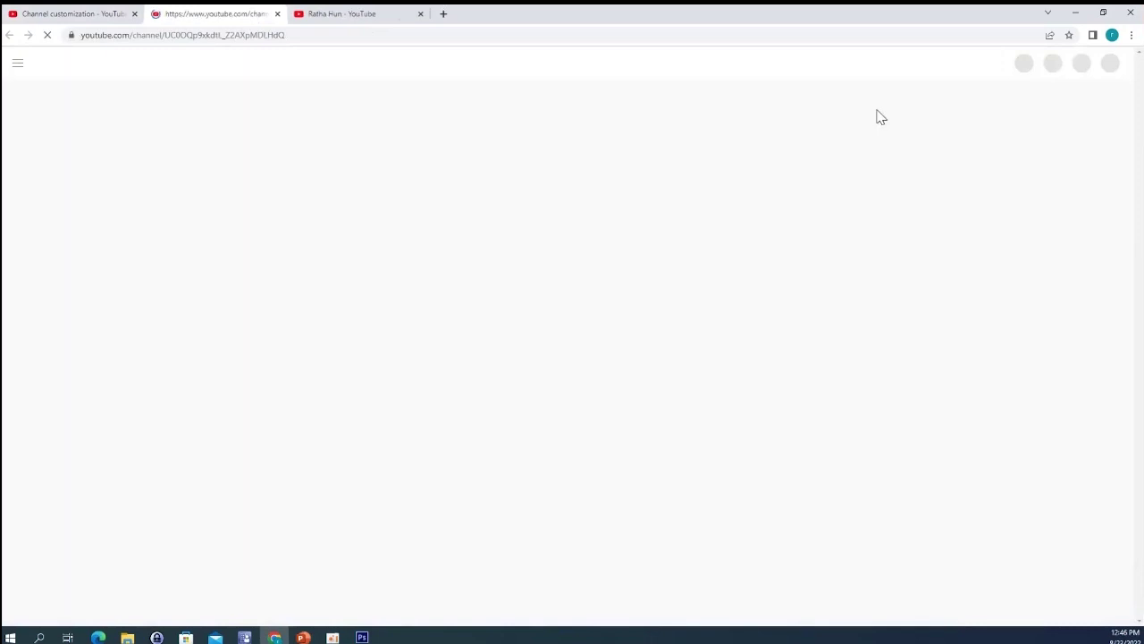
pyautogui.click(422, 15)
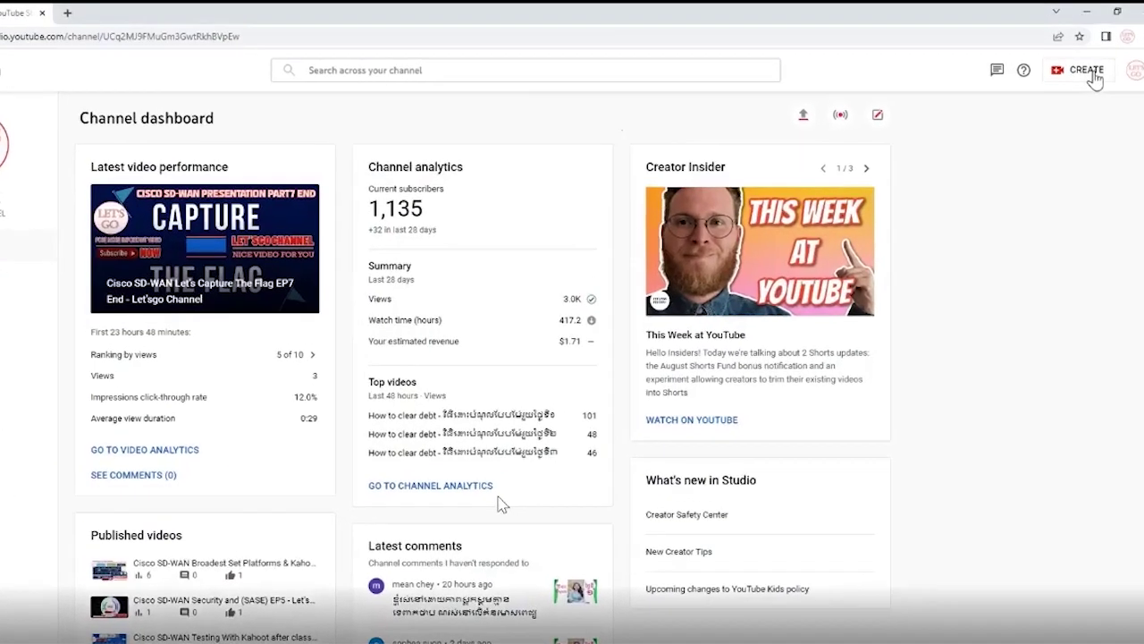
# Upload the video file "How to Earn Money From YouTube.mp4" from the Desktop folder to the channel.
pyautogui.click(1088, 71)
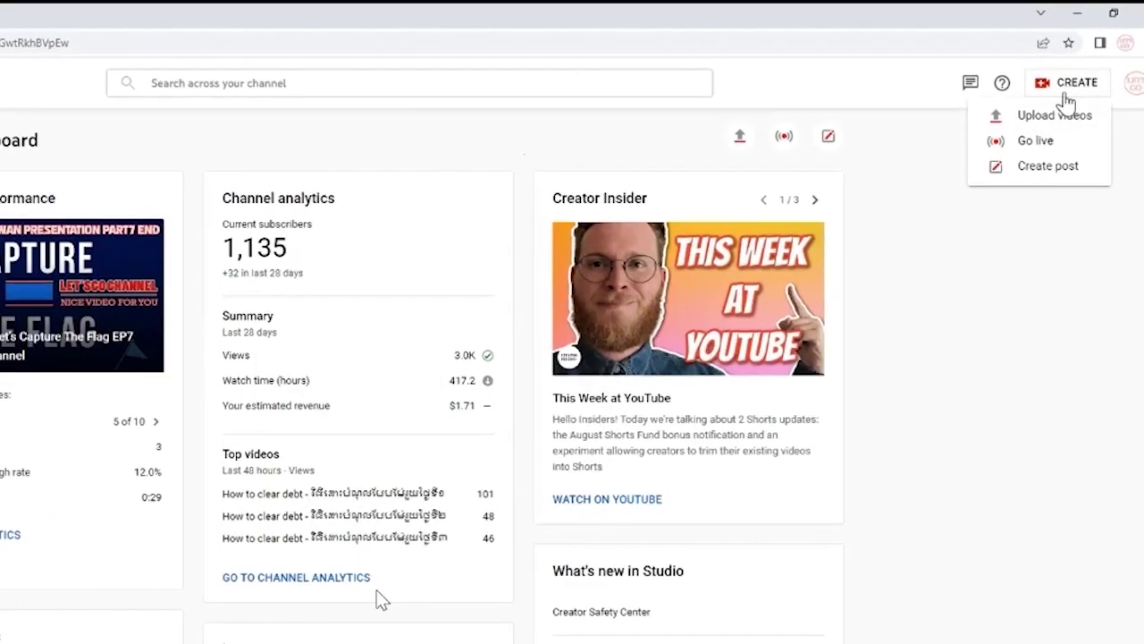
pyautogui.click(1010, 145)
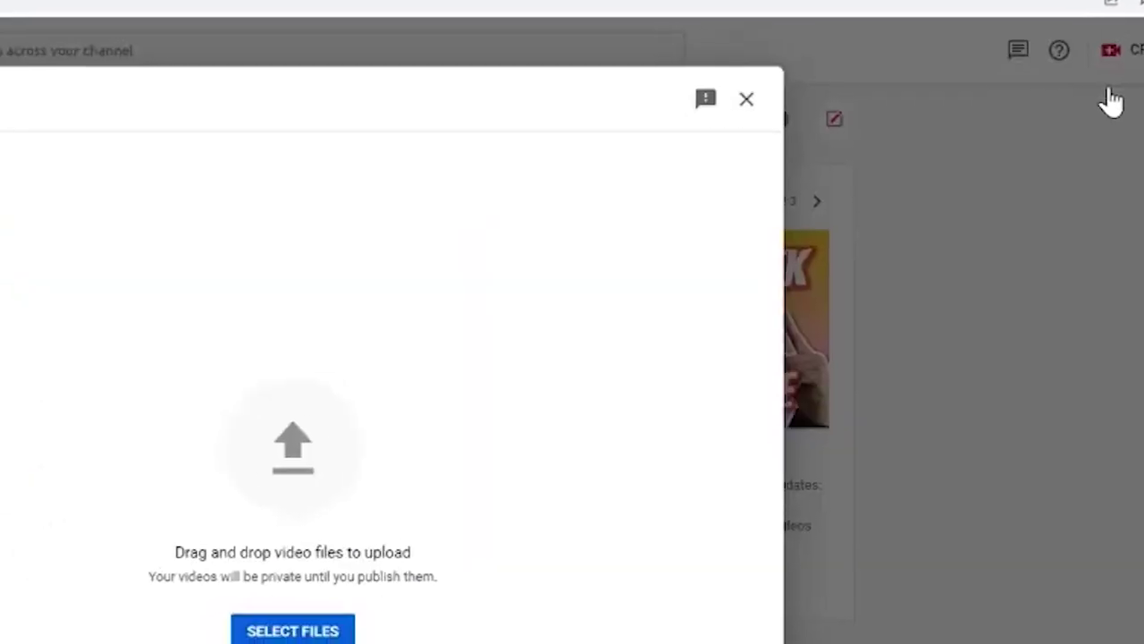
pyautogui.click(427, 425)
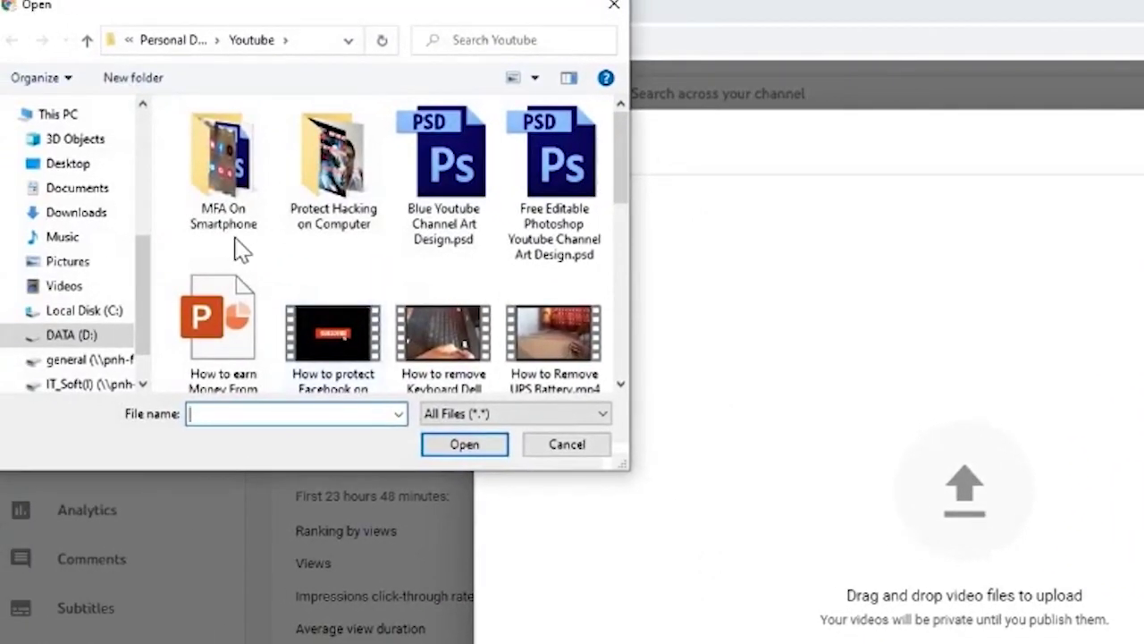
pyautogui.scroll(5, 147, 299)
pyautogui.click(67, 147)
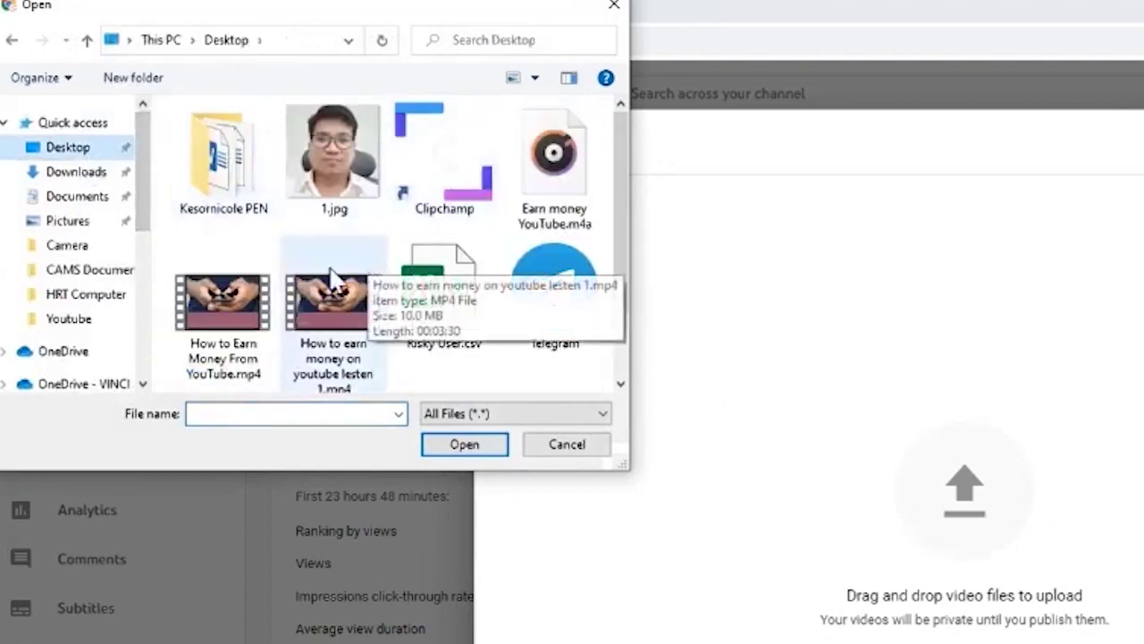
pyautogui.click(201, 324)
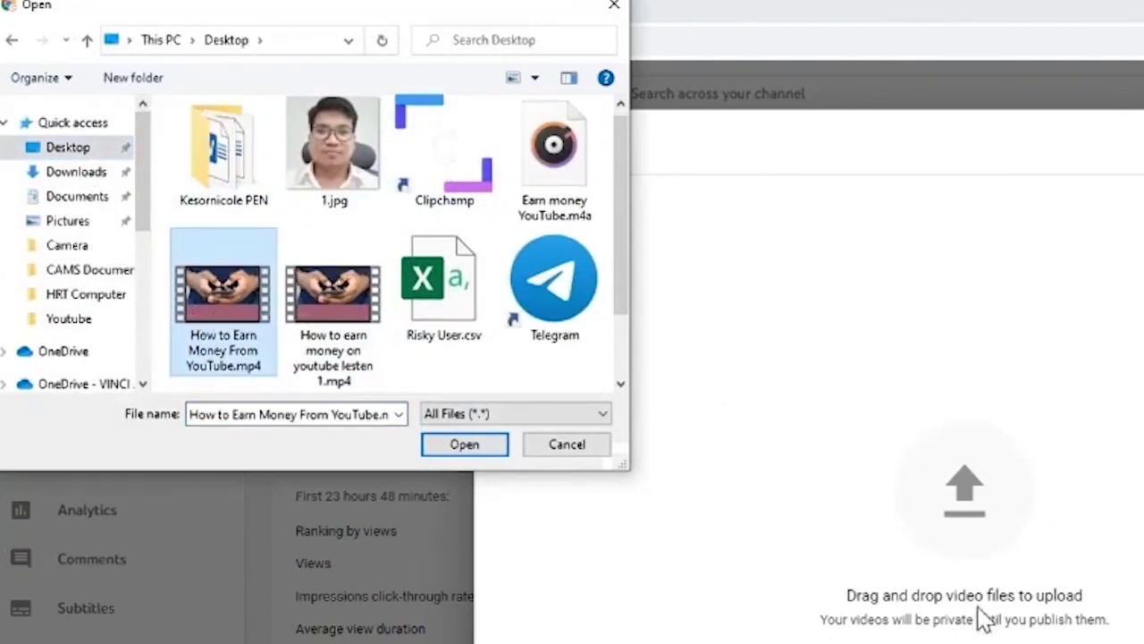
pyautogui.click(474, 451)
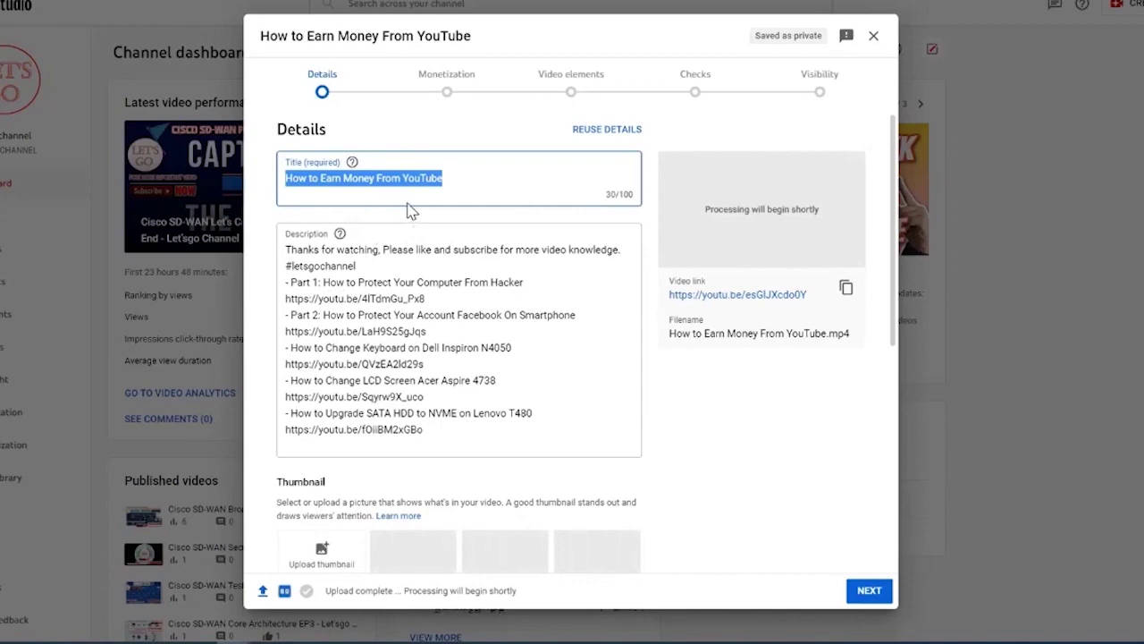
# Insert the Khmer text "របៀបរកលុយតាមយូធូប," before "How to Earn Money From YouTube" in the video title.
pyautogui.click(295, 164)
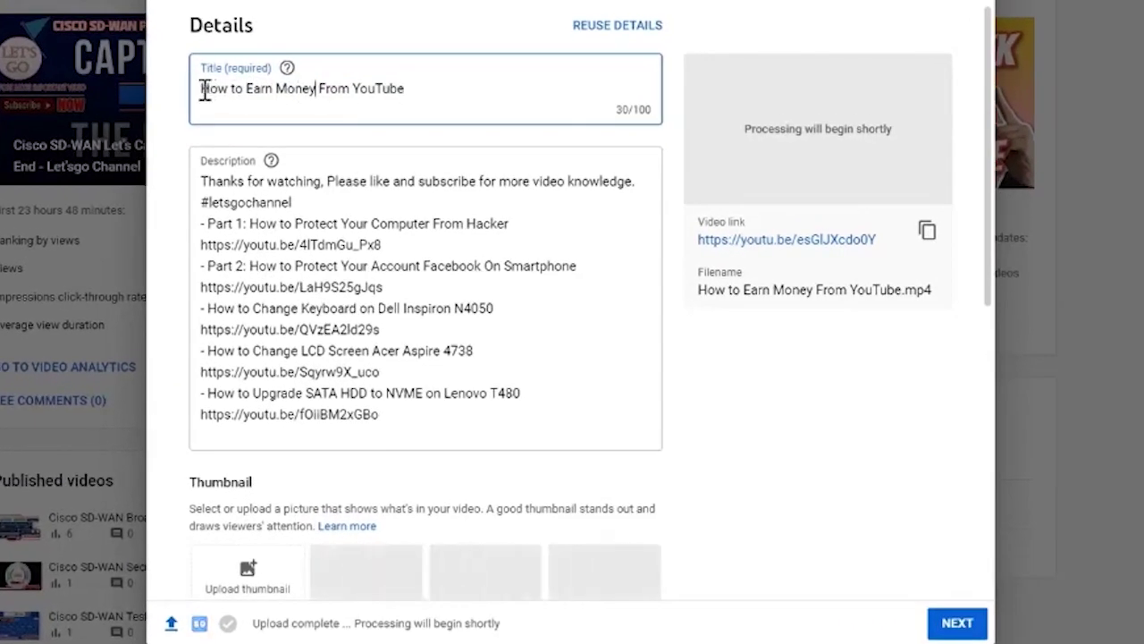
pyautogui.click(202, 89)
pyautogui.write('ការ')
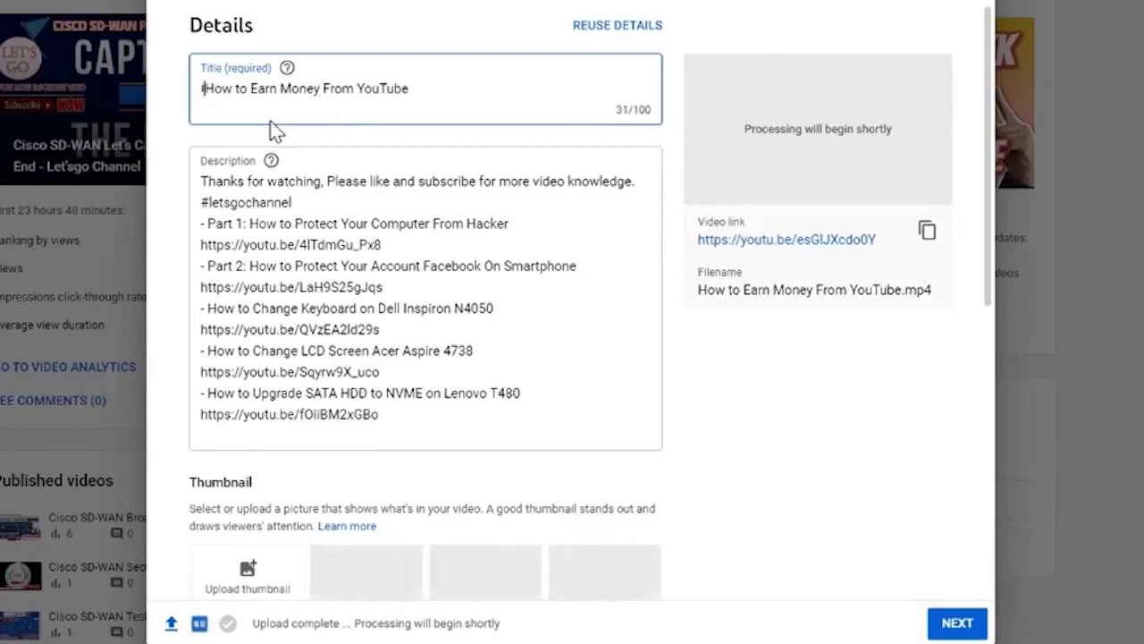
pyautogui.press('BackSpace')
pyautogui.press('BackSpace')
pyautogui.write('របៀប')
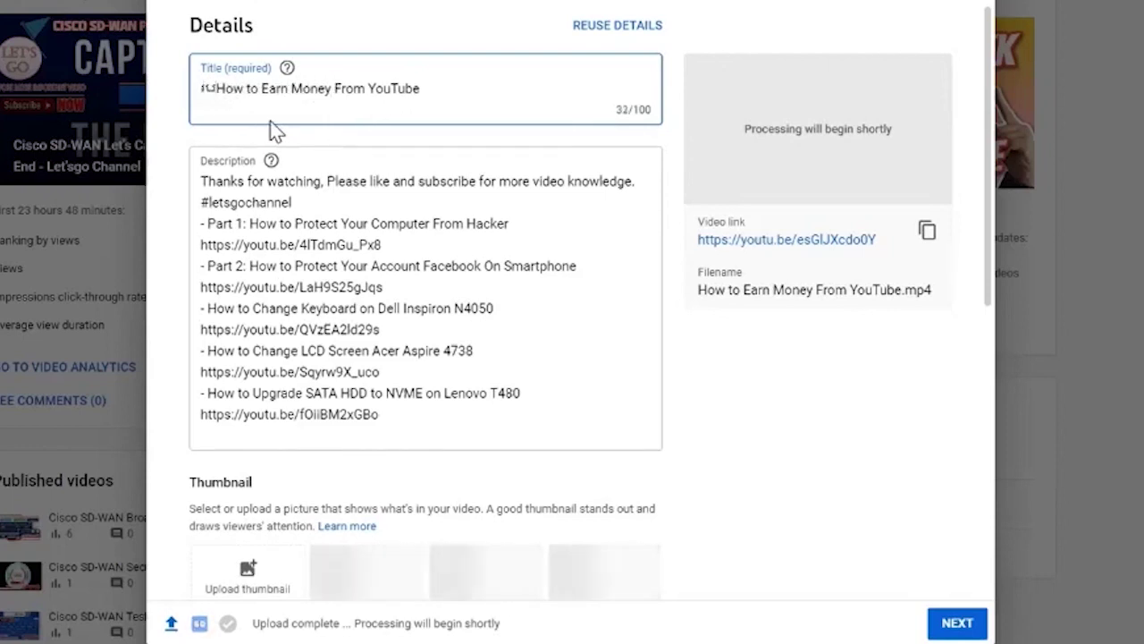
pyautogui.write('រកលុយតាម')
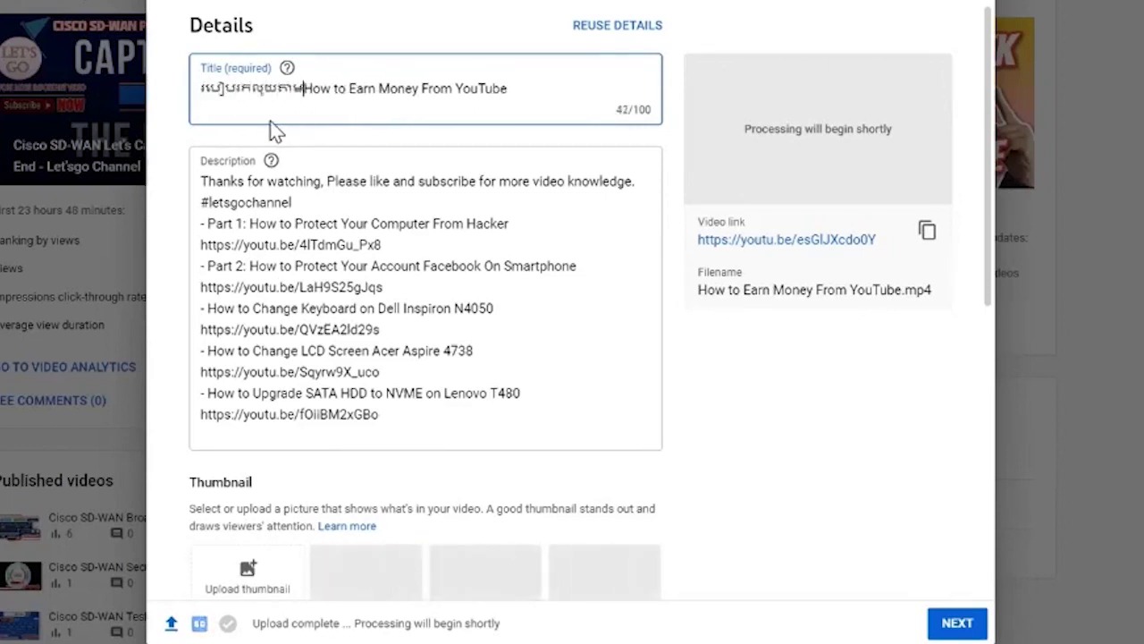
pyautogui.write('យូ')
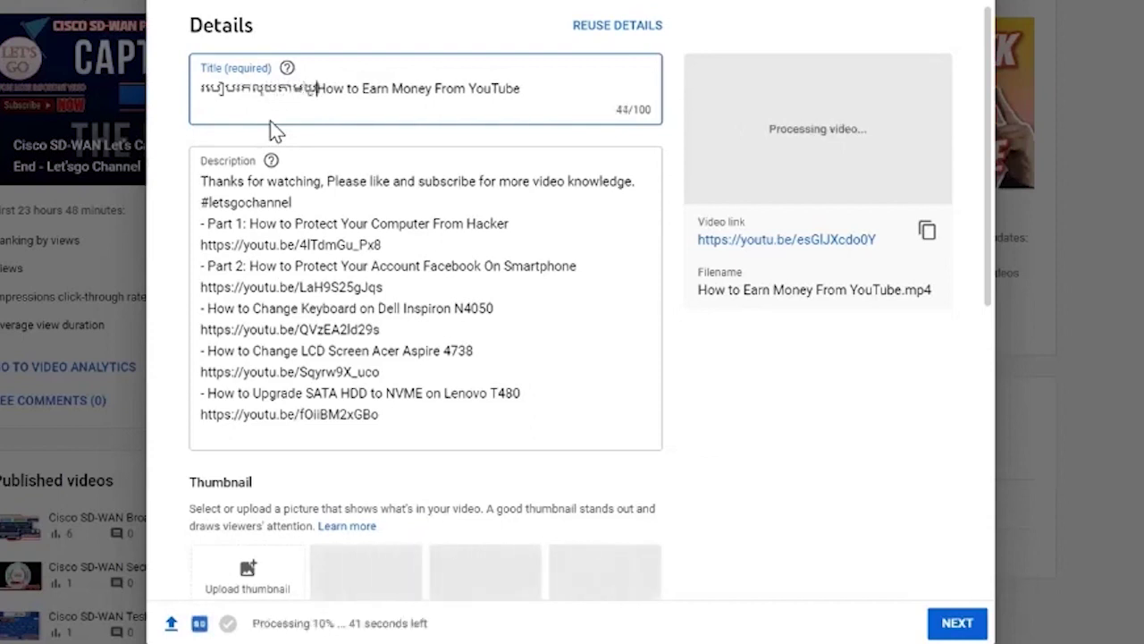
pyautogui.write('ធូប')
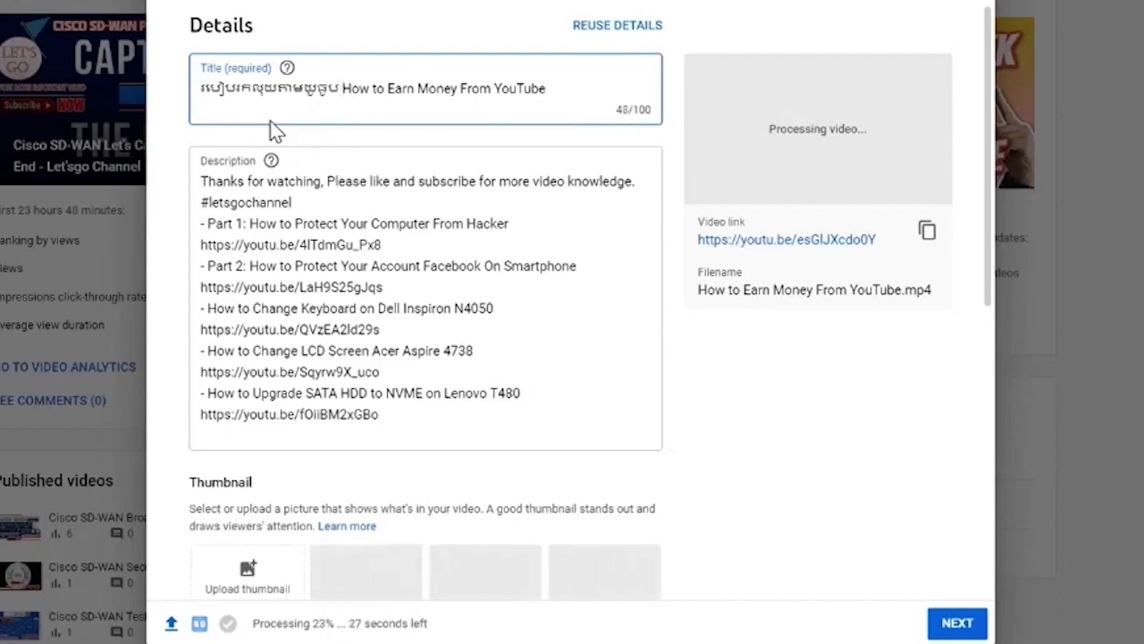
pyautogui.press('BackSpace')
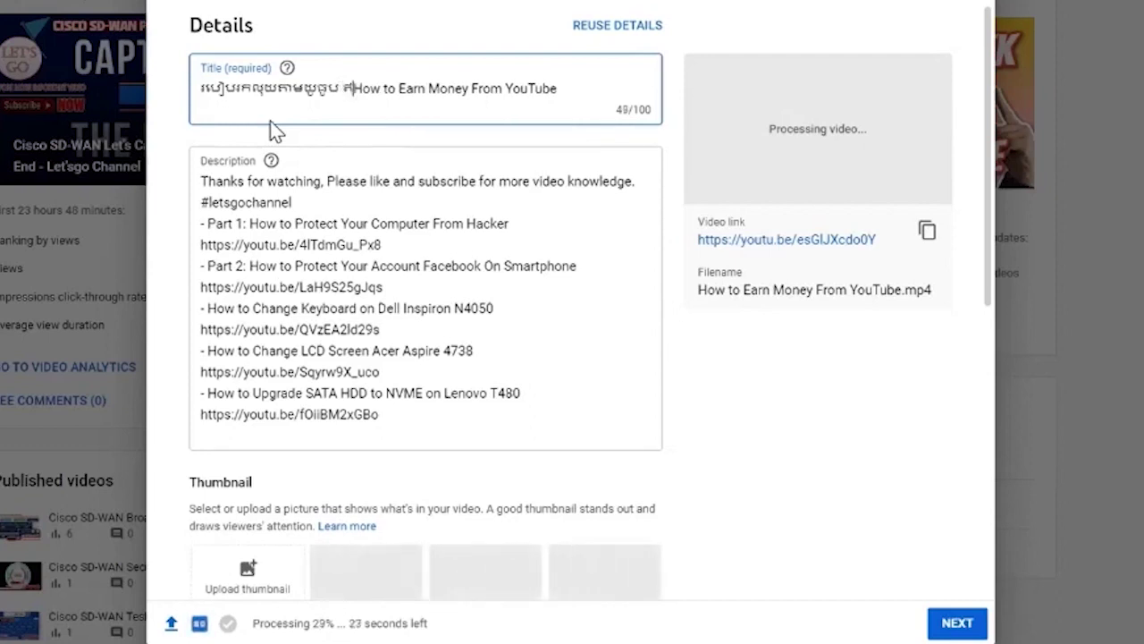
pyautogui.write(',')
# Append "- Let'sgo Channel" to the end of the video title.
pyautogui.click(562, 88)
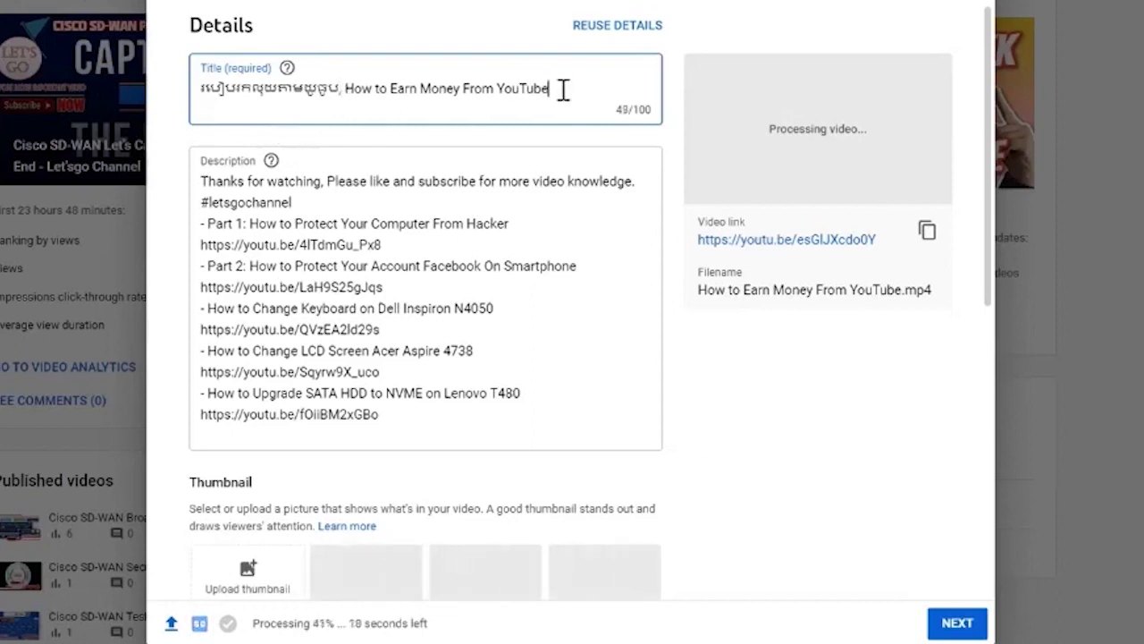
pyautogui.write("- Let'sgo")
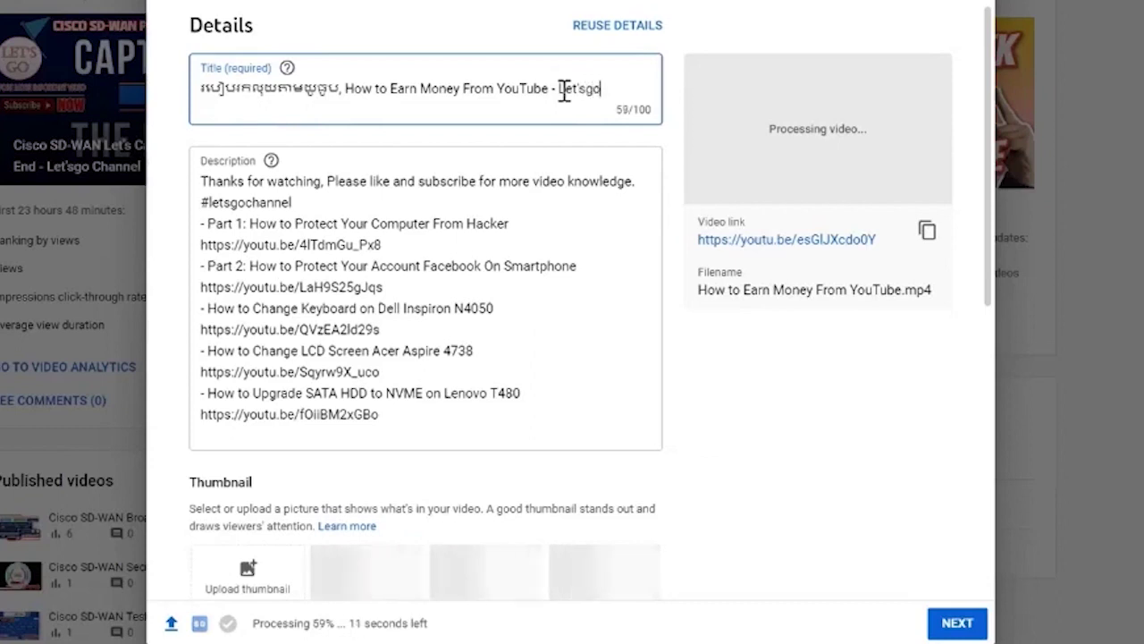
pyautogui.write(' Channle')
pyautogui.press('BackSpace')
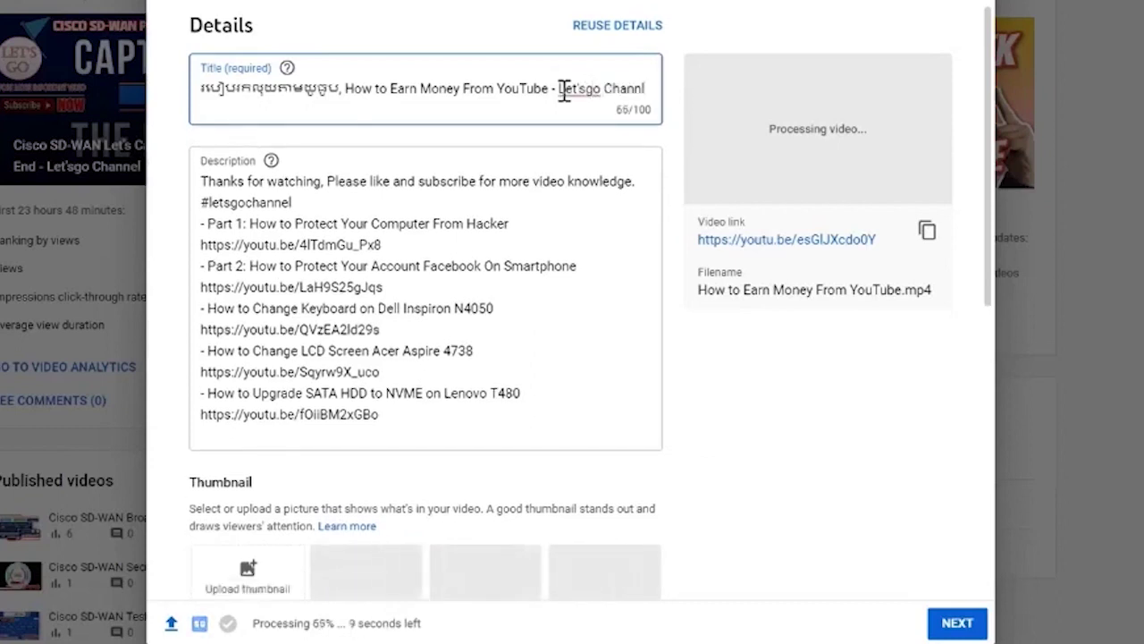
pyautogui.write('el')
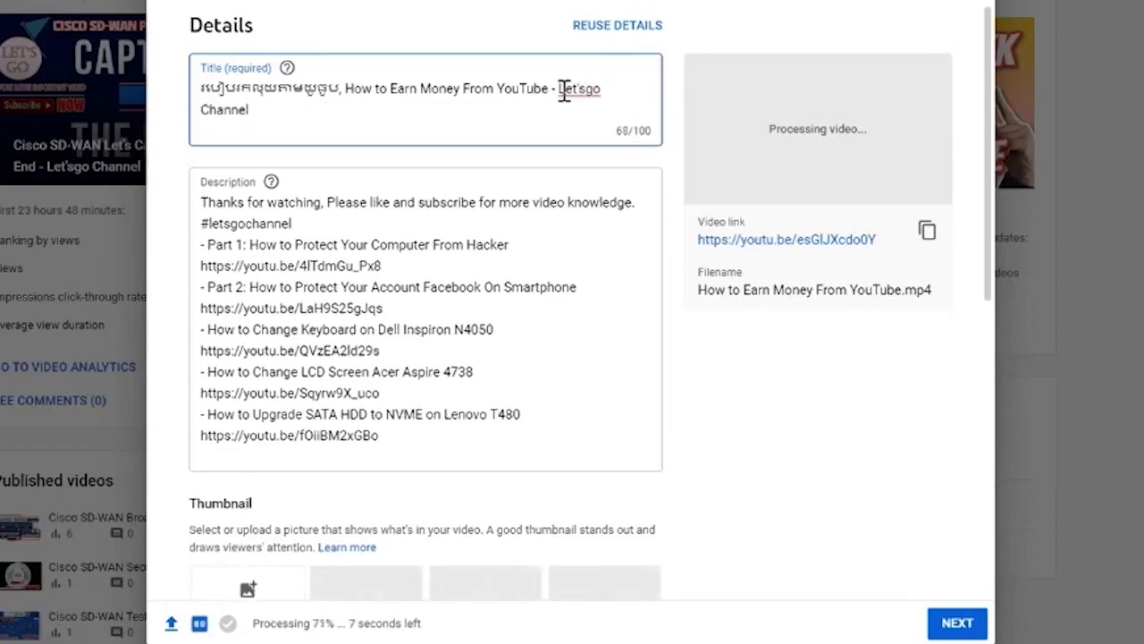
# Move the hashtag #letsgochannel to its own first line of the description and remove the empty line left behind.
pyautogui.scroll(-2, 636, 215)
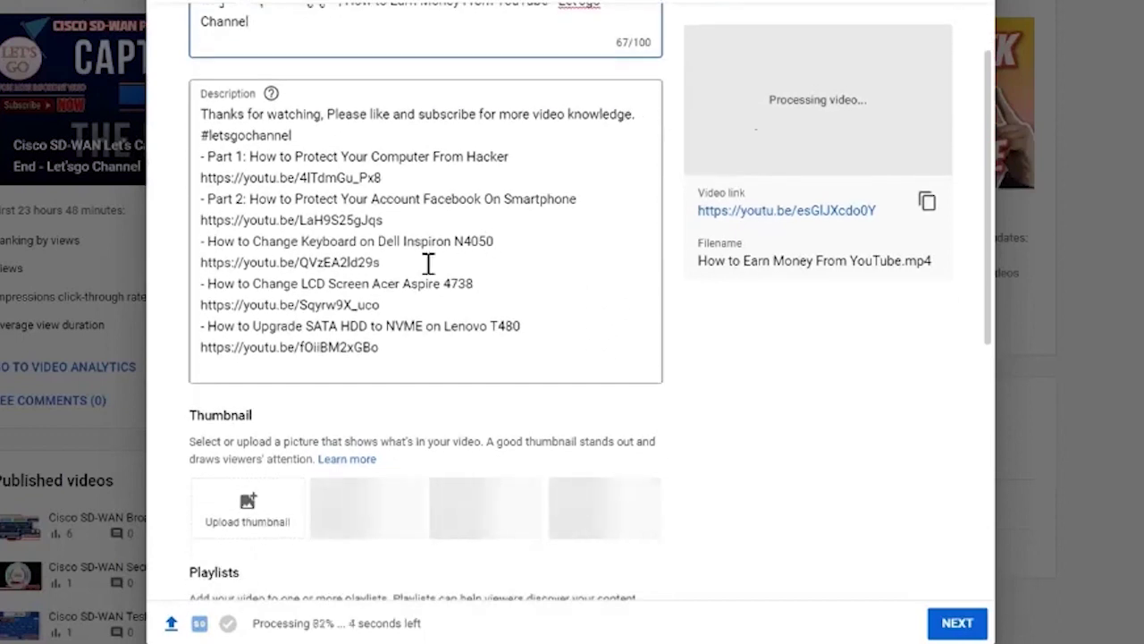
pyautogui.scroll(2, 384, 250)
pyautogui.click(273, 227)
pyautogui.tripleClick(274, 227)
pyautogui.press('Left')
pyautogui.tripleClick(278, 227)
pyautogui.click(202, 222)
pyautogui.hotkey('shift', 'End')
pyautogui.hotkey('ctrl', 'c')
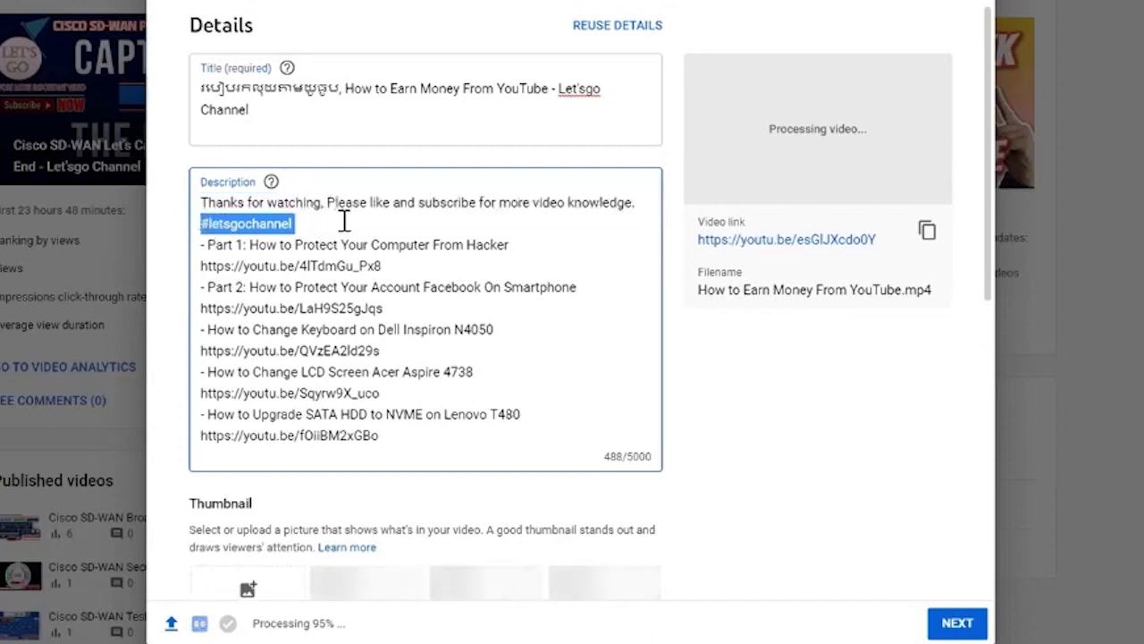
pyautogui.press('BackSpace')
pyautogui.click(205, 202)
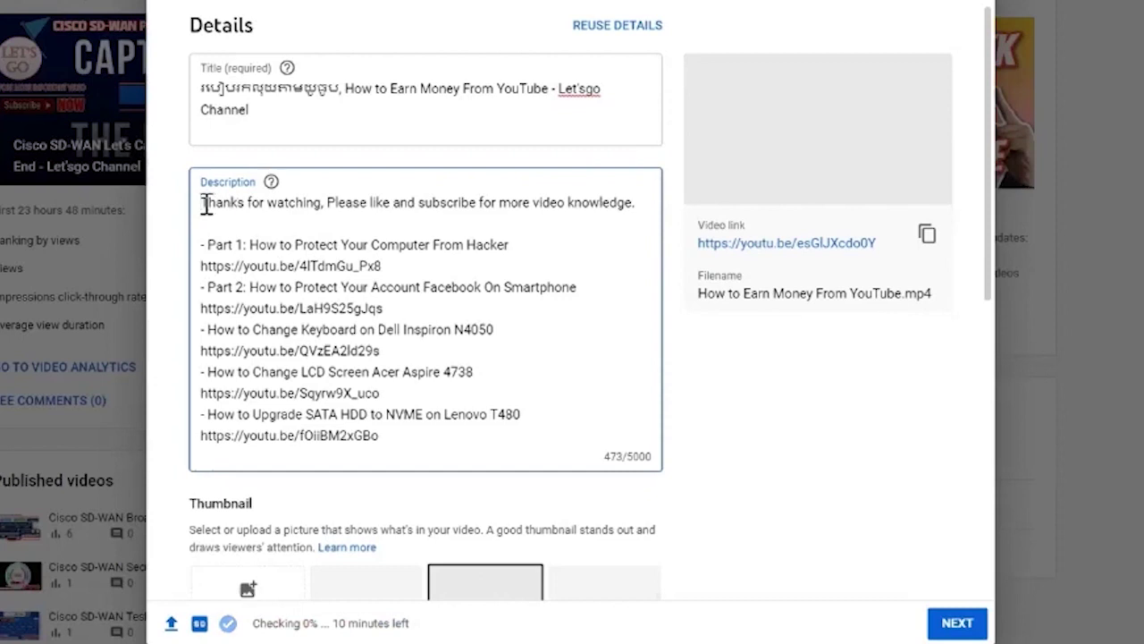
pyautogui.press('Return')
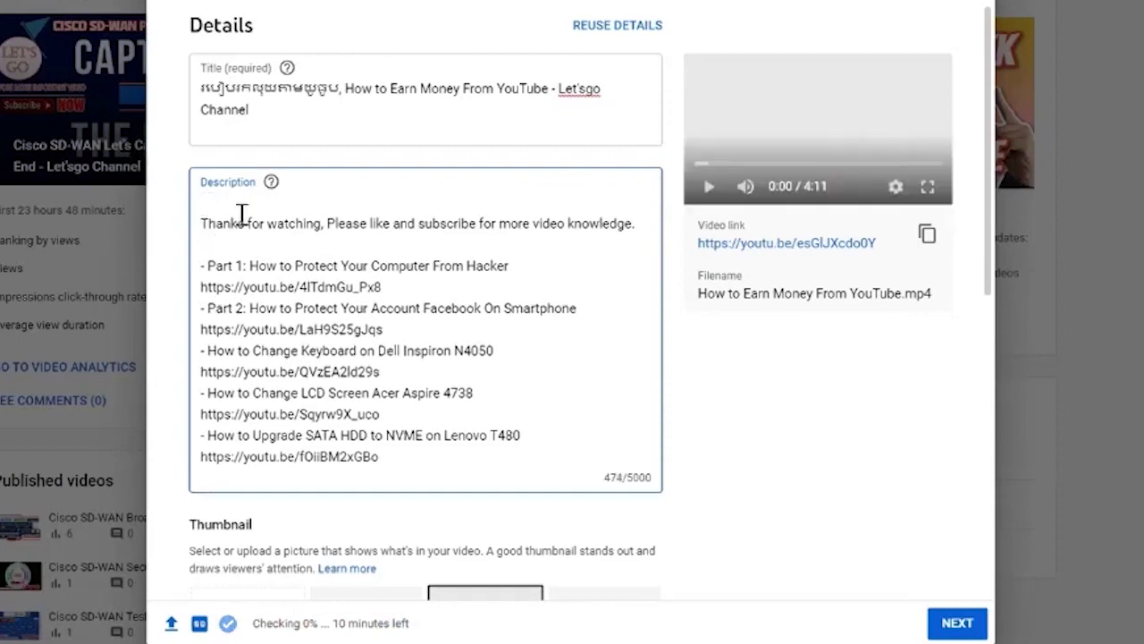
pyautogui.hotkey('ctrl', 'v')
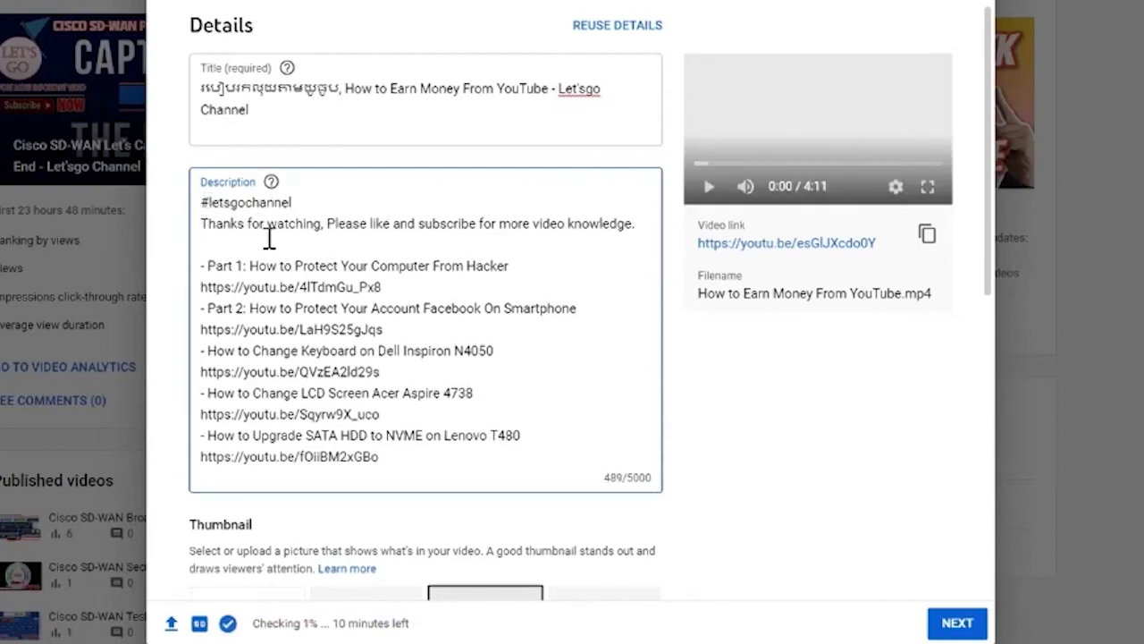
pyautogui.press('BackSpace')
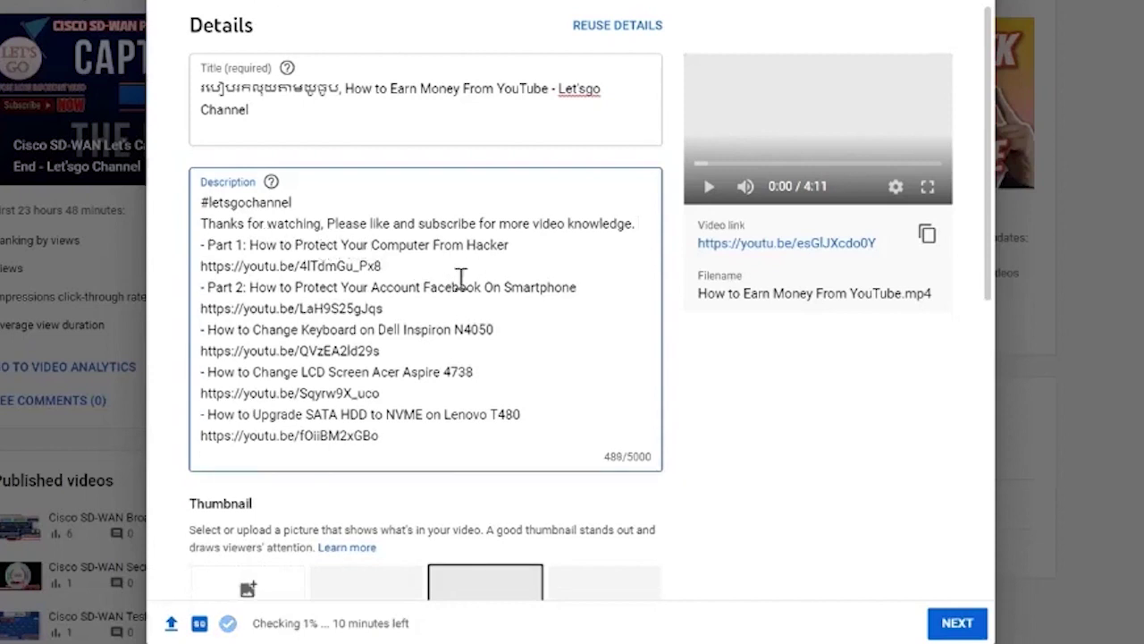
pyautogui.press('BackSpace')
# Upload the image "YouTube Thumnial.png" from the Desktop folder as the video's thumbnail.
pyautogui.scroll(-3, 563, 367)
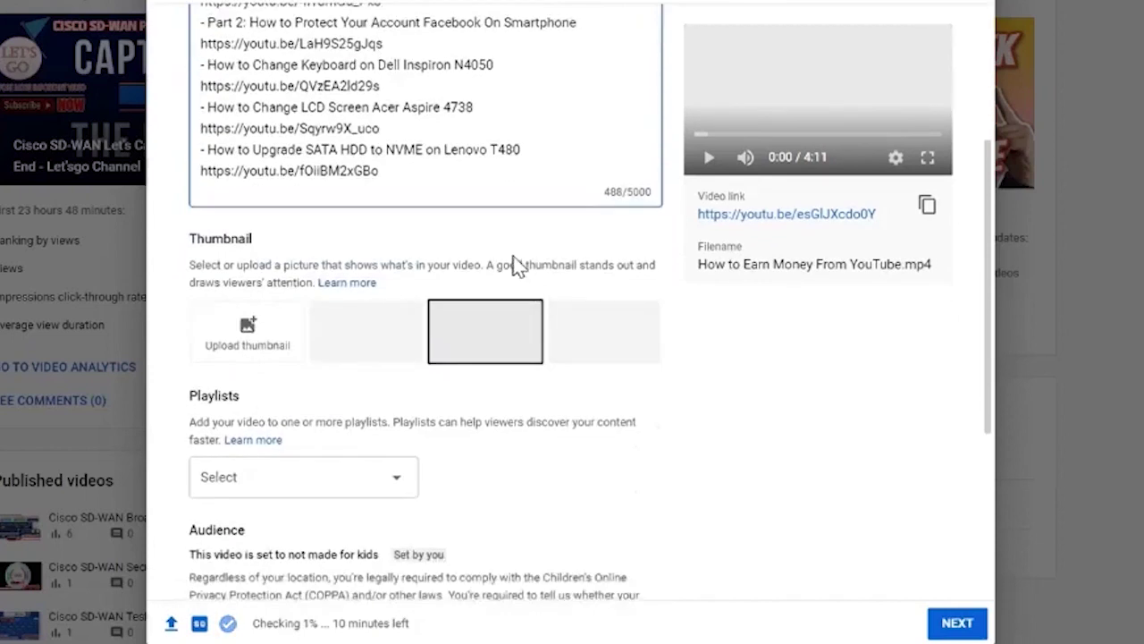
pyautogui.scroll(3, 514, 261)
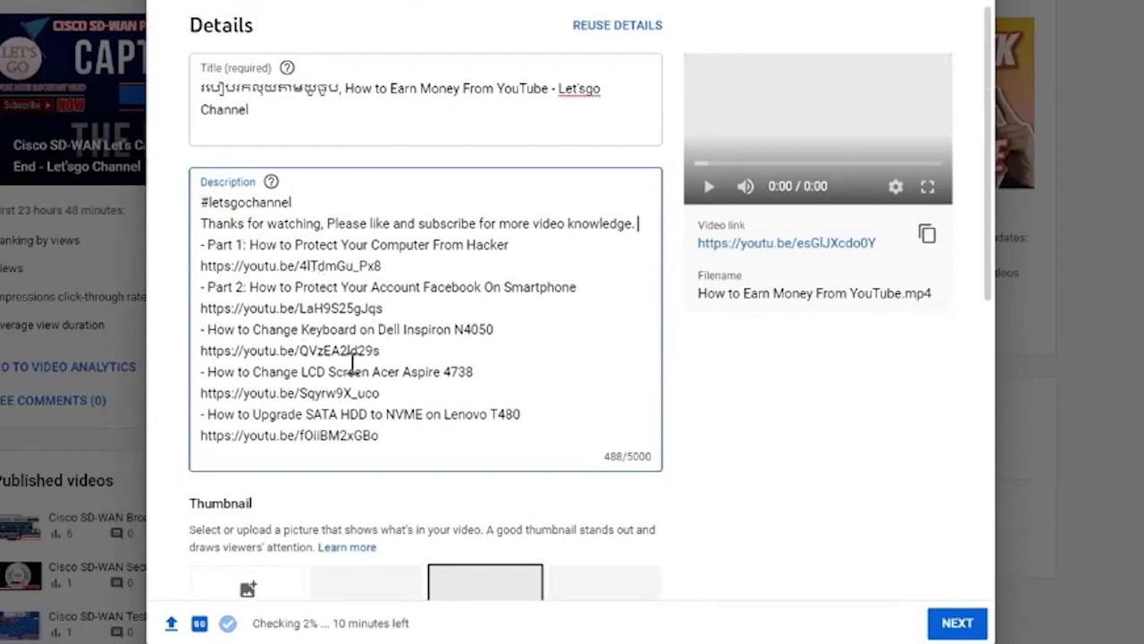
pyautogui.scroll(-3, 423, 360)
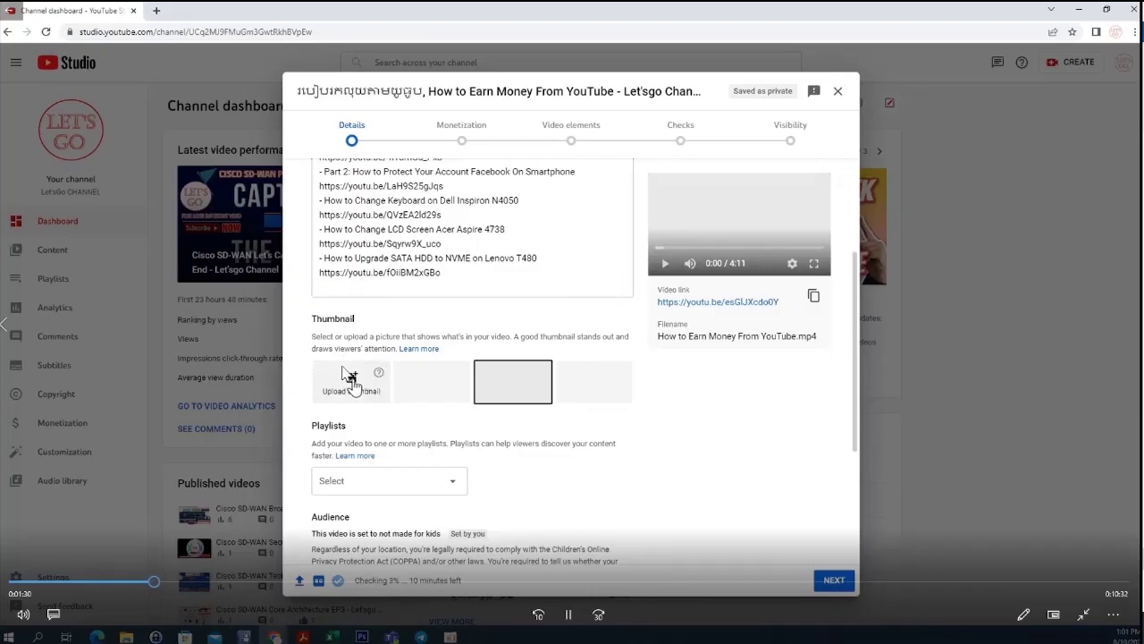
pyautogui.click(350, 380)
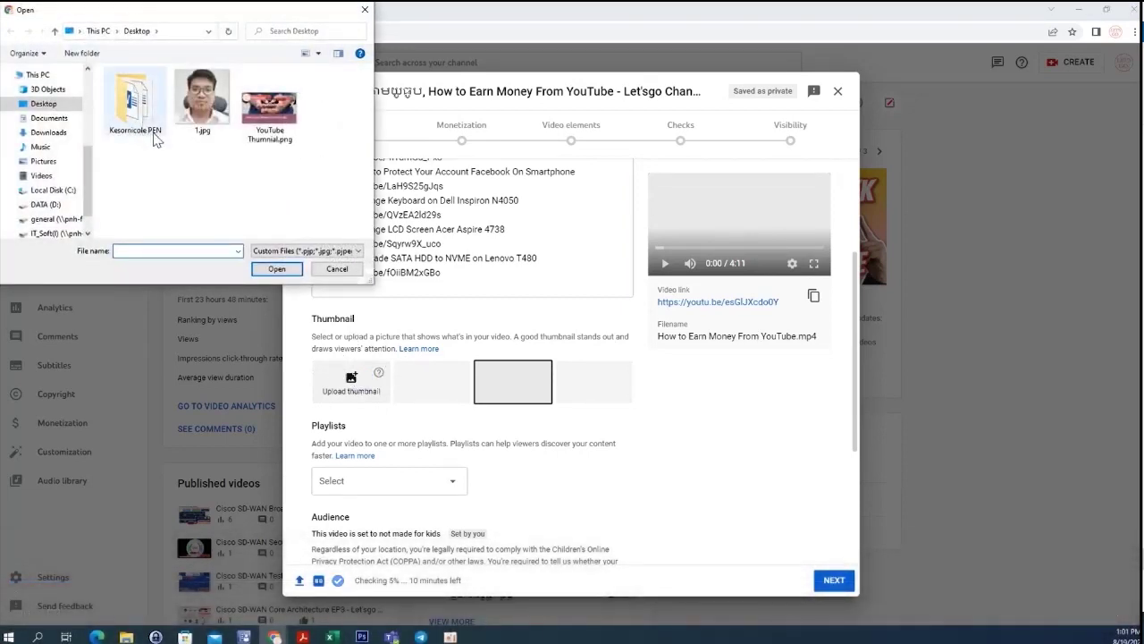
pyautogui.click(277, 116)
pyautogui.click(276, 268)
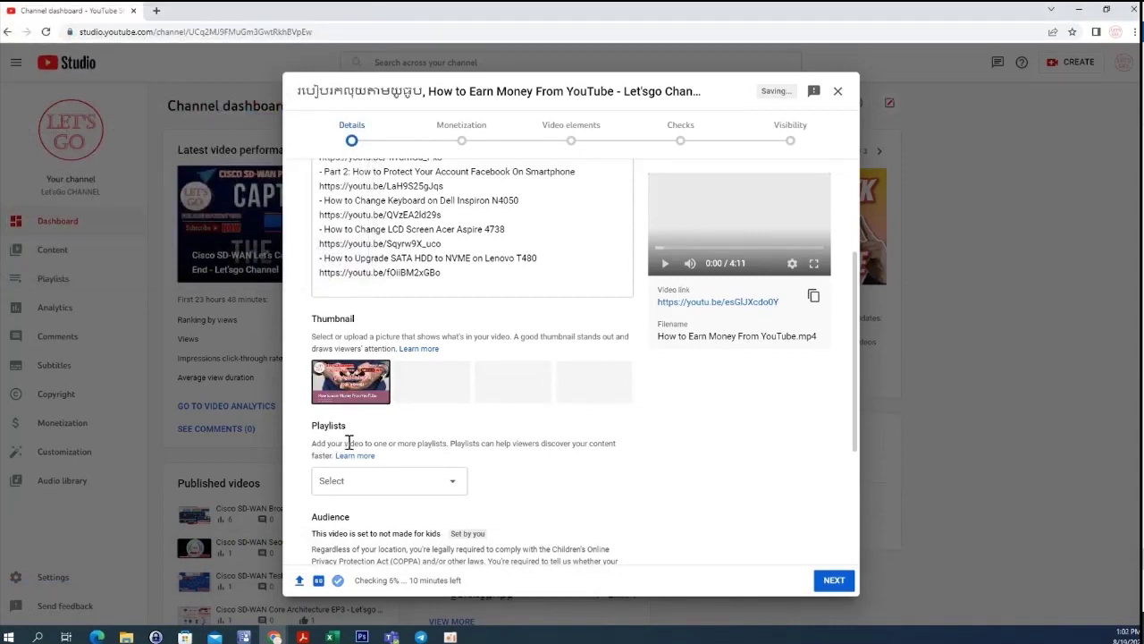
pyautogui.click(448, 482)
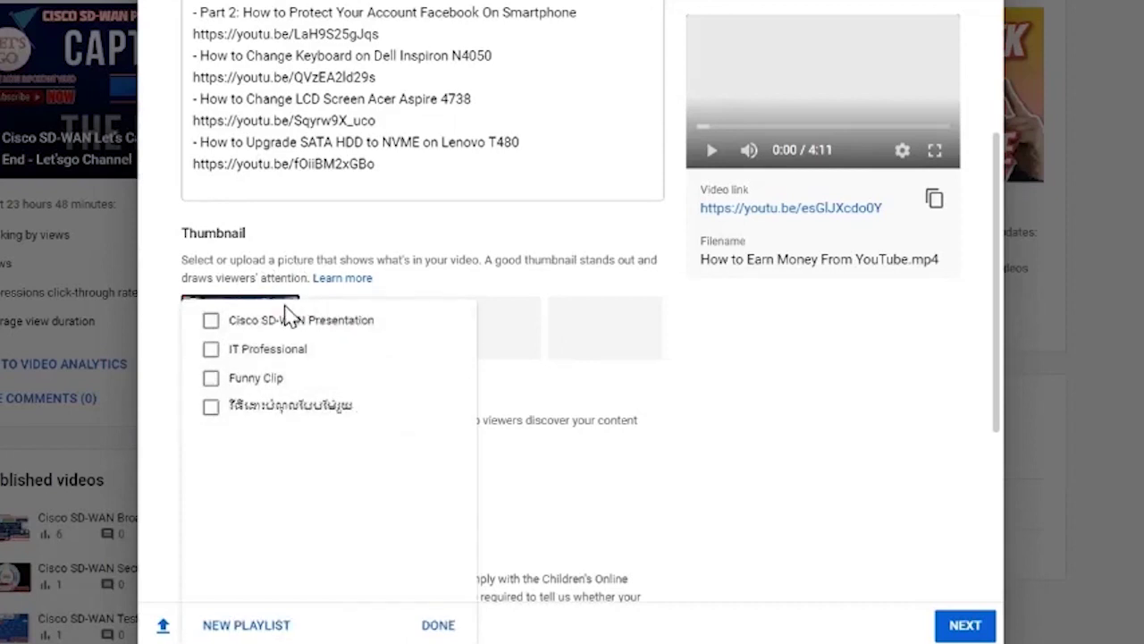
pyautogui.click(247, 626)
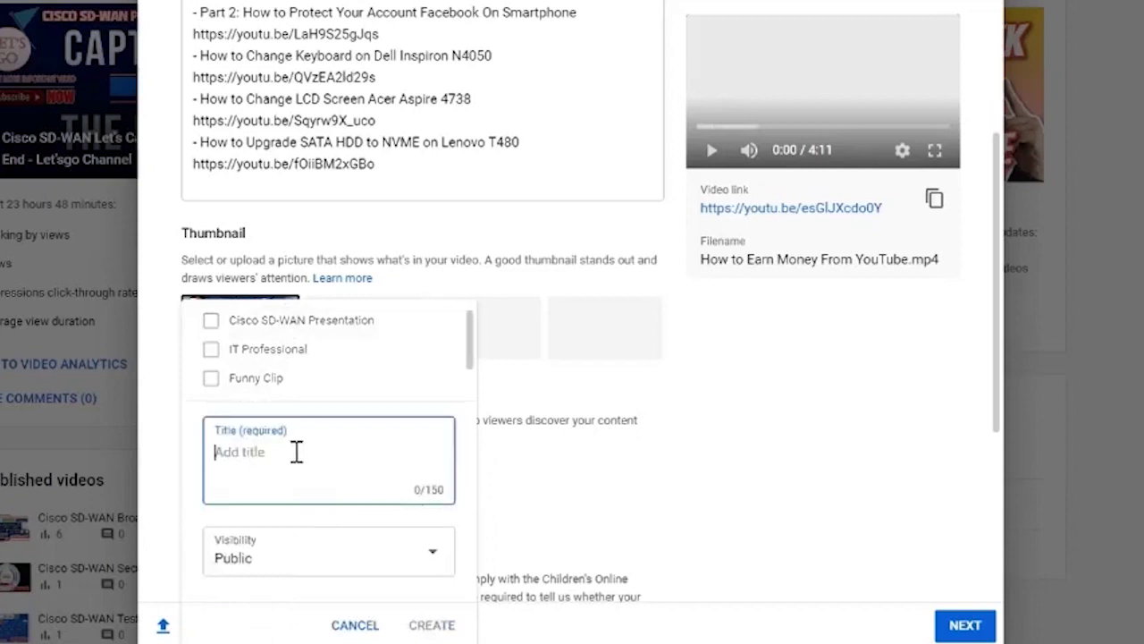
pyautogui.write('(')
pyautogui.press('BackSpace')
pyautogui.write('(')
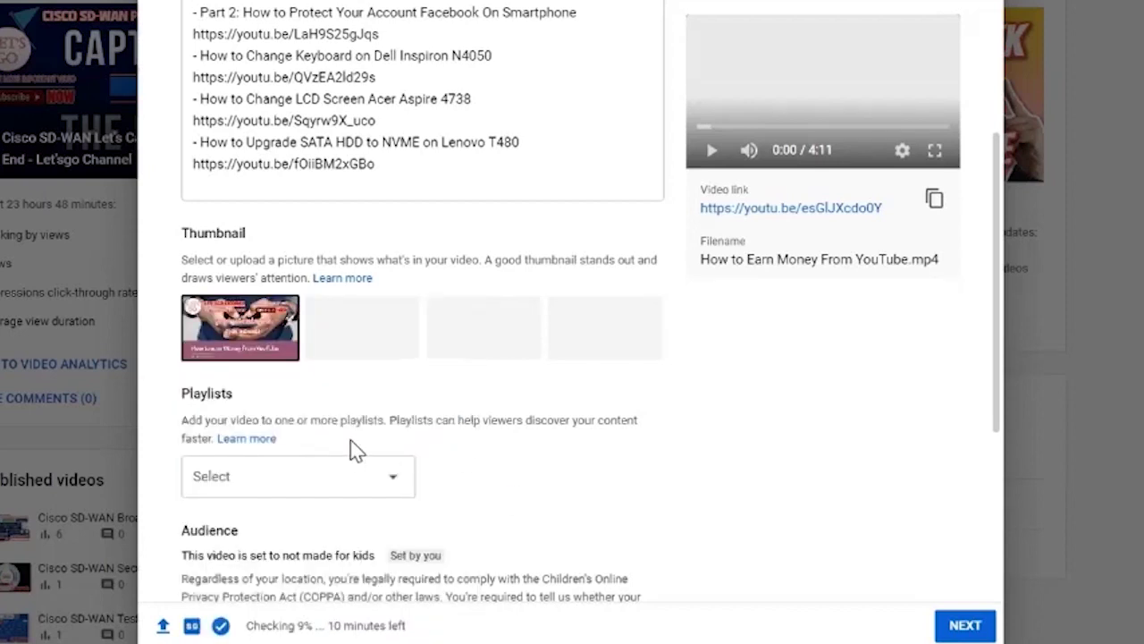
# Create a public playlist titled "របៀបរកលុយតាម YouTube" and add the video to it.
pyautogui.scroll(-1, 375, 442)
pyautogui.click(399, 393)
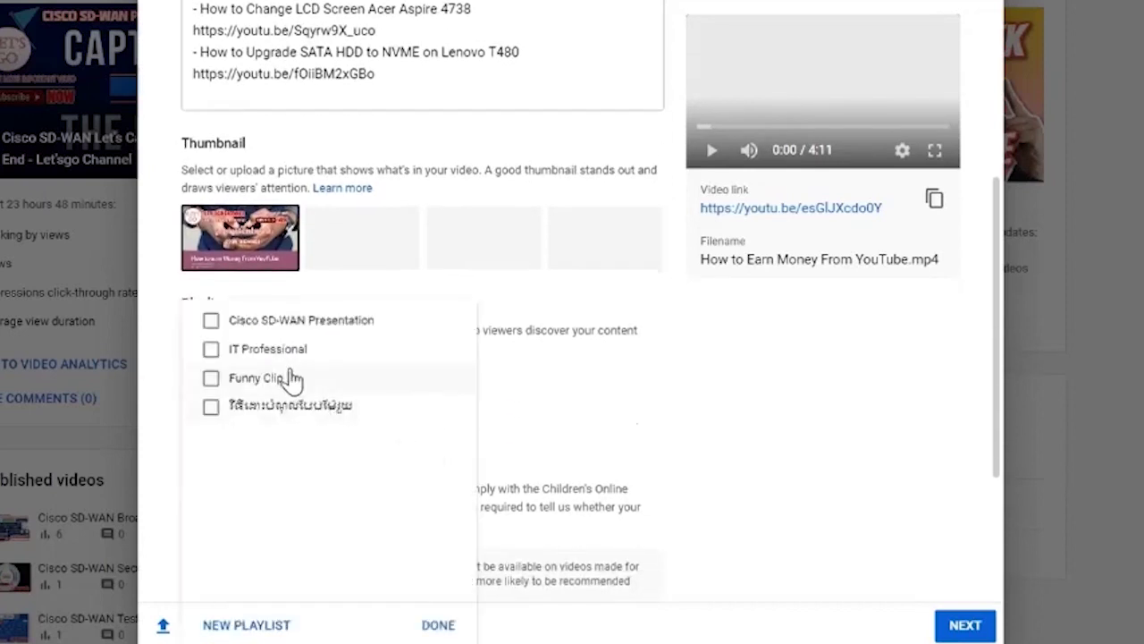
pyautogui.click(255, 626)
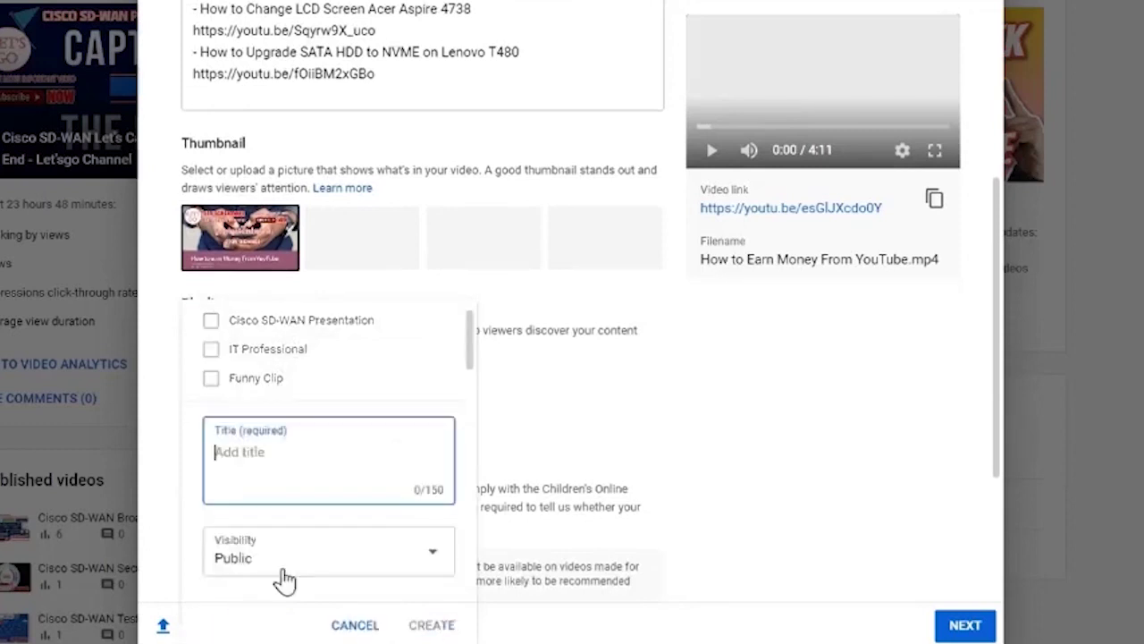
pyautogui.write('r')
pyautogui.press('BackSpace')
pyautogui.write('t')
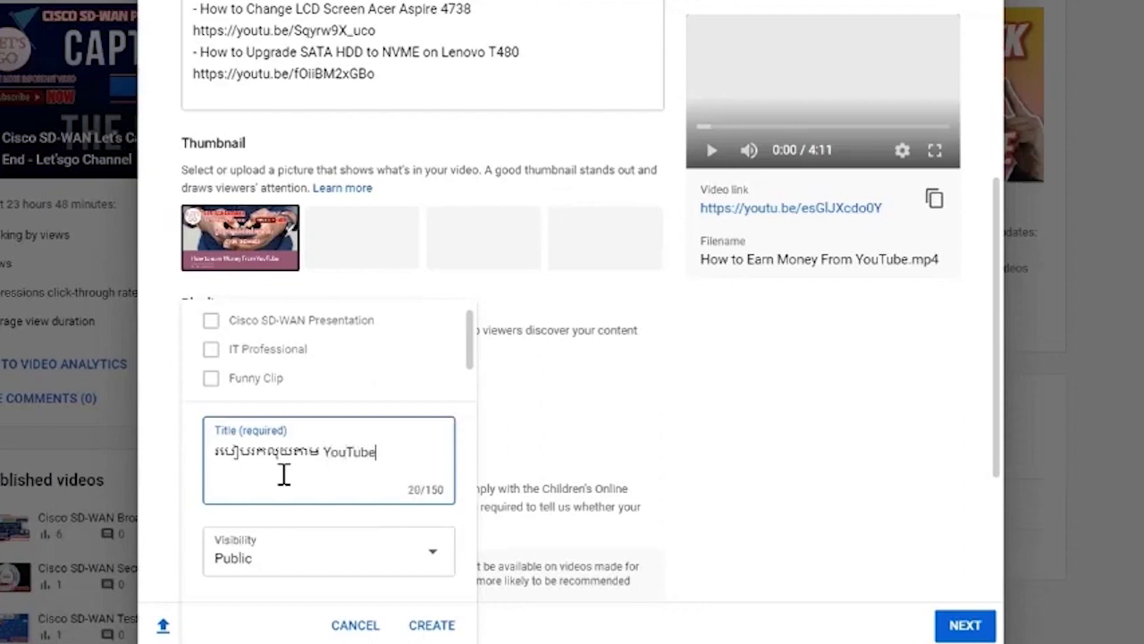
pyautogui.click(434, 625)
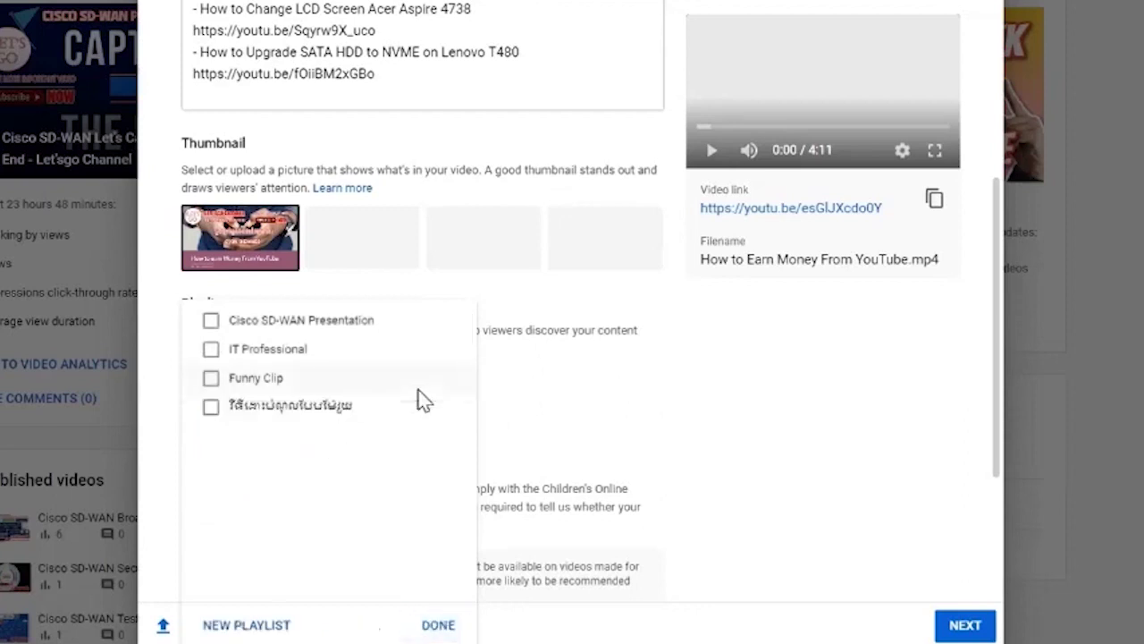
pyautogui.click(210, 324)
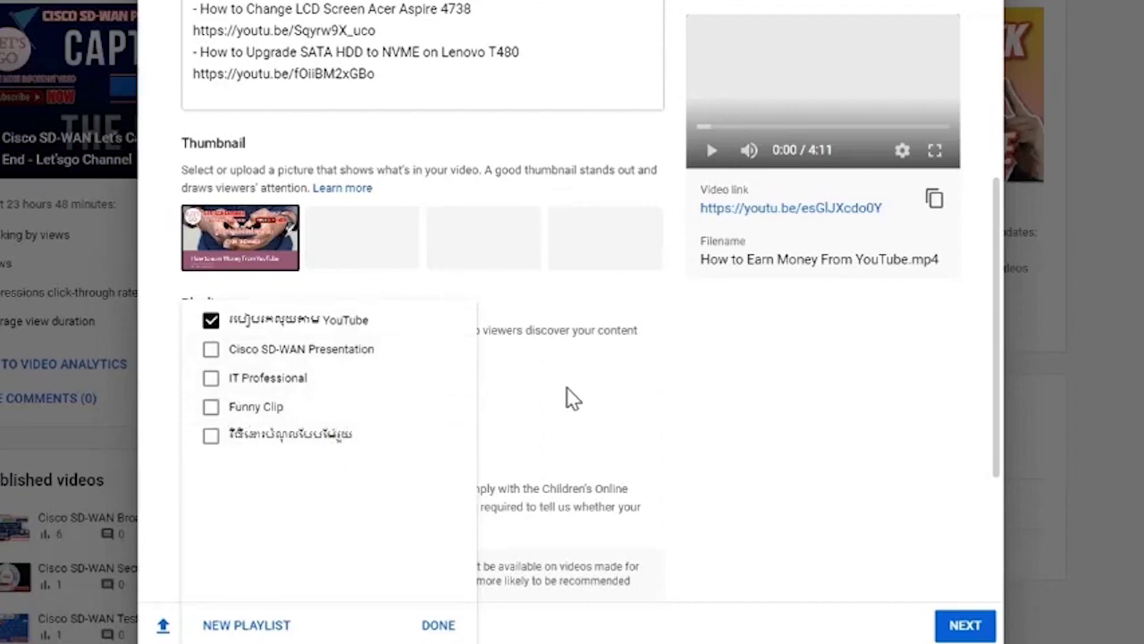
pyautogui.click(438, 626)
# Show the additional video details through to the Tags field, and open the bookmarked free YouTube keyword tool in a new browser tab.
pyautogui.scroll(-5, 422, 358)
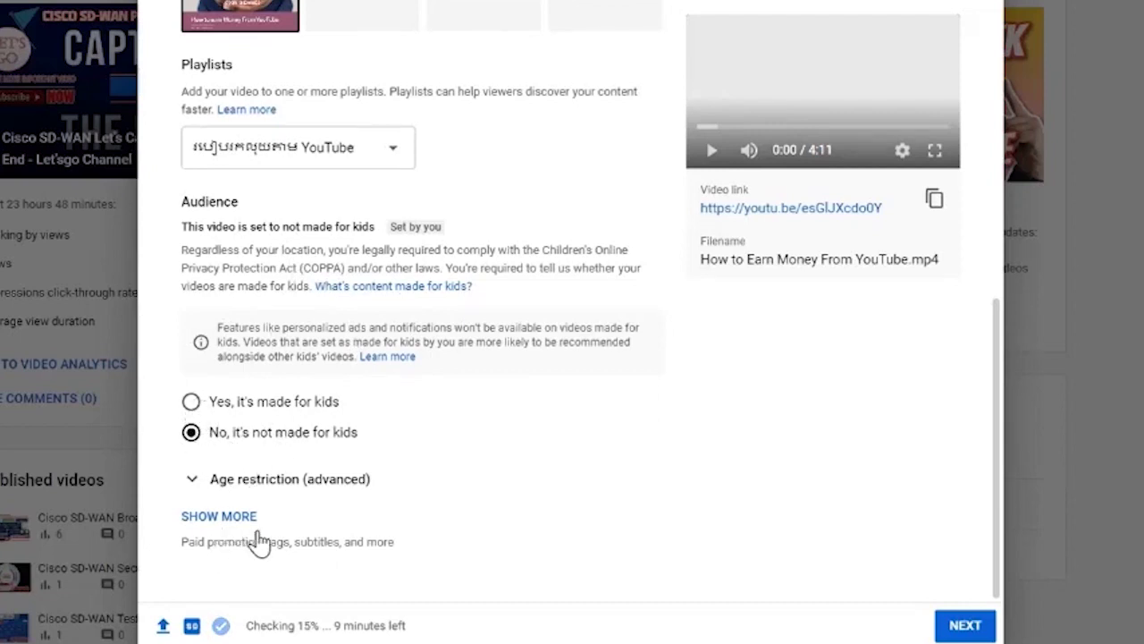
pyautogui.click(223, 518)
pyautogui.scroll(-4, 409, 416)
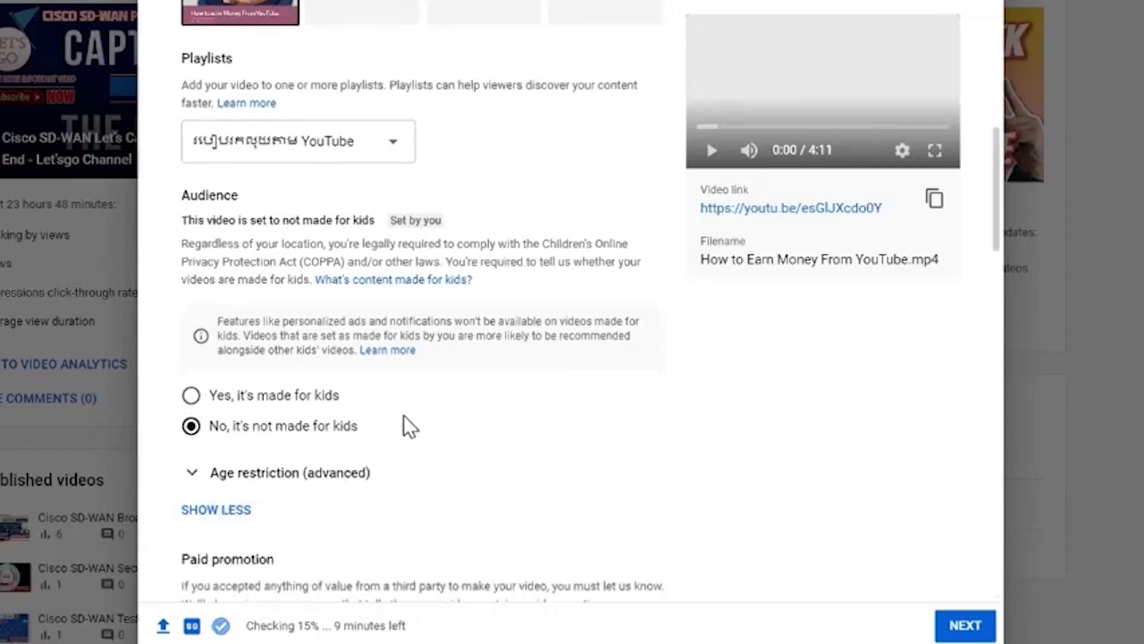
pyautogui.scroll(-3, 391, 398)
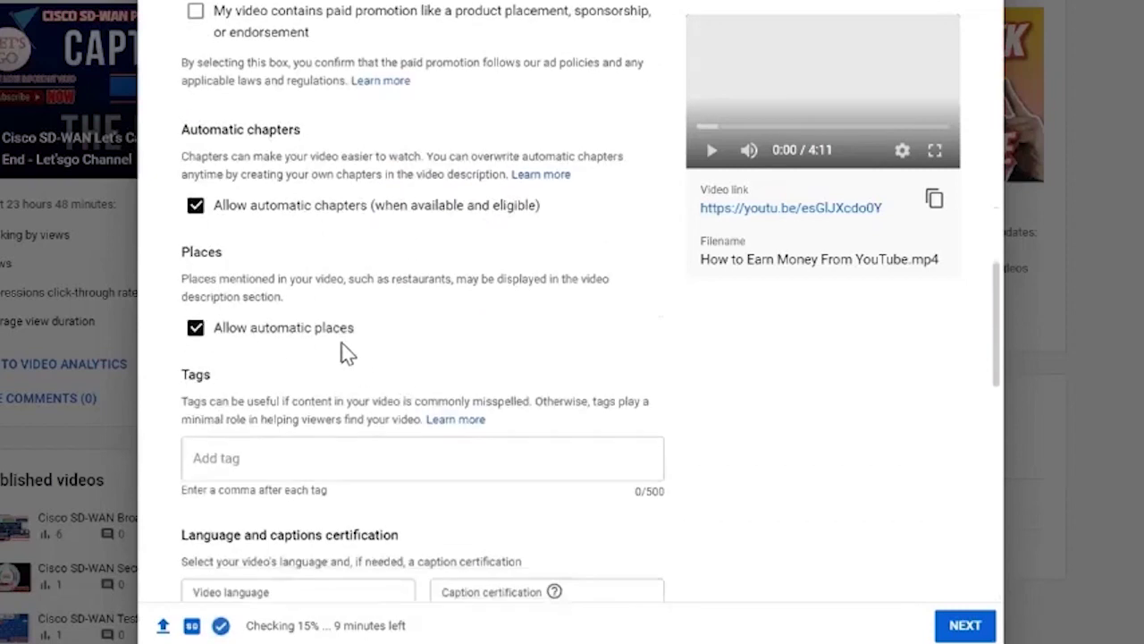
pyautogui.click(277, 462)
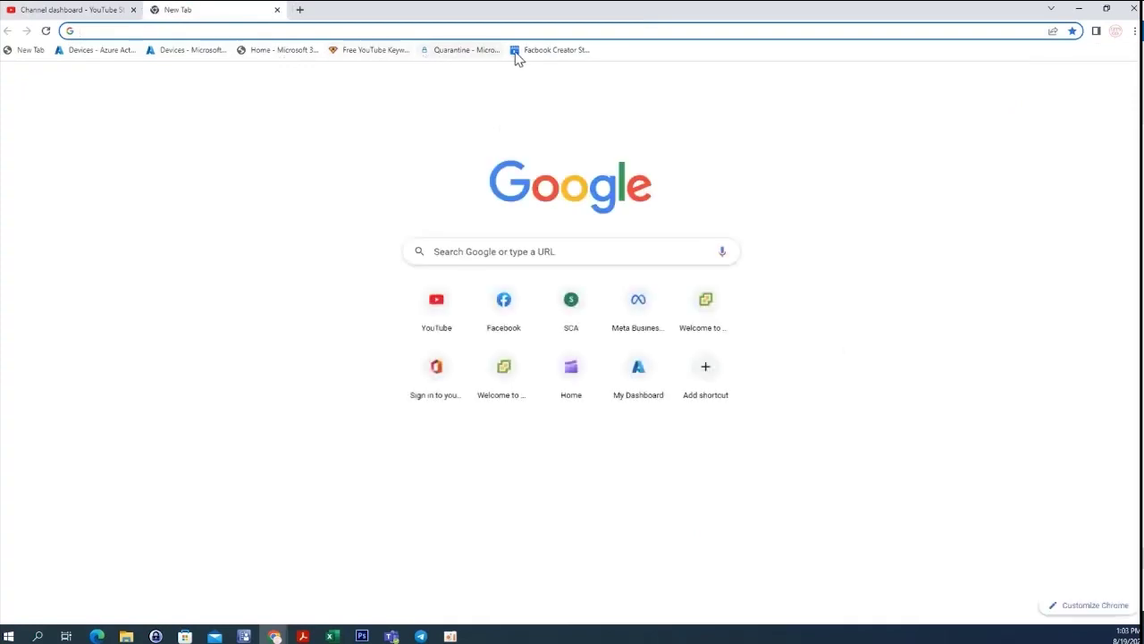
pyautogui.click(396, 52)
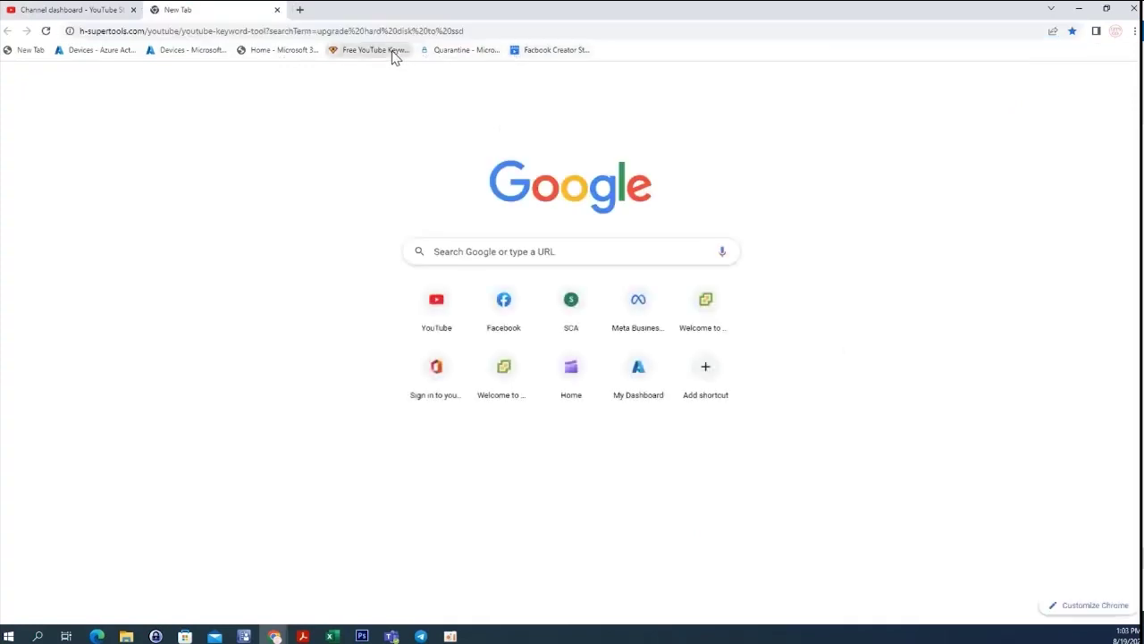
pyautogui.click(150, 36)
pyautogui.click(152, 32)
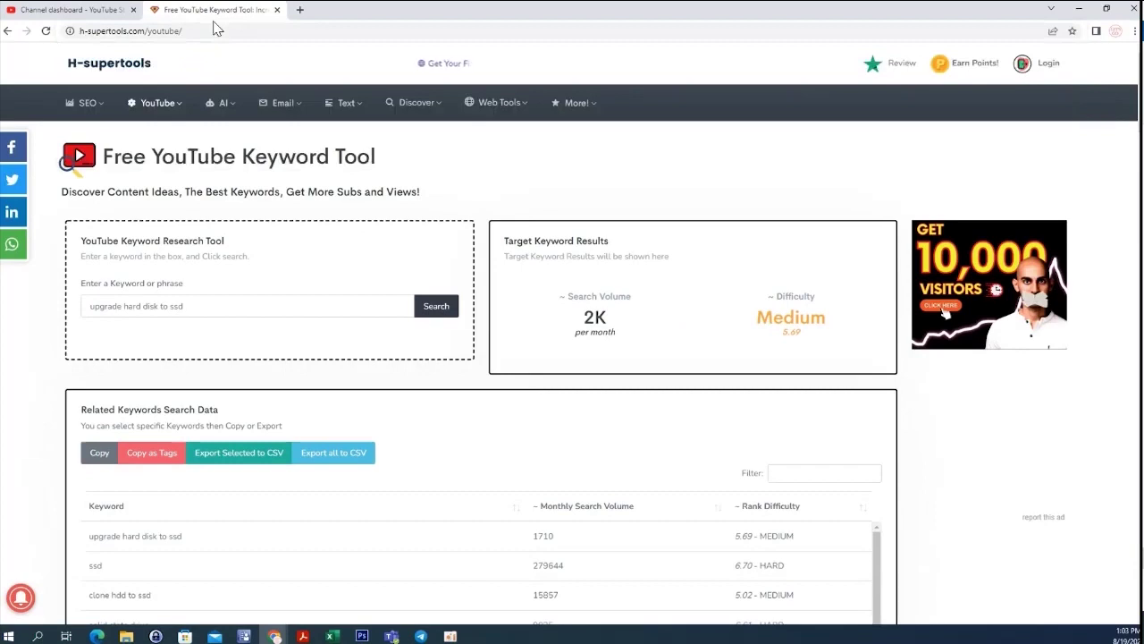
pyautogui.click(193, 29)
pyautogui.click(193, 29)
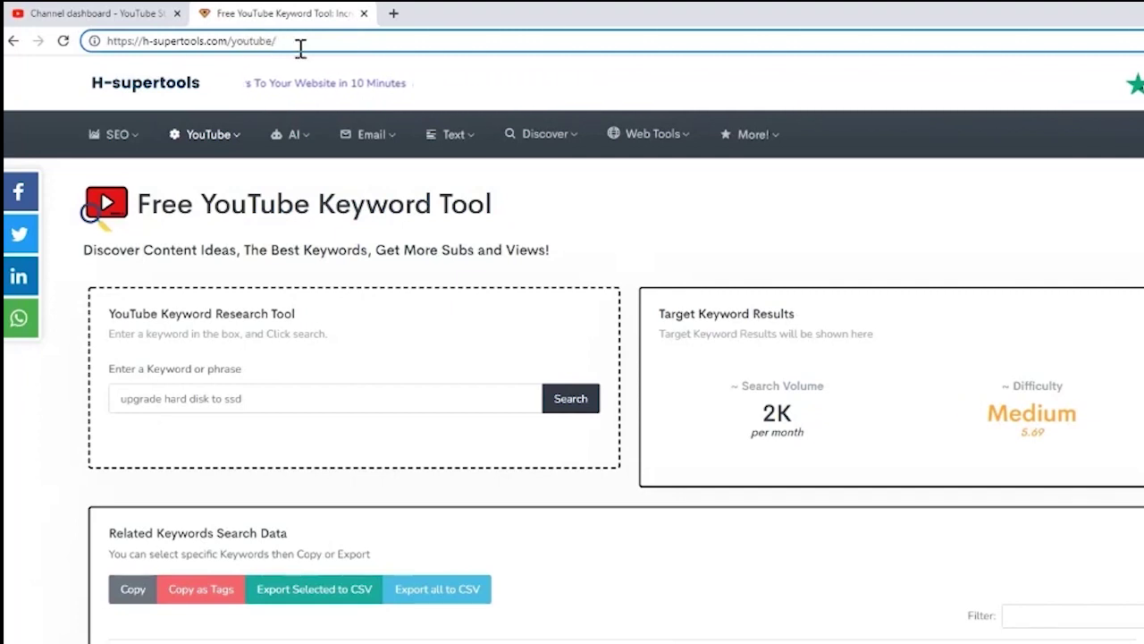
pyautogui.press('BackSpace')
pyautogui.press('BackSpace')
pyautogui.press('BackSpace')
pyautogui.press('BackSpace')
pyautogui.press('BackSpace')
pyautogui.press('BackSpace')
pyautogui.press('BackSpace')
pyautogui.press('Return')
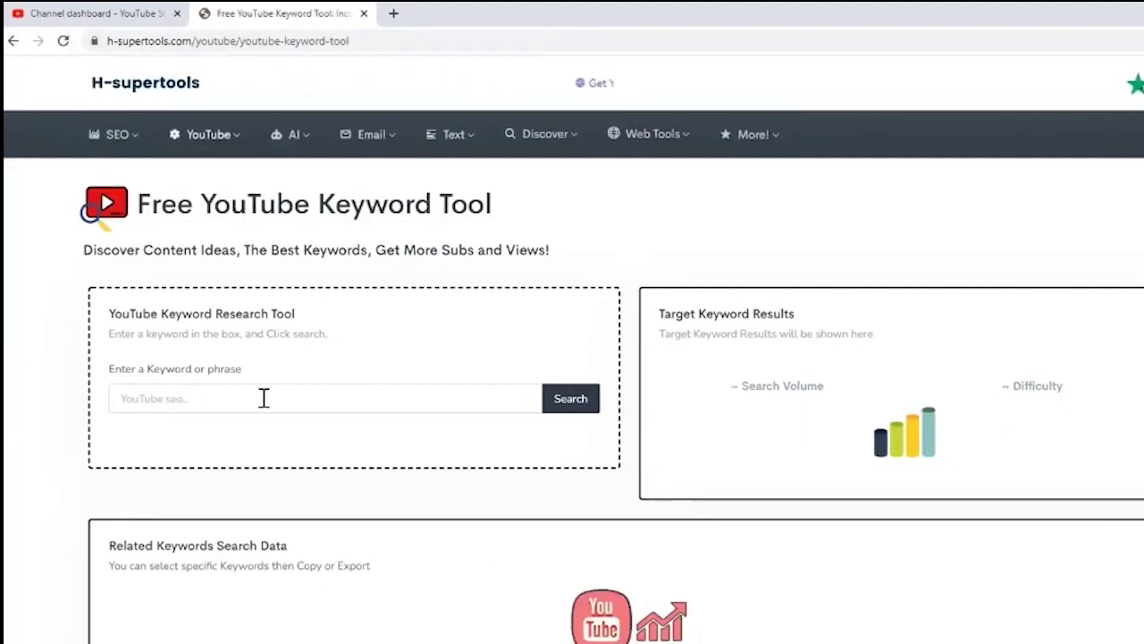
# Open the site's empty YouTube Keyword Tool and search it for "how to earn money from youtube".
pyautogui.write('ho')
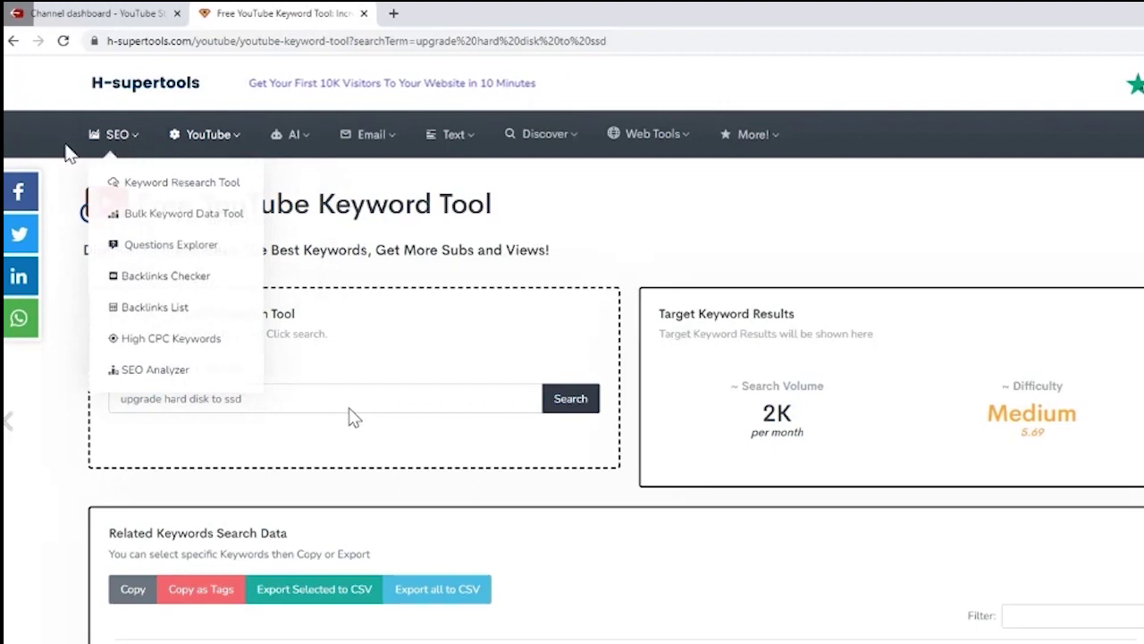
pyautogui.moveTo(294, 158)
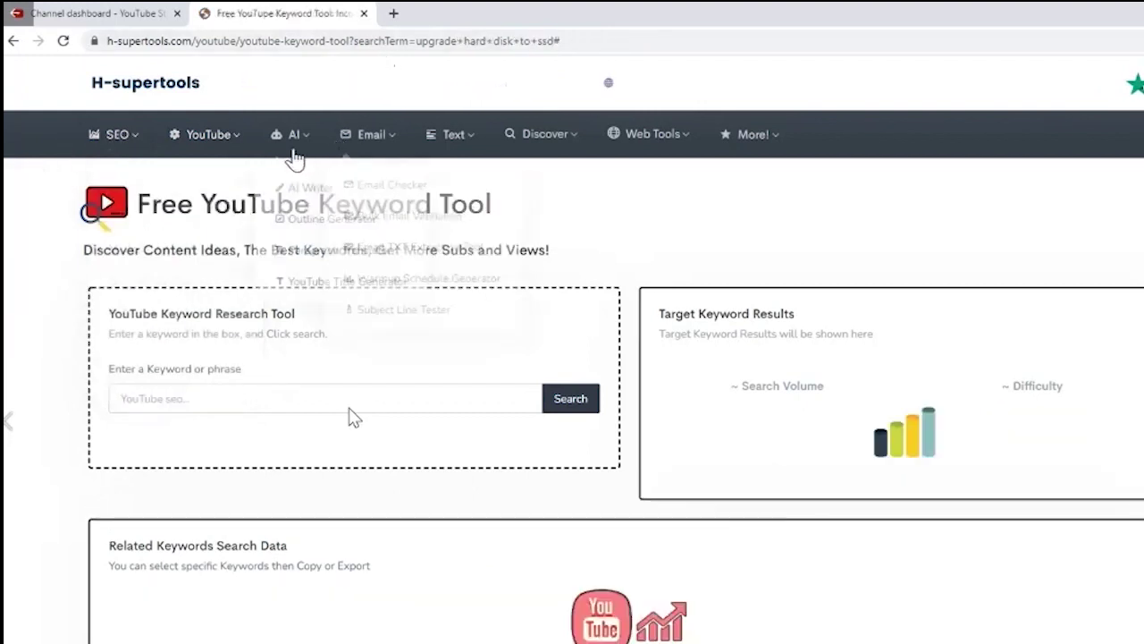
pyautogui.moveTo(202, 141)
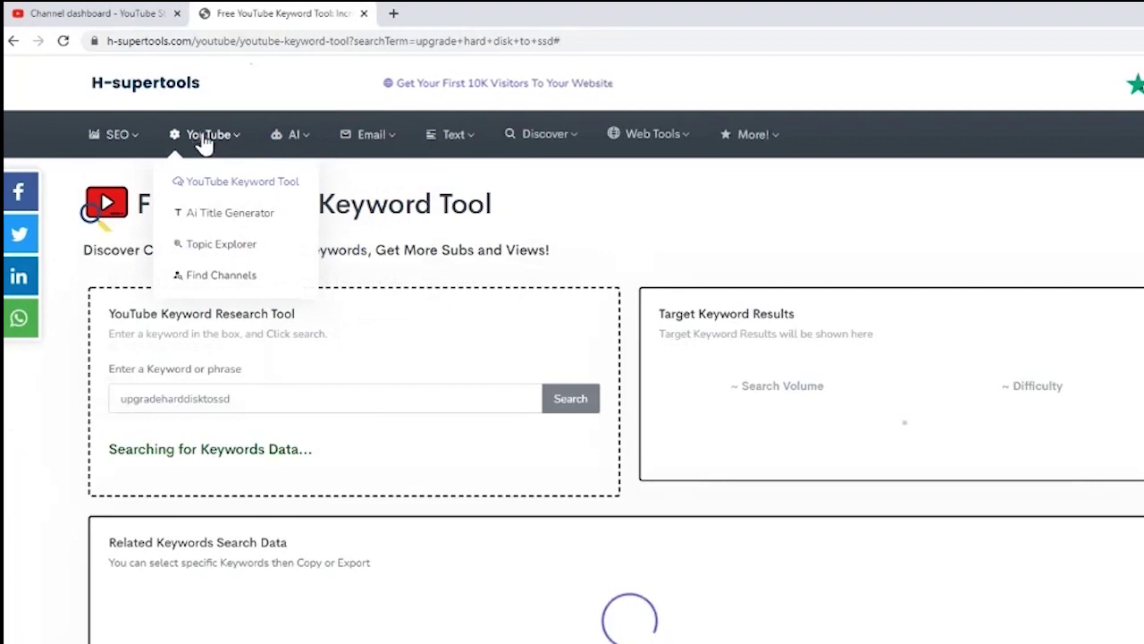
pyautogui.click(229, 191)
pyautogui.click(264, 397)
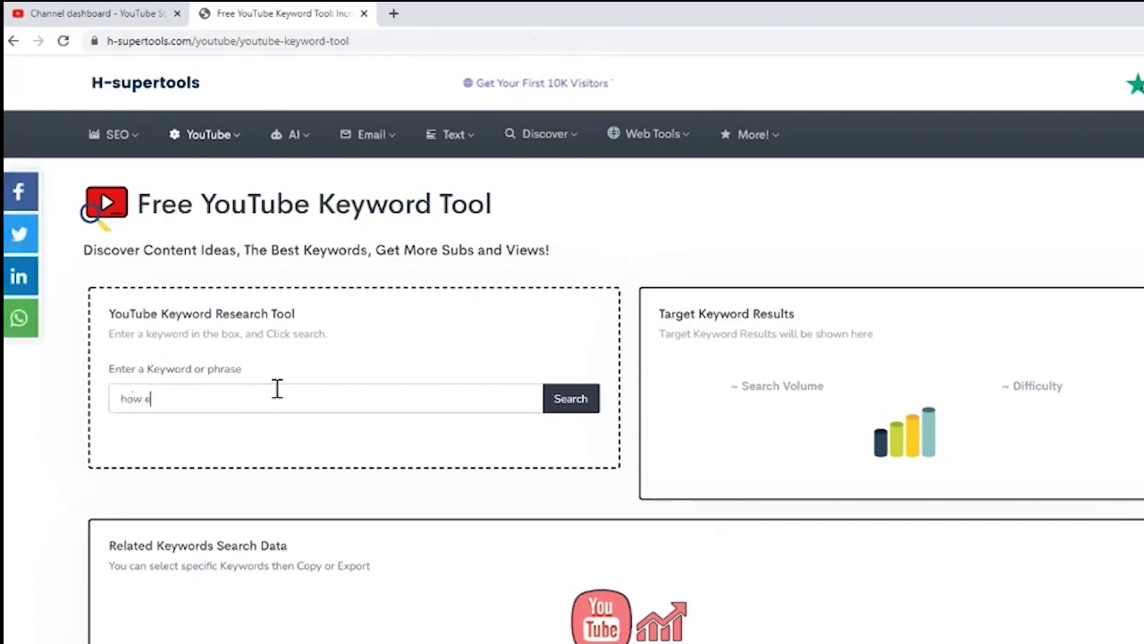
pyautogui.write('how to earn mone')
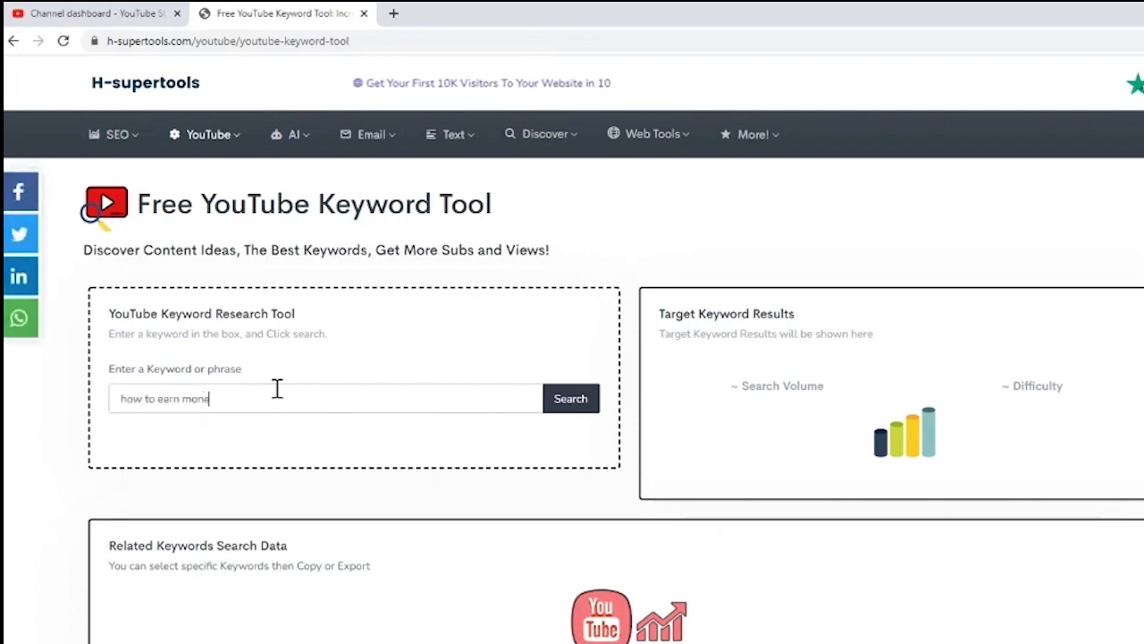
pyautogui.write('y from youtube')
pyautogui.press('Return')
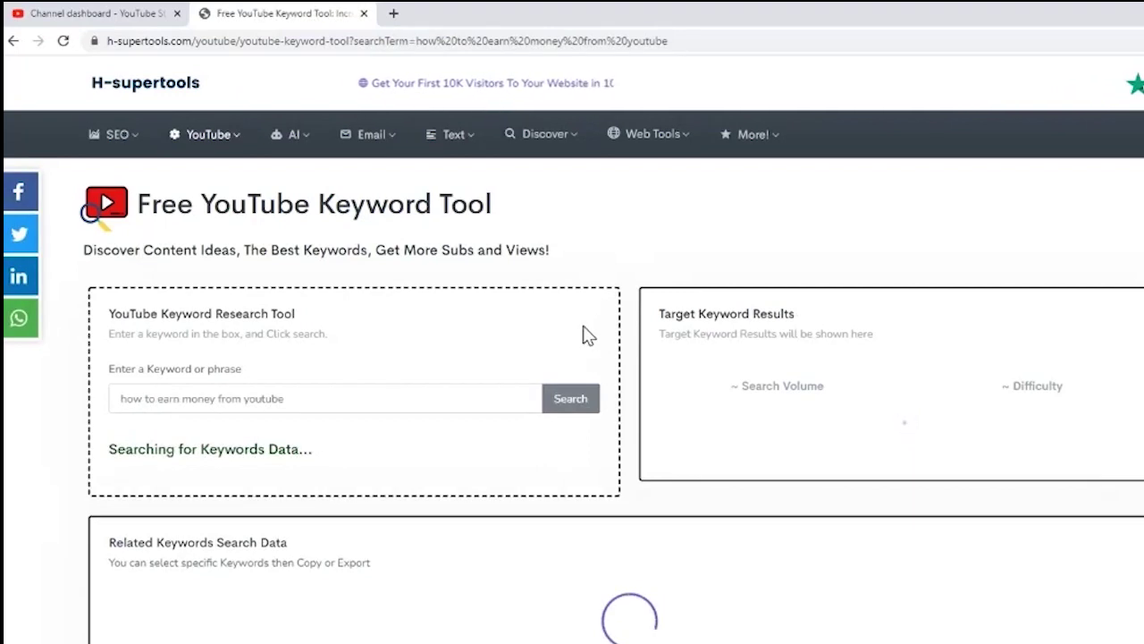
# Look through the related keywords along with their monthly search volume and rank difficulty.
pyautogui.scroll(-3, 601, 345)
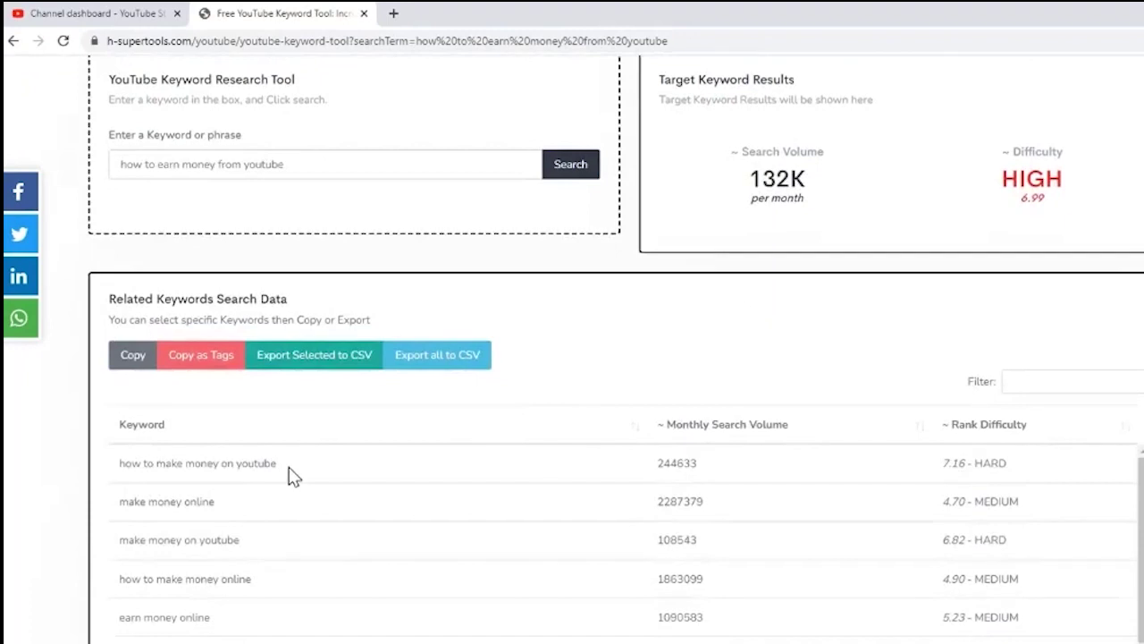
pyautogui.scroll(-8, 331, 474)
pyautogui.scroll(5, 337, 492)
pyautogui.scroll(1, 341, 495)
pyautogui.scroll(-3, 336, 481)
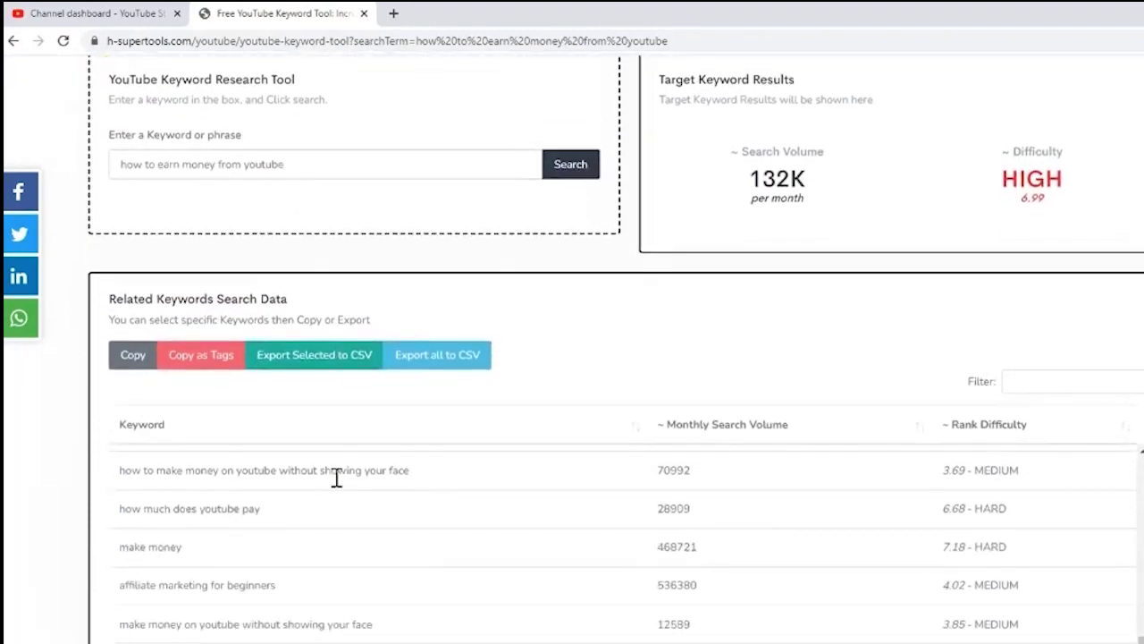
pyautogui.scroll(2, 347, 488)
pyautogui.scroll(-3, 349, 494)
pyautogui.scroll(3, 347, 491)
pyautogui.scroll(3, 347, 492)
pyautogui.scroll(-2, 344, 484)
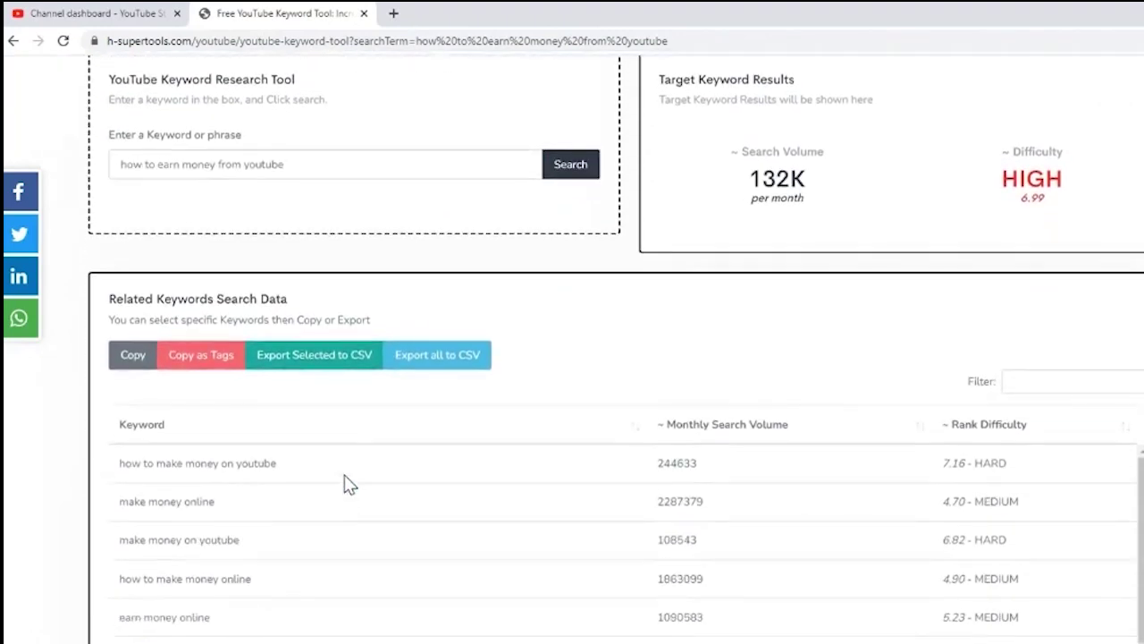
# Close the keyword tool's tab and add the tag "how to make money on youtube" to the video.
pyautogui.click(363, 13)
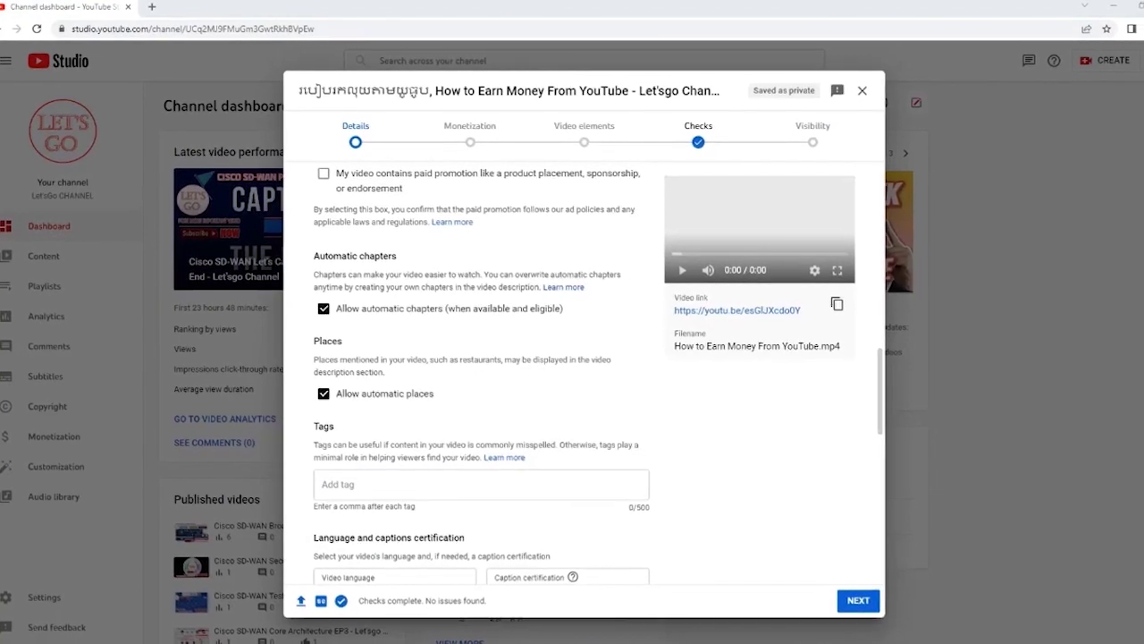
pyautogui.click(420, 481)
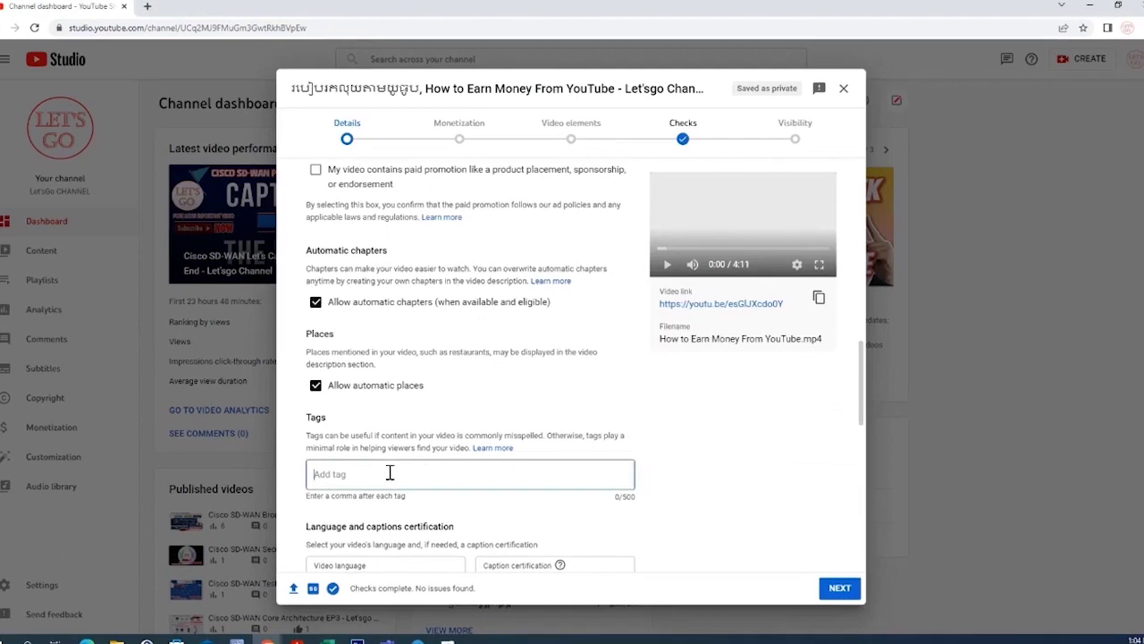
pyautogui.write('how to make money on youtu')
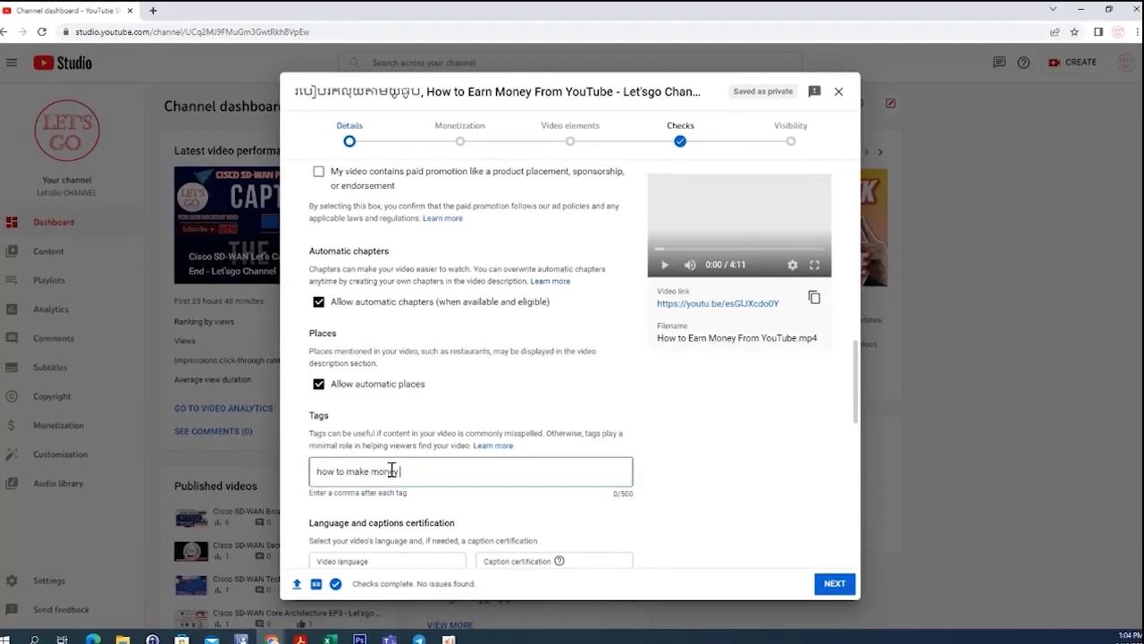
pyautogui.write('bb')
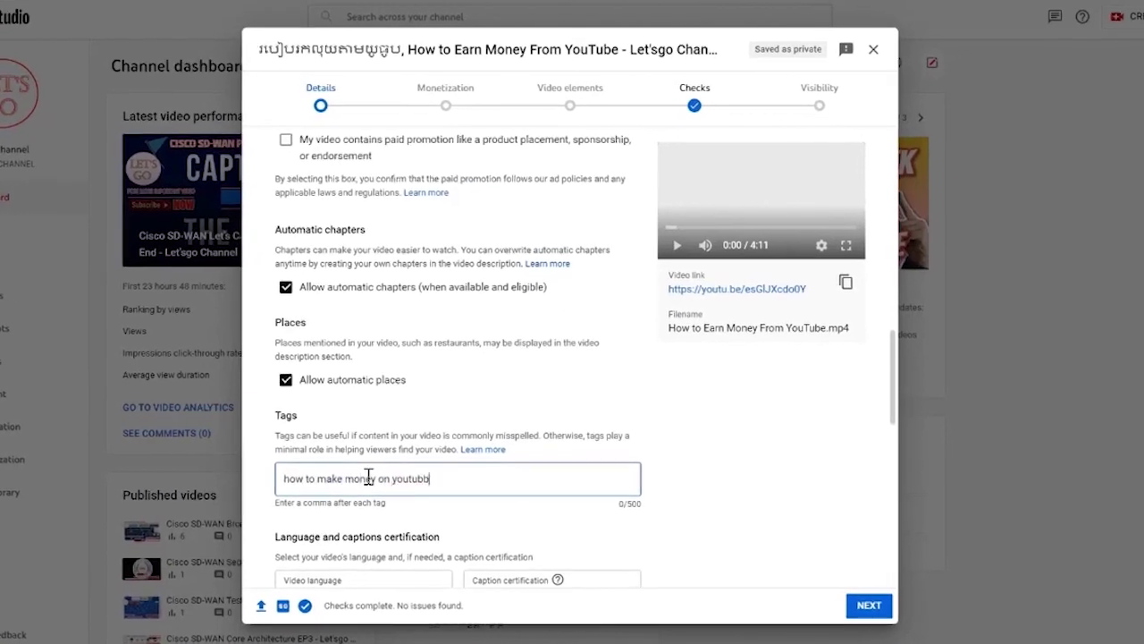
pyautogui.press('BackSpace')
pyautogui.write('e')
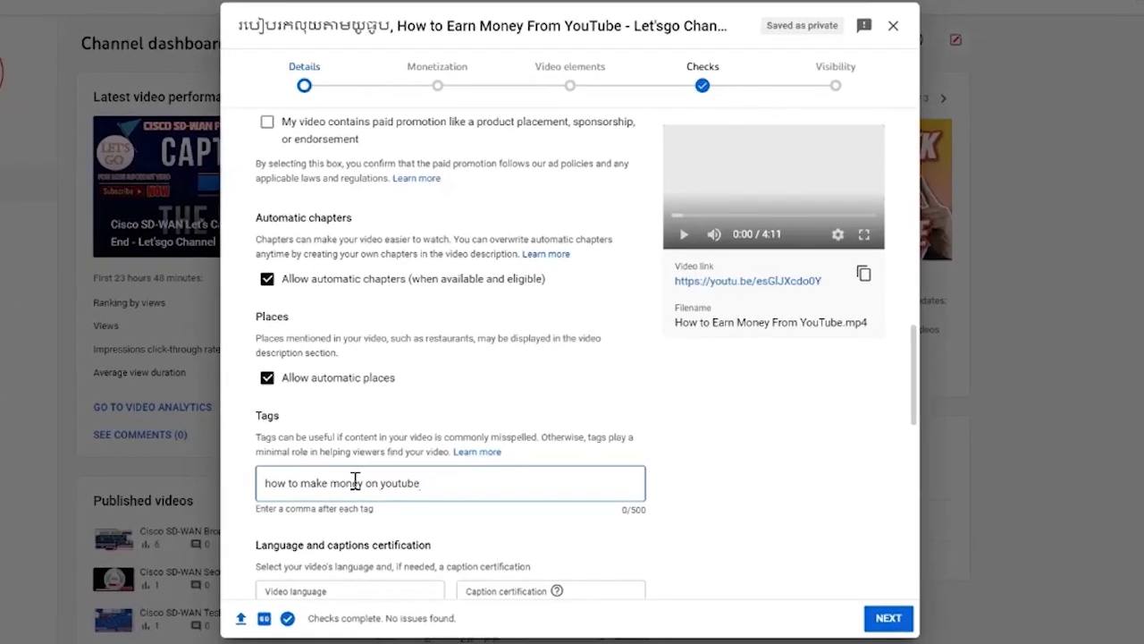
pyautogui.press('Return')
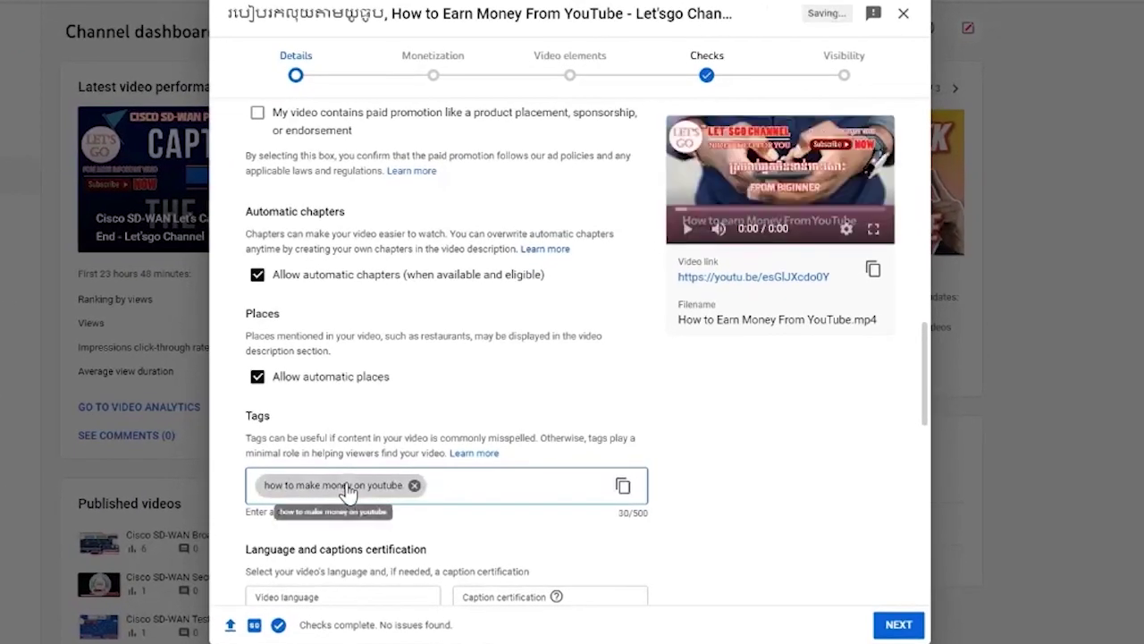
# Add the tags "make money online" and "make money on youtube" to the video.
pyautogui.write('make money onlin')
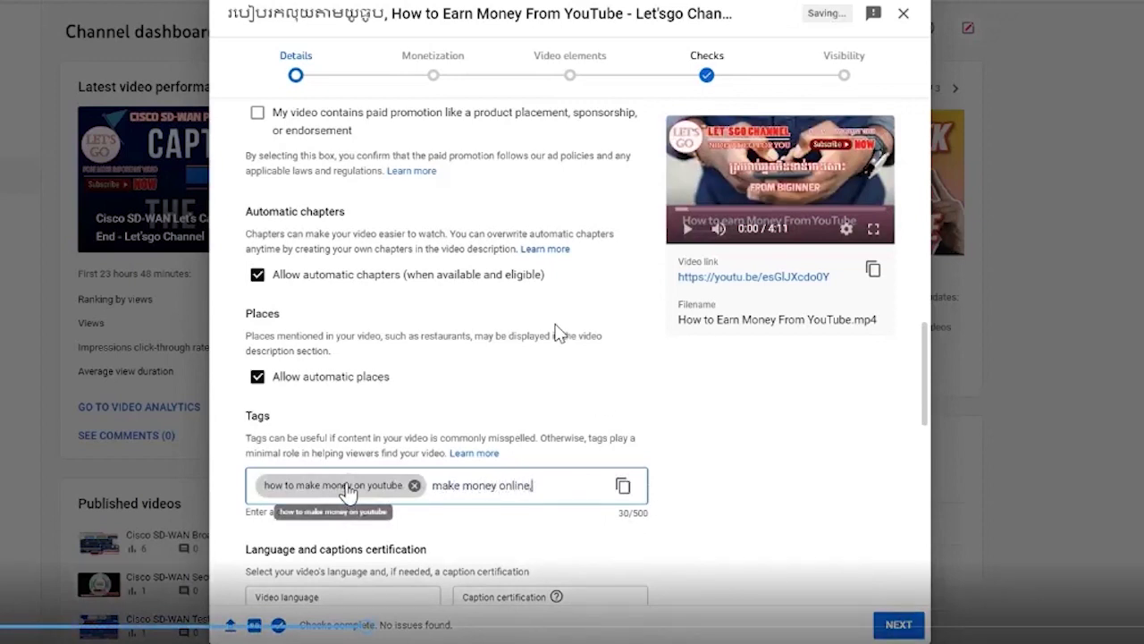
pyautogui.write('e')
pyautogui.press('Return')
pyautogui.write('mak')
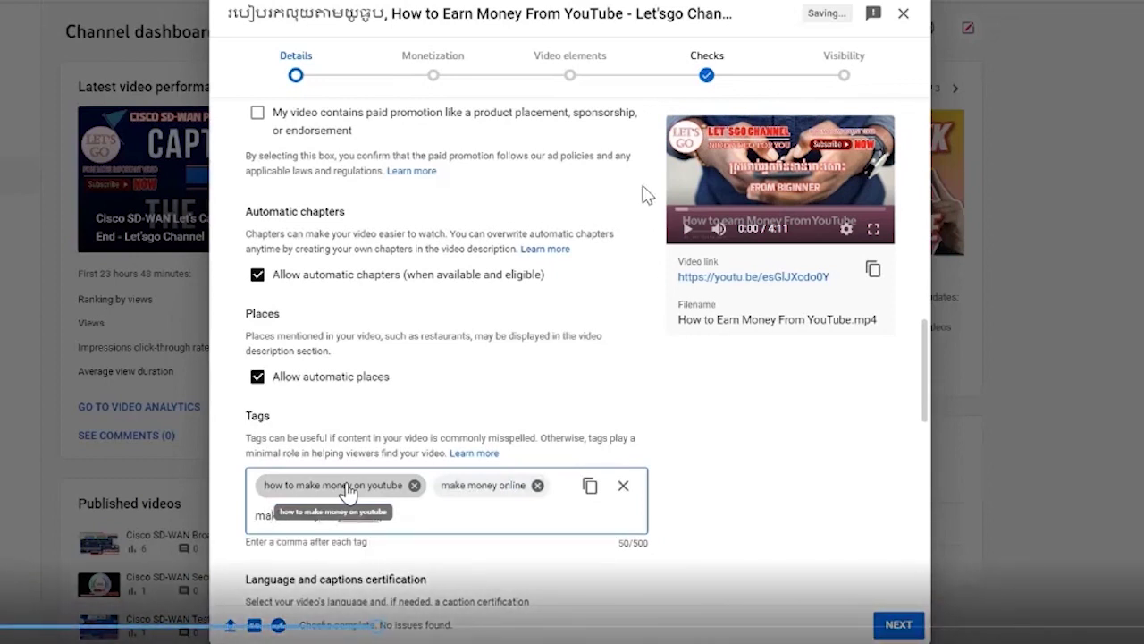
pyautogui.write('e money on youtube')
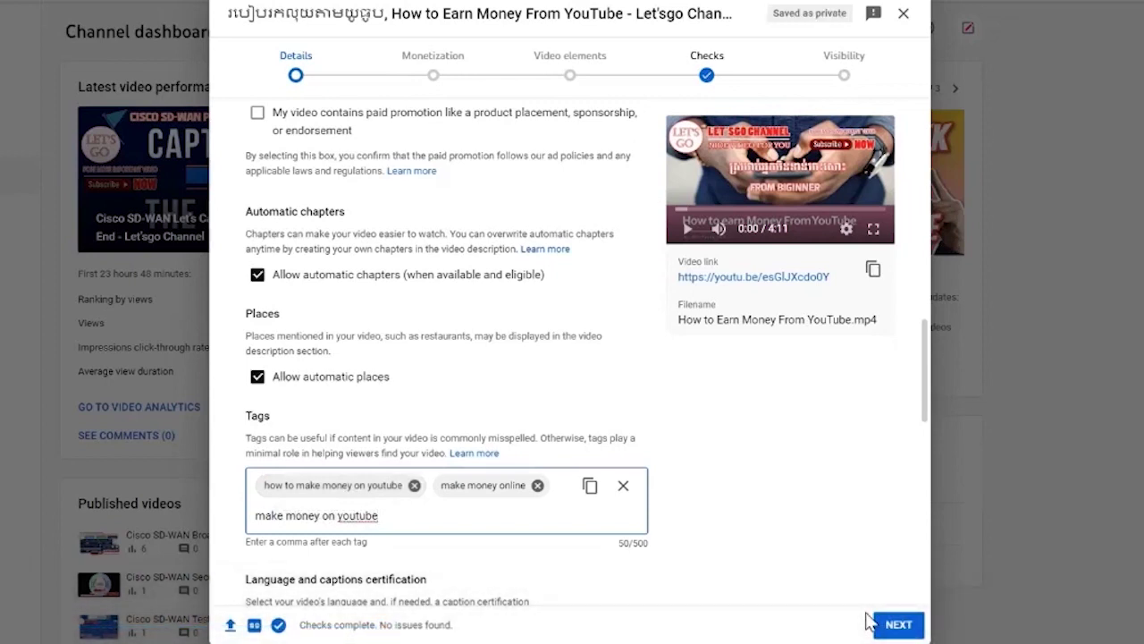
pyautogui.press('Return')
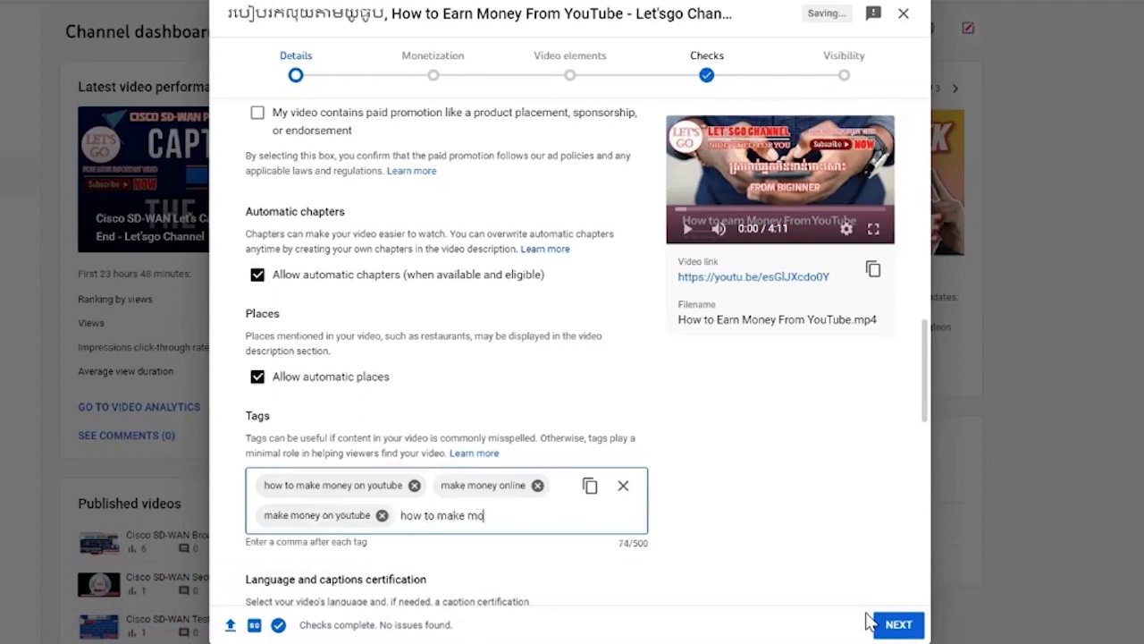
# Add the tags "how to make money online", "earn money online", "how much do youtubers make", "make money" and "affiliate marketing for beginners".
pyautogui.write('how to make money online')
pyautogui.press('Return')
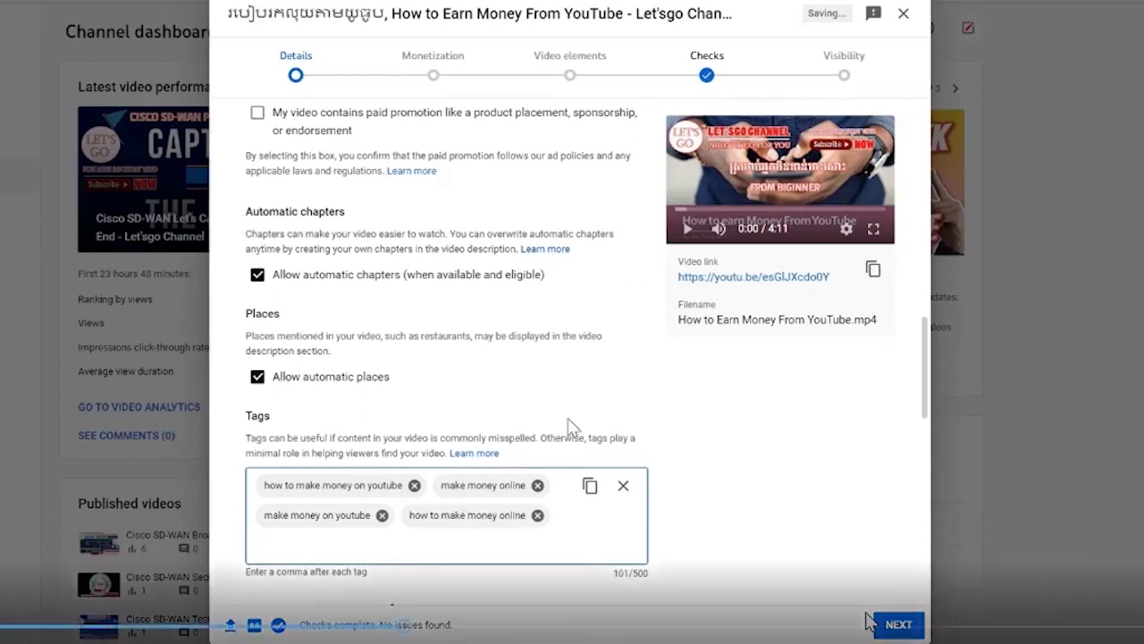
pyautogui.hotkey('ctrl', 'v')
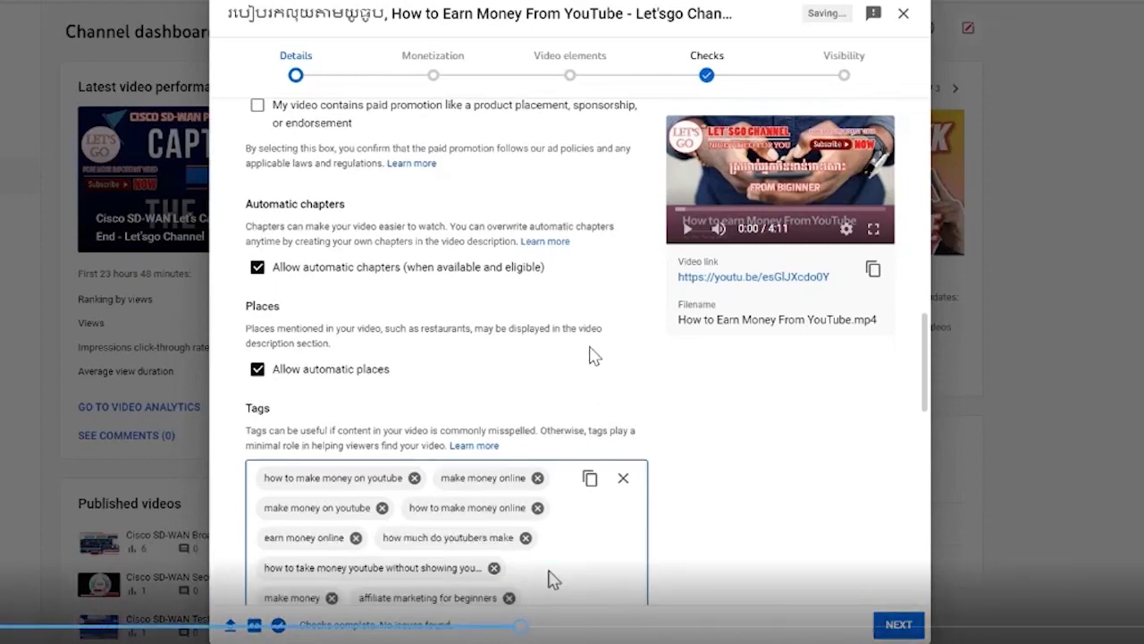
# Add the tags "how to get youtube monitization", "youtube income", "how to signup google adsense" and "youtube monitization".
pyautogui.click(583, 635)
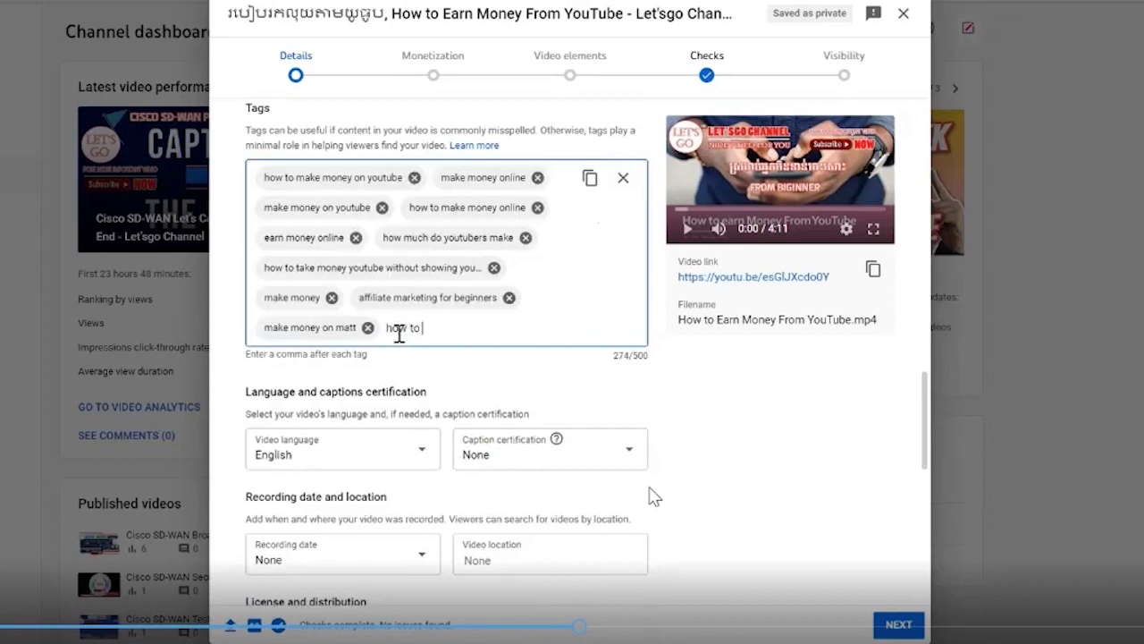
pyautogui.click(646, 633)
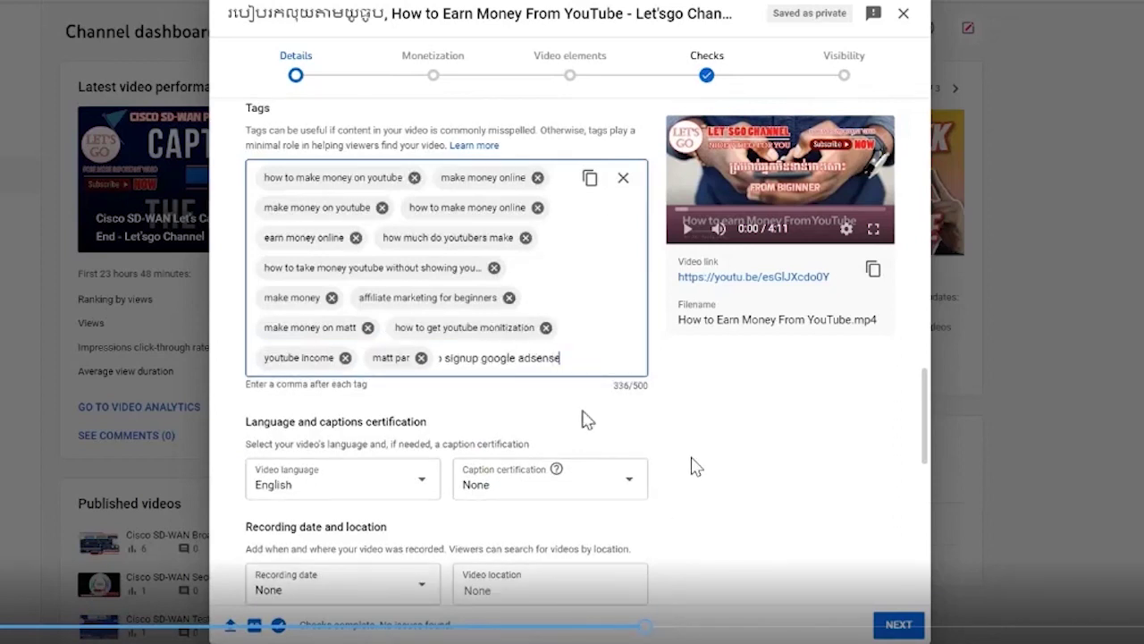
pyautogui.moveTo(742, 444)
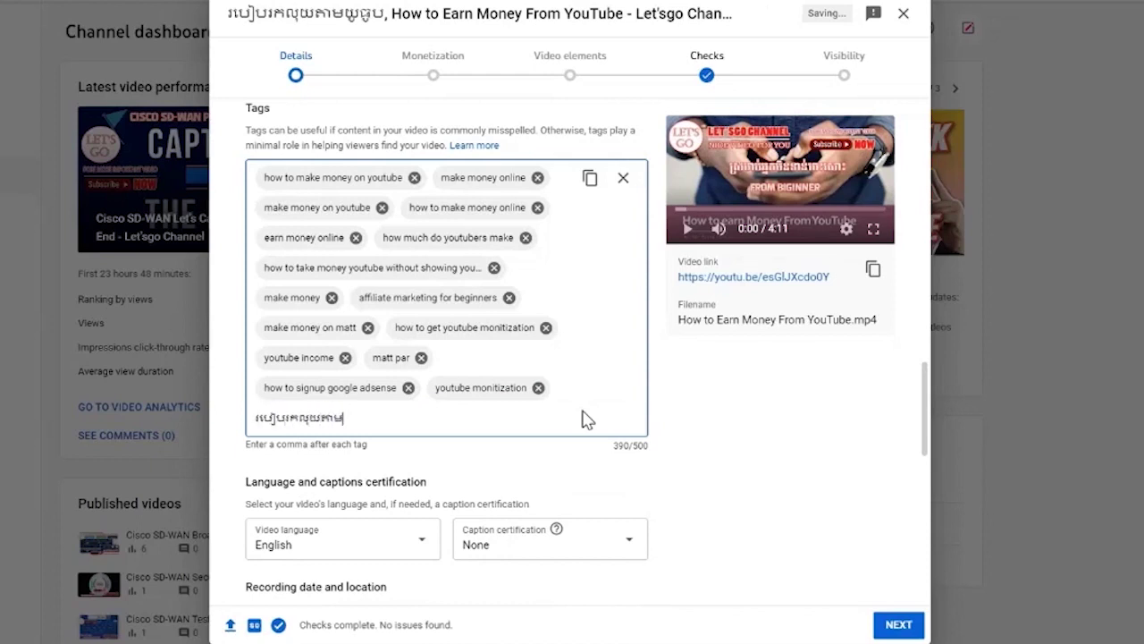
# Add the tags "របៀបរកលុយតាមយូធូប", "យូធូប", "how to learn youtube", "youtube" and "how to get money from youtube".
pyautogui.write('ធូប')
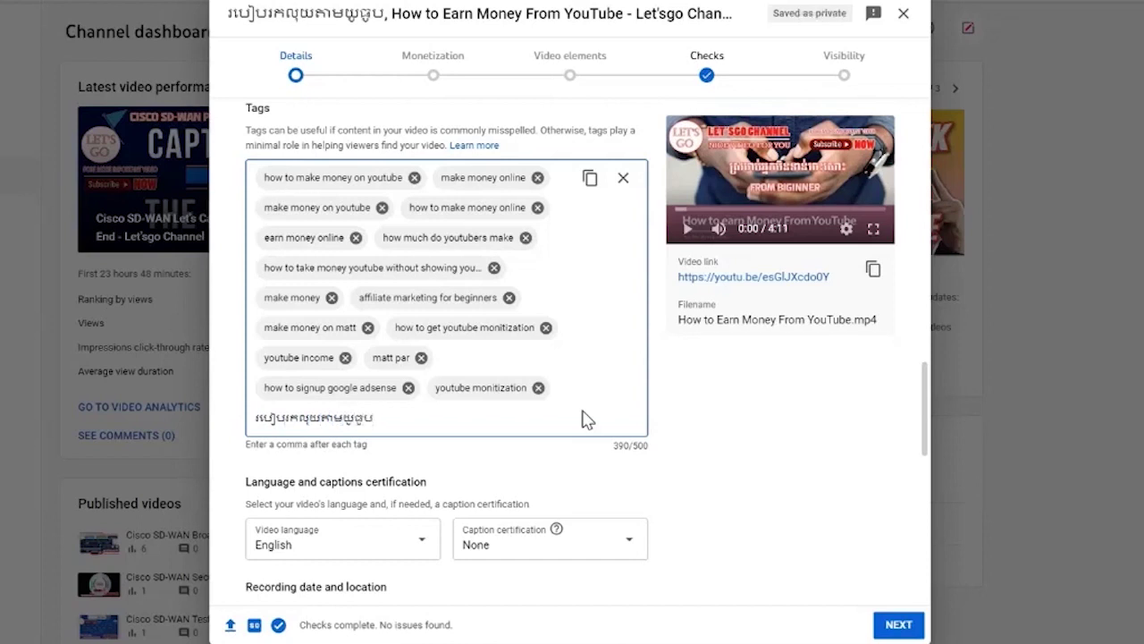
pyautogui.press('Return')
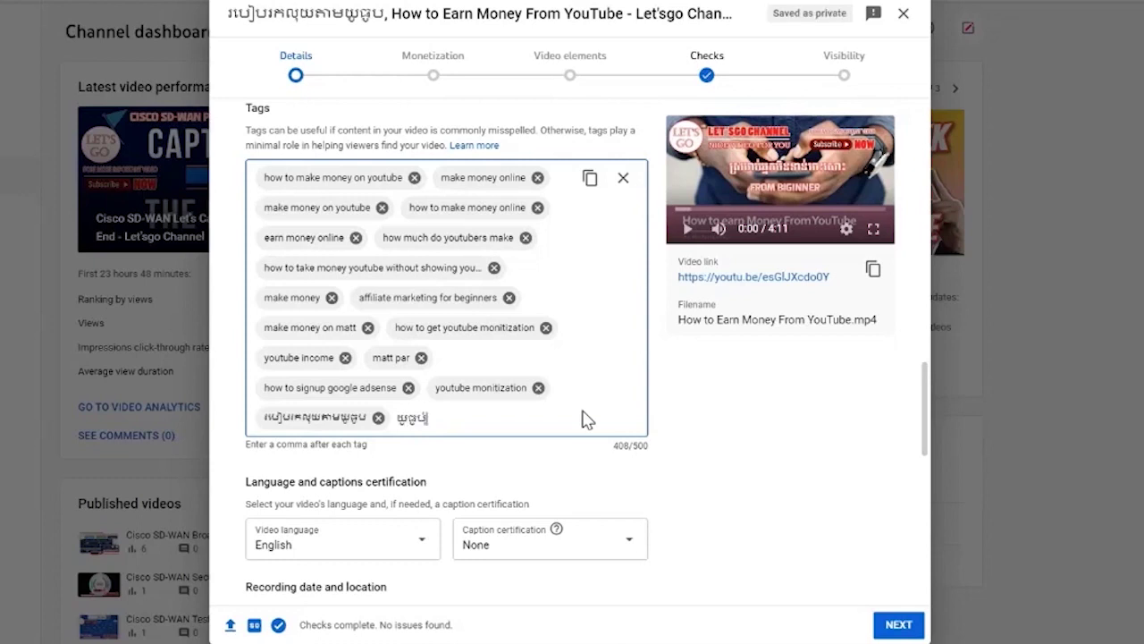
pyautogui.press('Return')
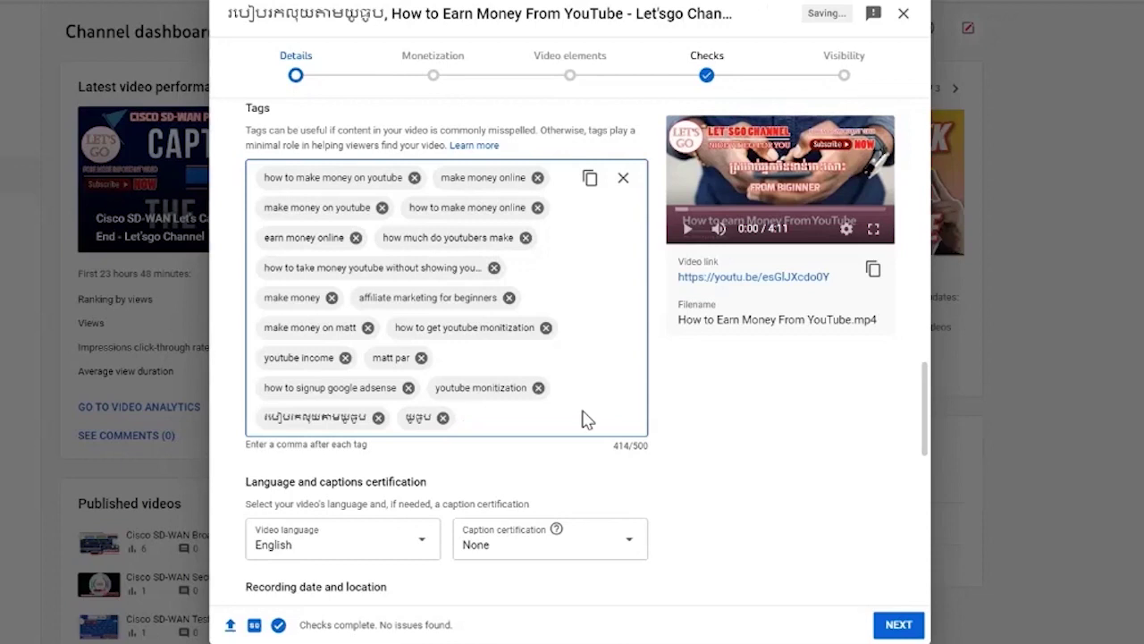
pyautogui.write('how to learn youtube, youtube, make money')
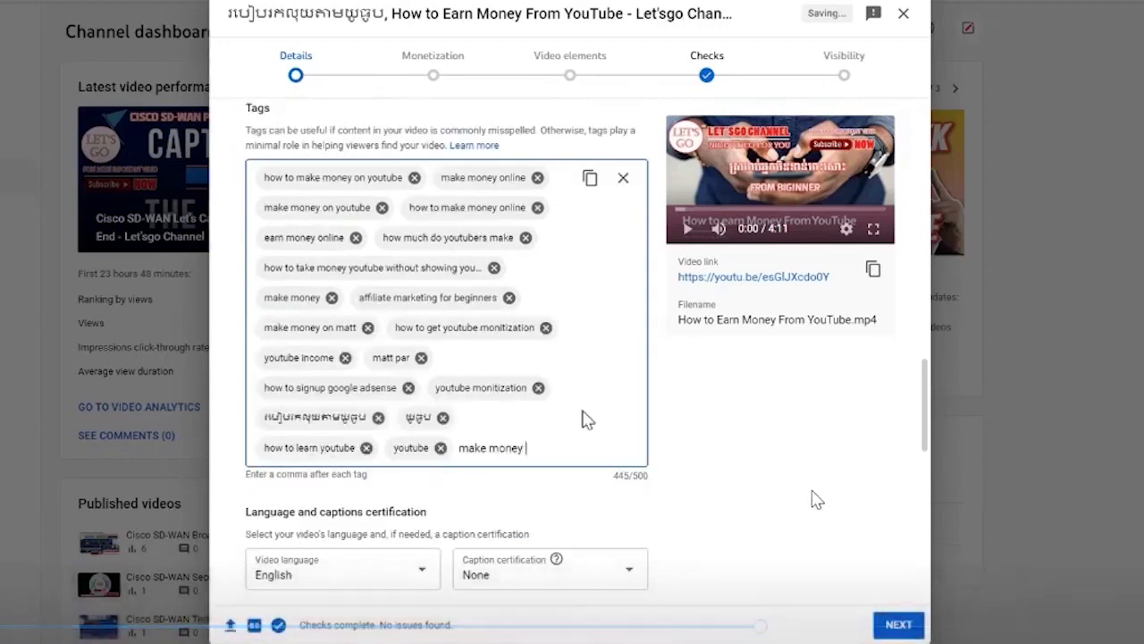
pyautogui.hotkey('ctrl', 'v')
# Choose the Standard YouTube License as the video's license.
pyautogui.scroll(-4, 465, 322)
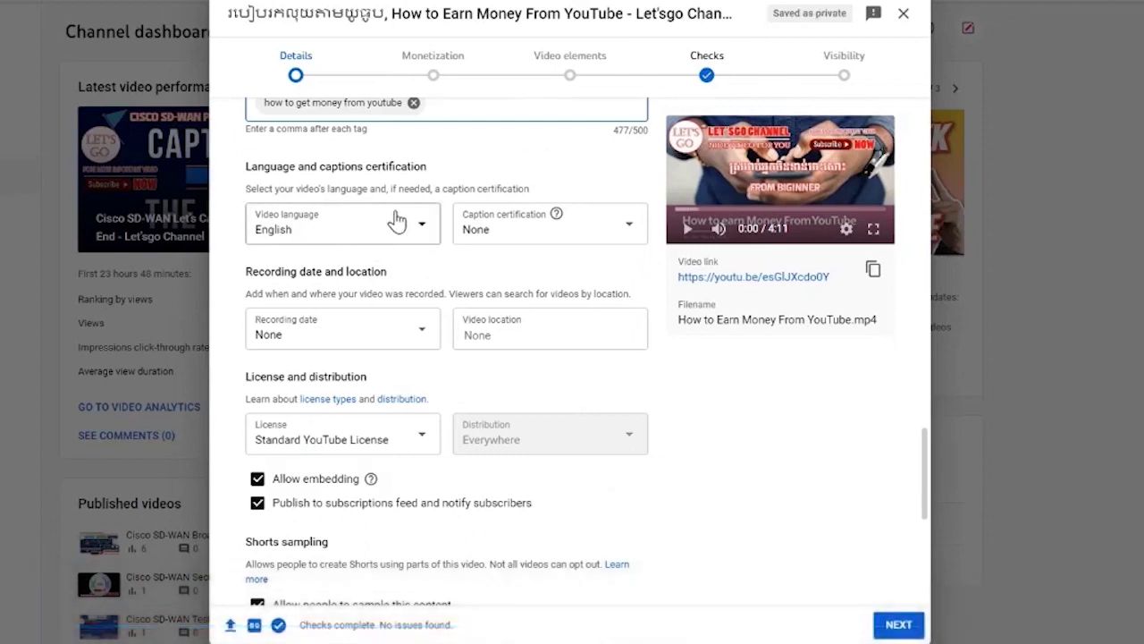
pyautogui.scroll(2, 454, 248)
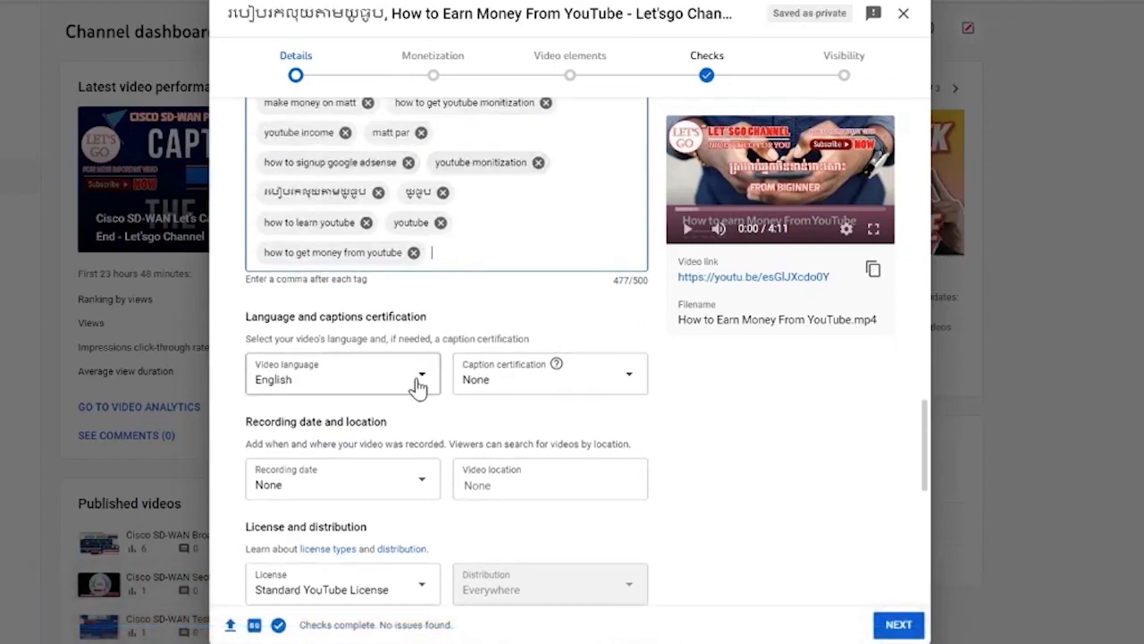
pyautogui.scroll(-4, 519, 352)
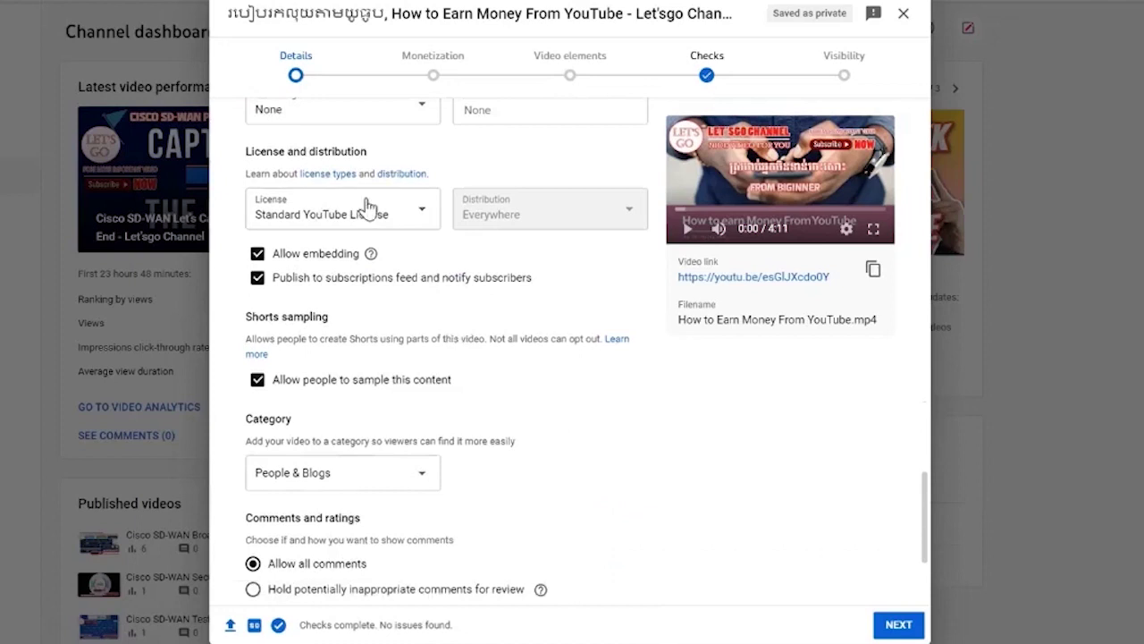
pyautogui.click(422, 216)
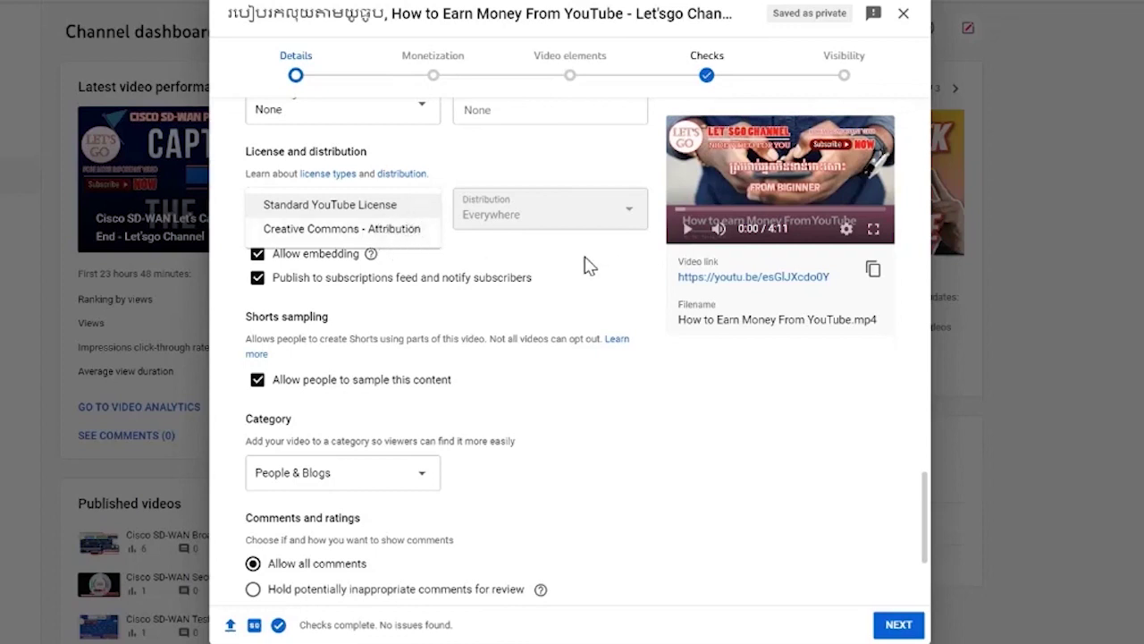
pyautogui.click(349, 204)
# Examine the available video categories and the comments and ratings options without changing them.
pyautogui.scroll(-2, 393, 295)
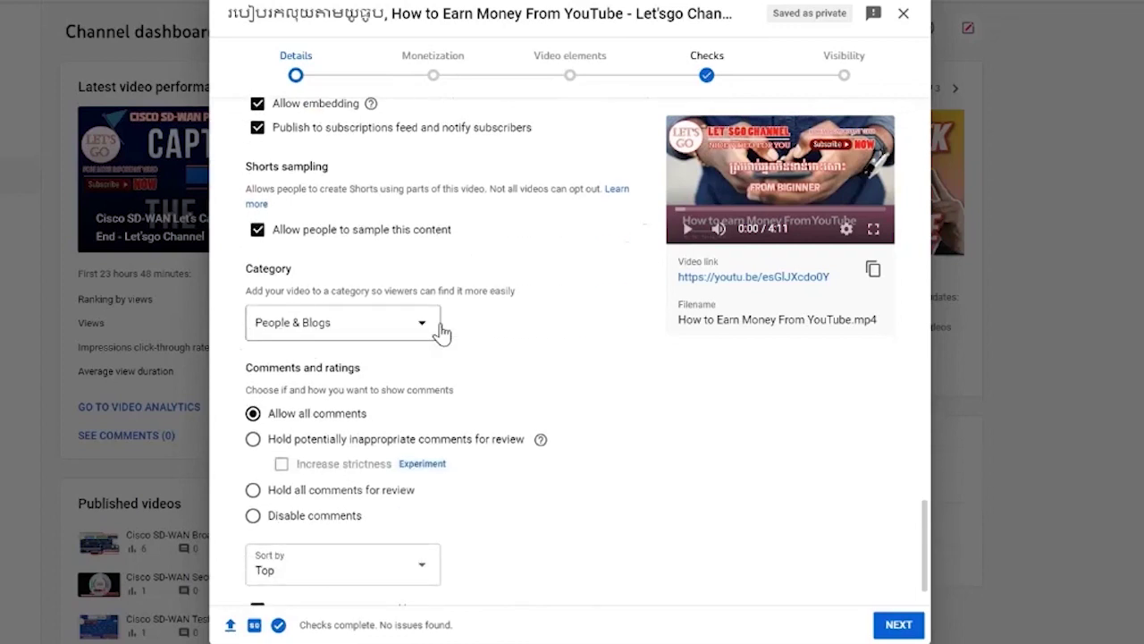
pyautogui.click(421, 326)
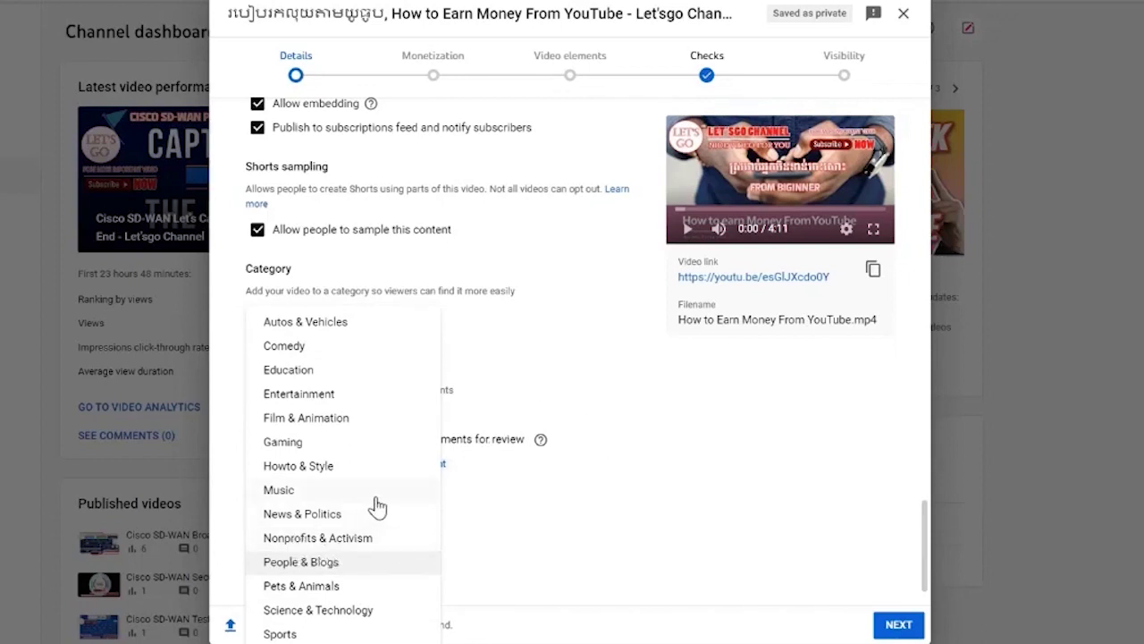
pyautogui.click(600, 497)
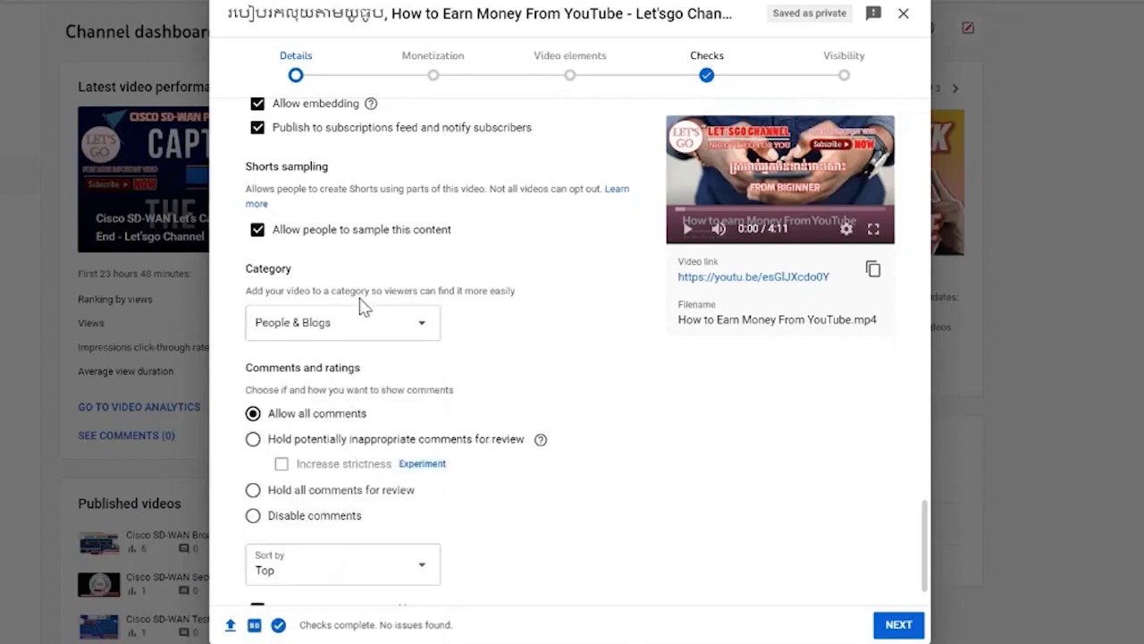
pyautogui.scroll(-1, 396, 345)
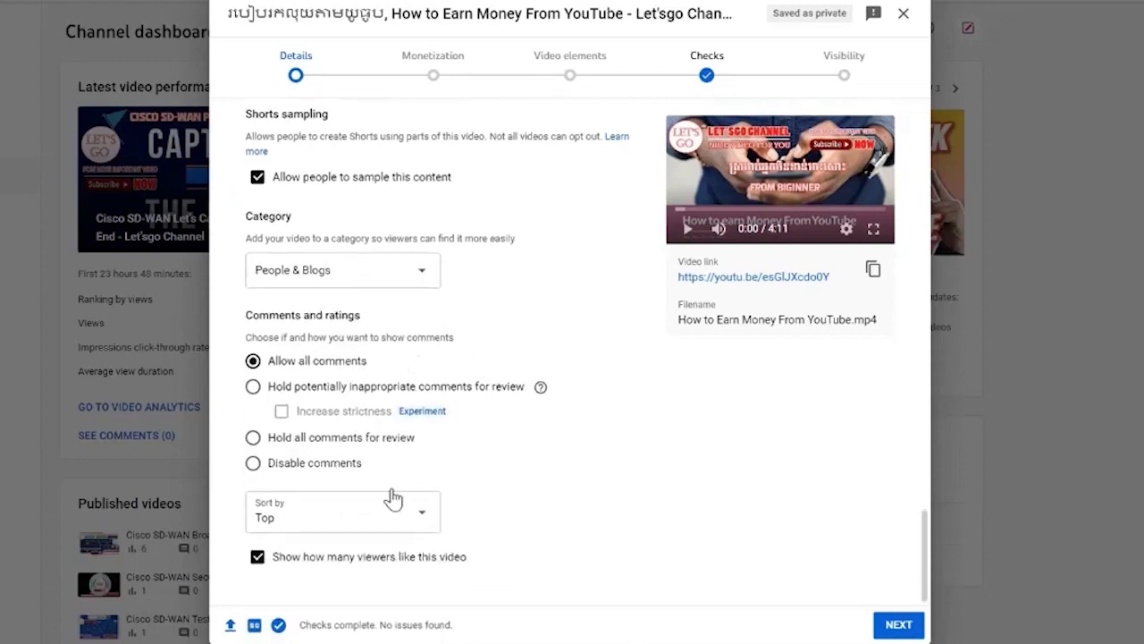
# Highlight #letsgochannel in the video description, and open the Let'sGo CHANNEL page on YouTube in a separate browser tab.
pyautogui.scroll(15, 458, 510)
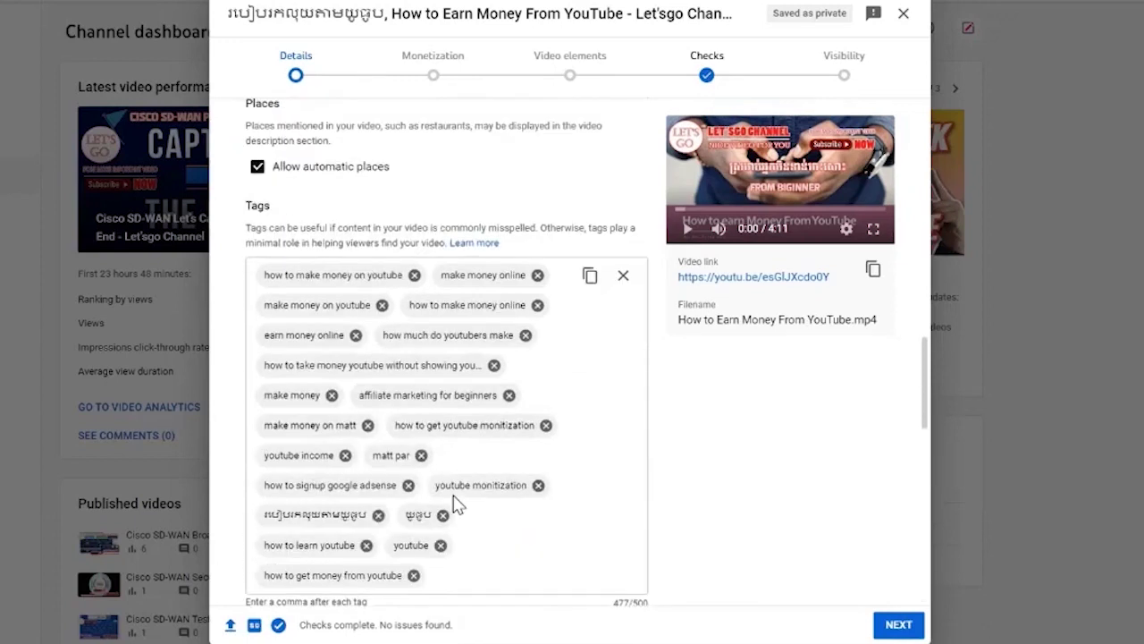
pyautogui.scroll(10, 451, 506)
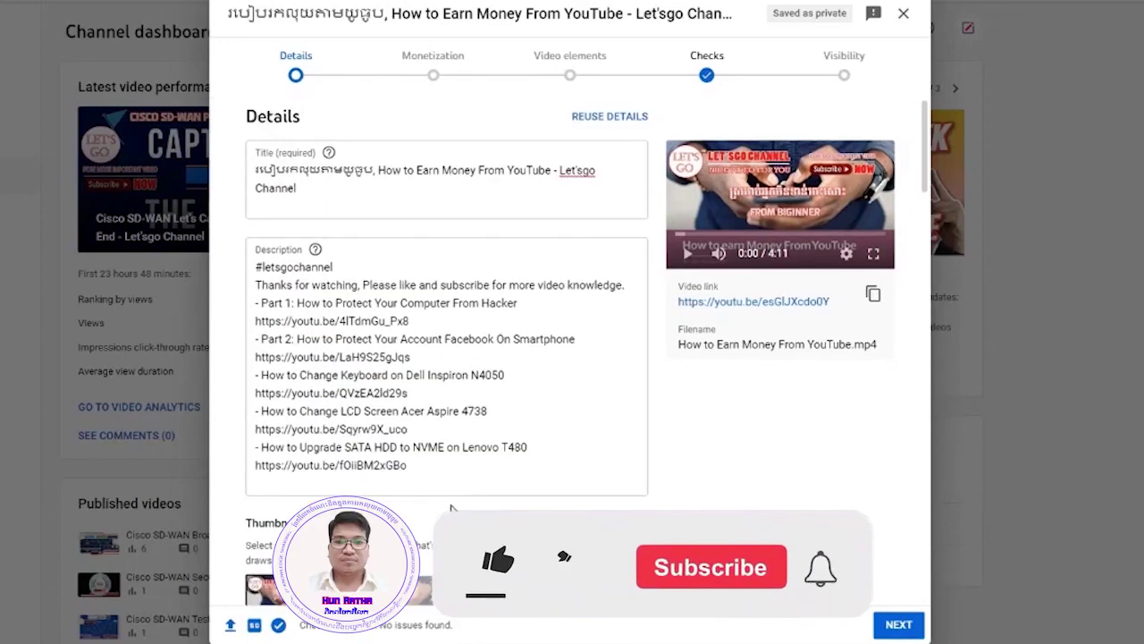
pyautogui.moveTo(334, 267); pyautogui.dragTo(256, 267)
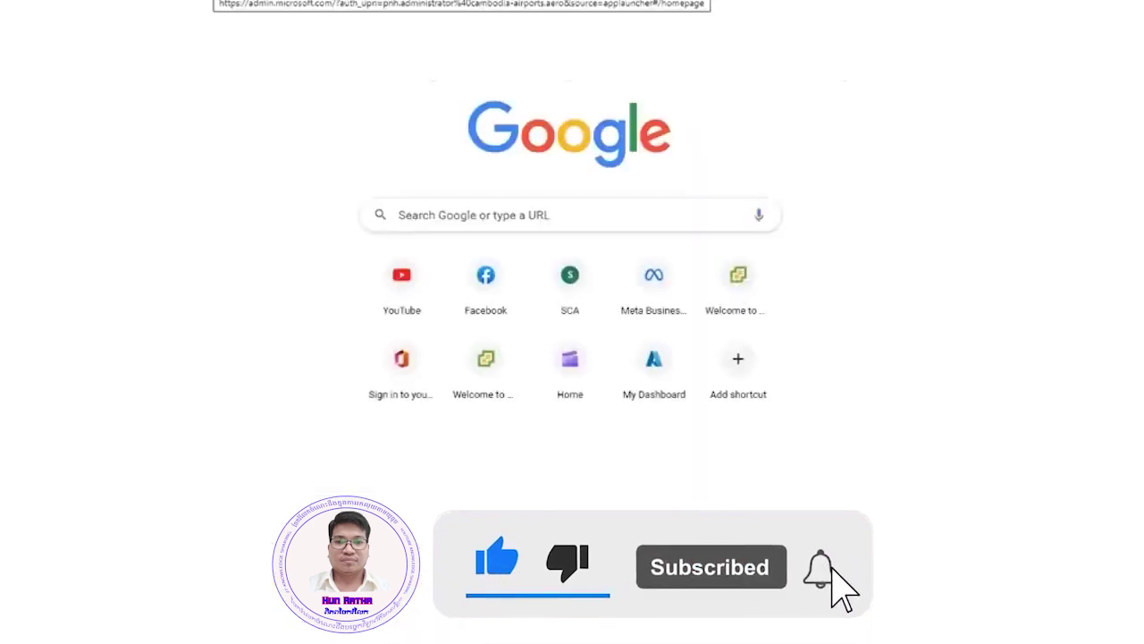
pyautogui.click(402, 274)
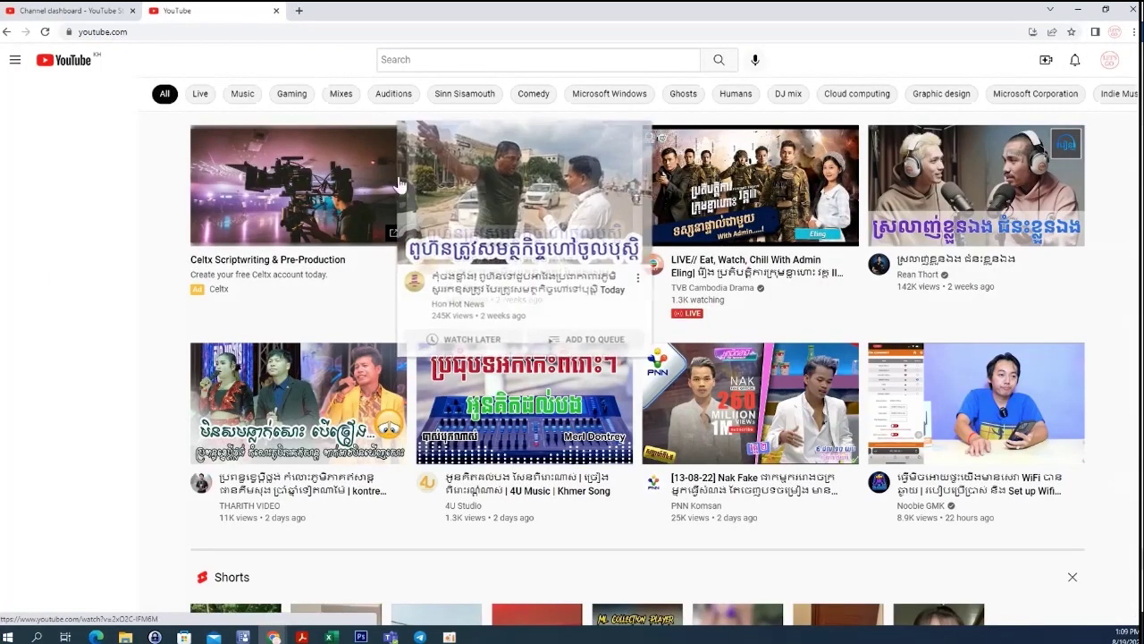
pyautogui.click(1106, 62)
pyautogui.click(991, 133)
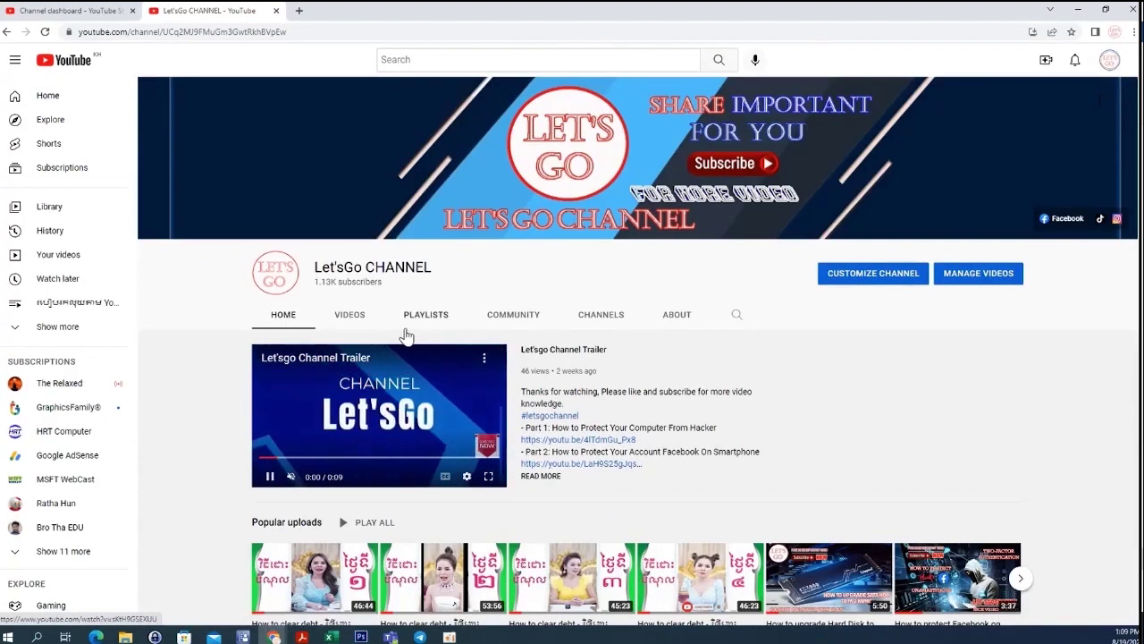
# Follow the #letsgochannel hashtag in the channel trailer's description, look through its videos and return to the upload in YouTube Studio.
pyautogui.scroll(-1, 506, 320)
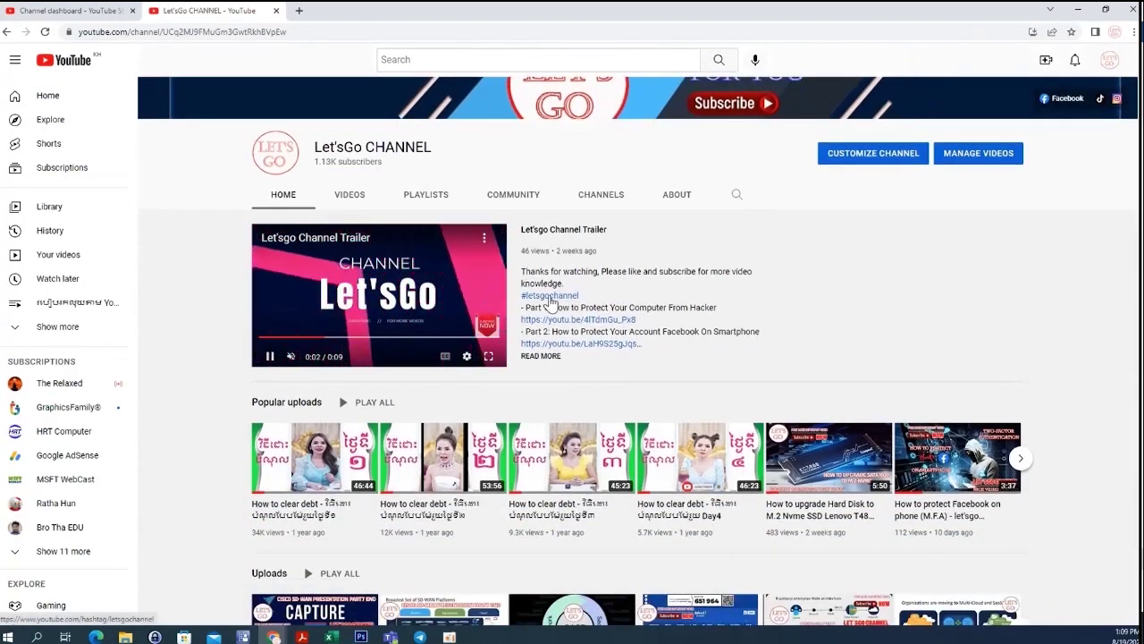
pyautogui.click(550, 297)
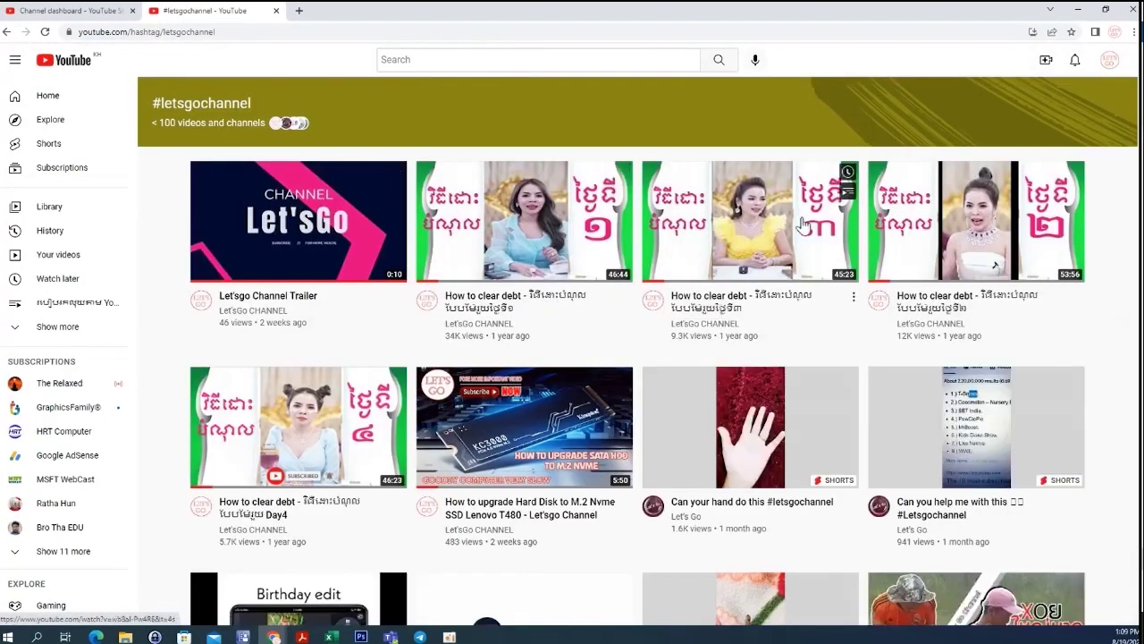
pyautogui.scroll(-2, 720, 313)
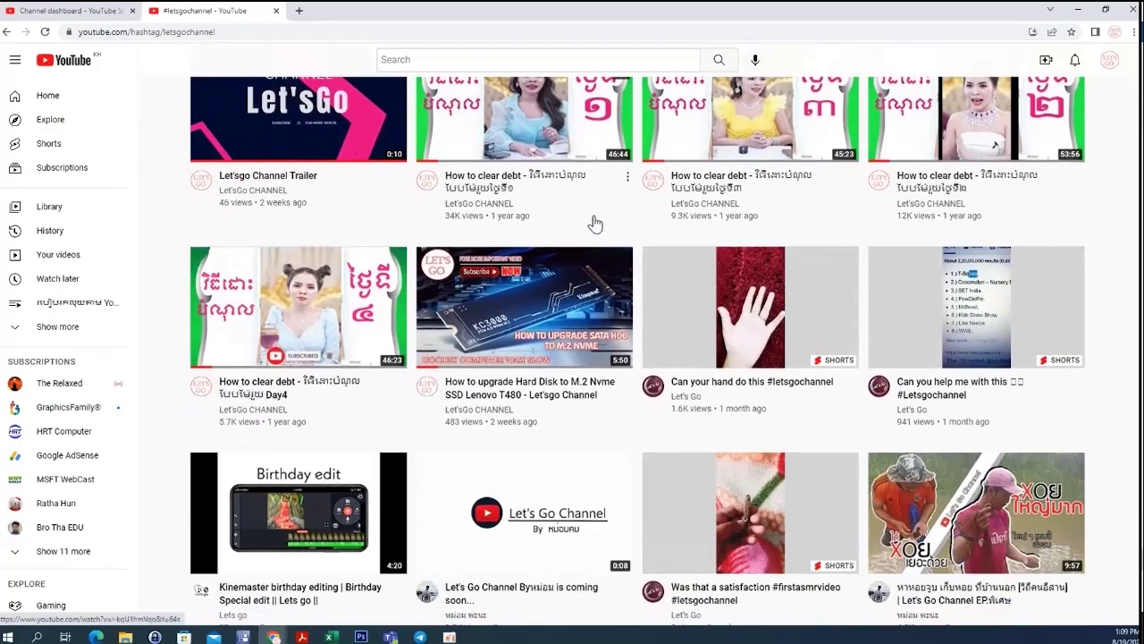
pyautogui.scroll(2, 480, 259)
pyautogui.click(277, 11)
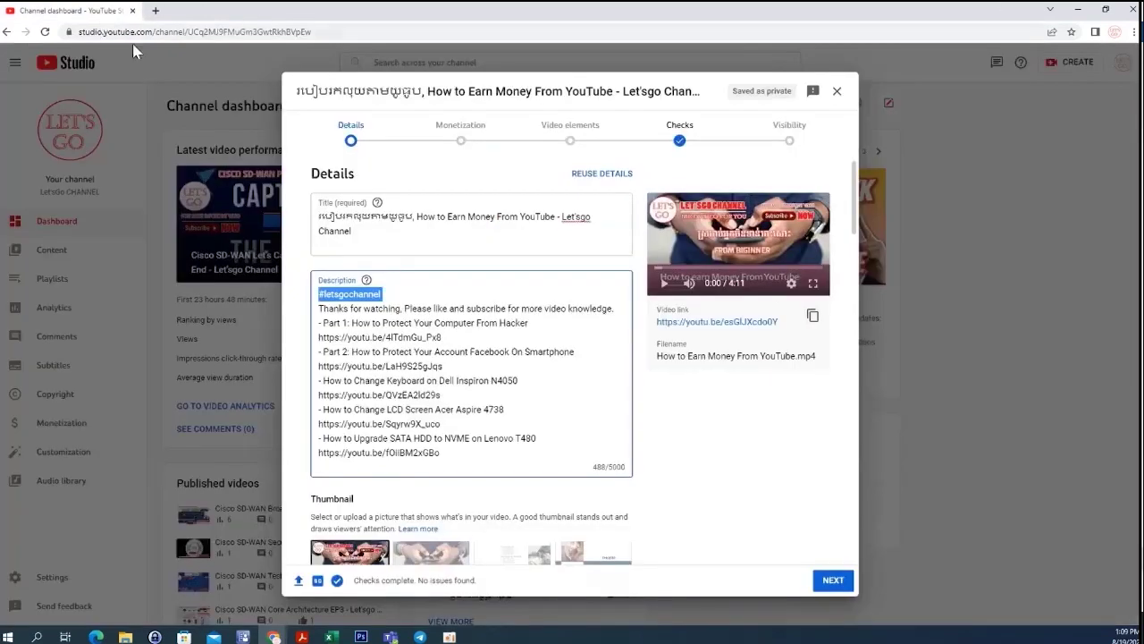
# Advance from the video details to the monetization stage, turn monetization on and check the ad types and locations.
pyautogui.scroll(-10, 523, 368)
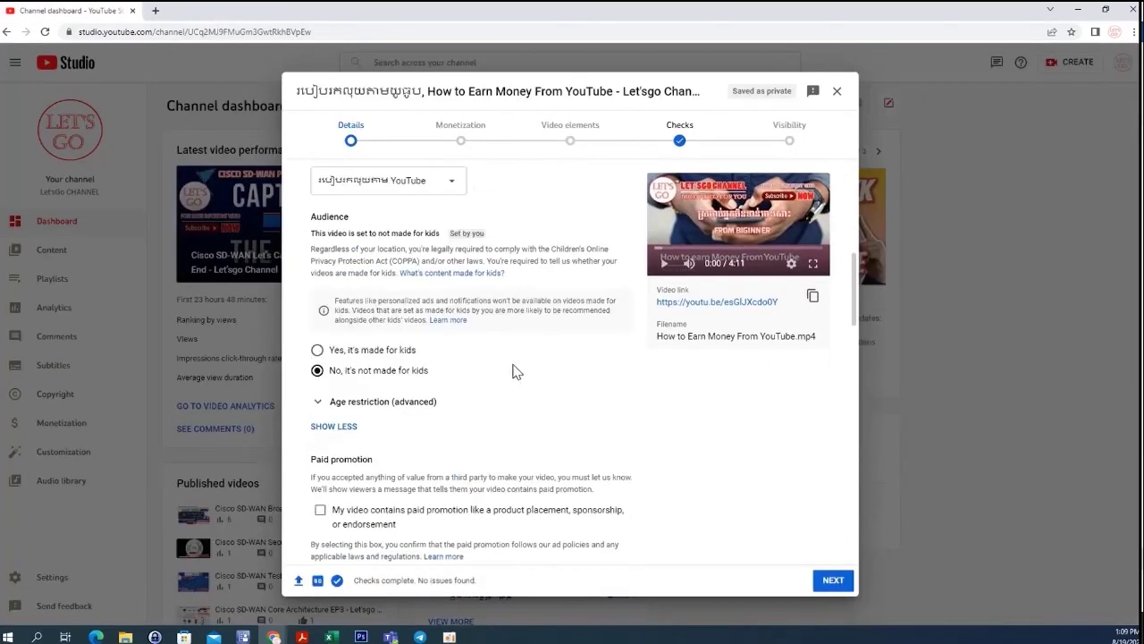
pyautogui.scroll(-10, 514, 367)
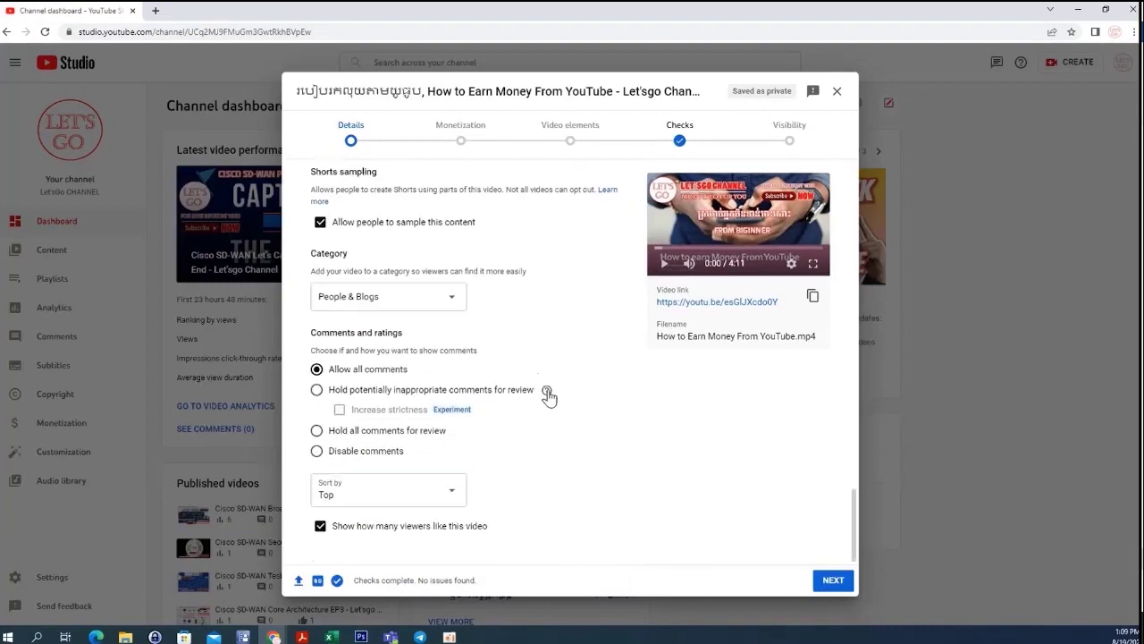
pyautogui.click(832, 581)
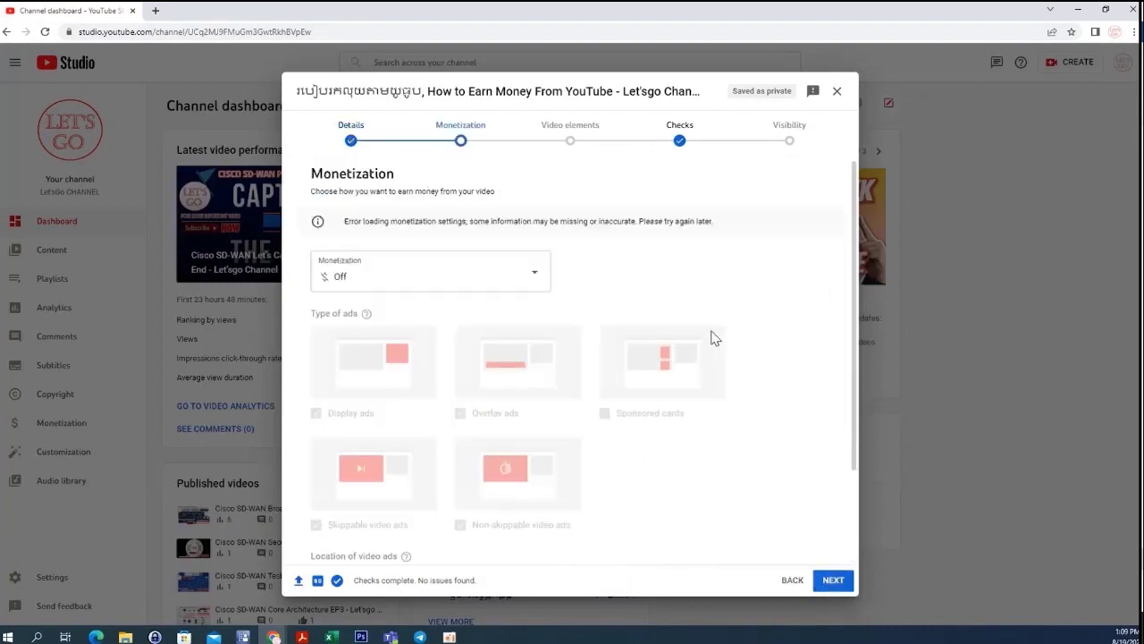
pyautogui.click(545, 280)
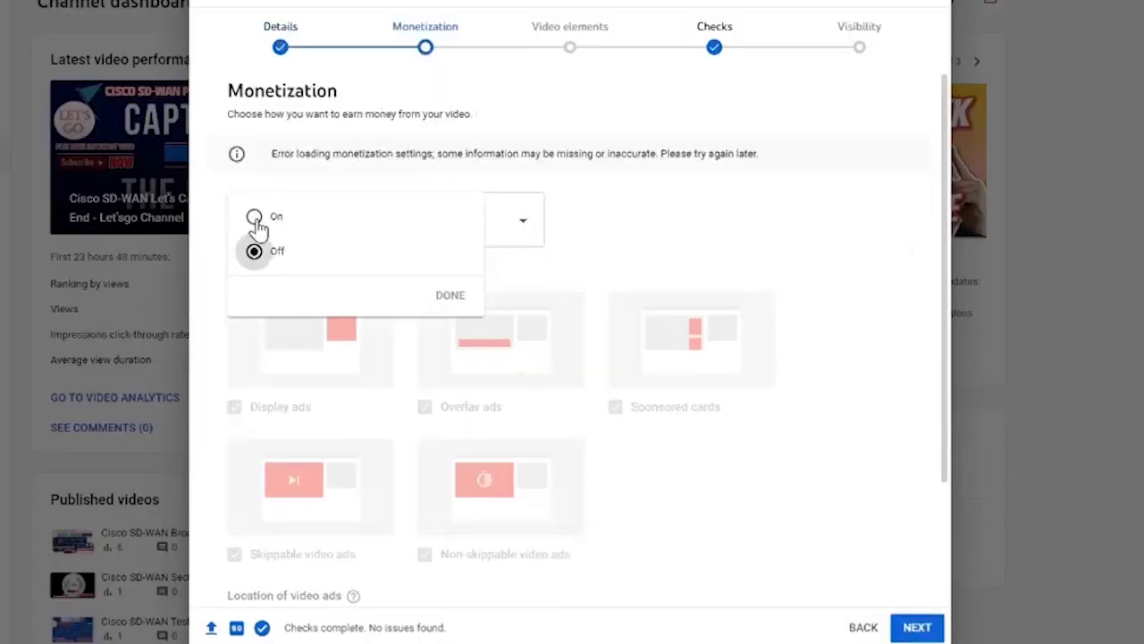
pyautogui.click(330, 266)
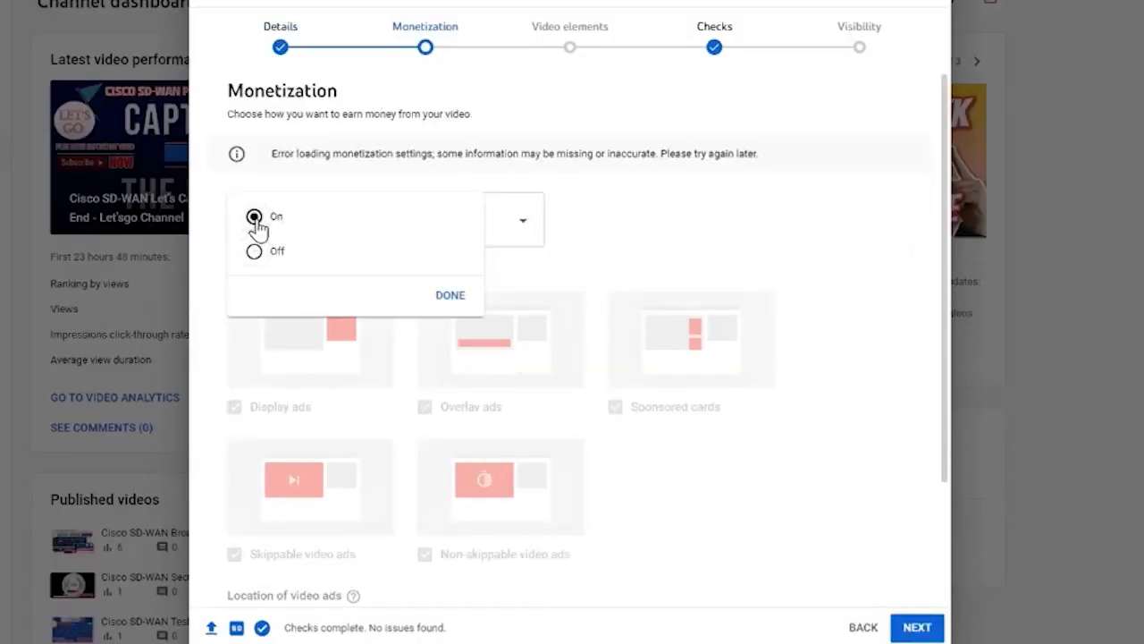
pyautogui.click(447, 293)
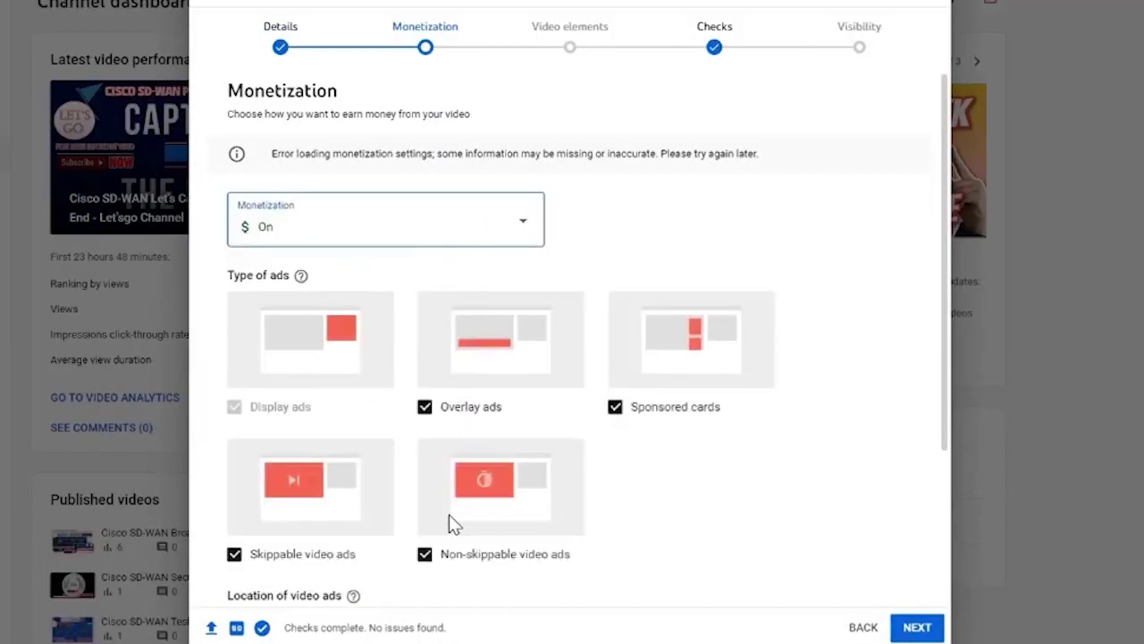
pyautogui.scroll(-3, 600, 212)
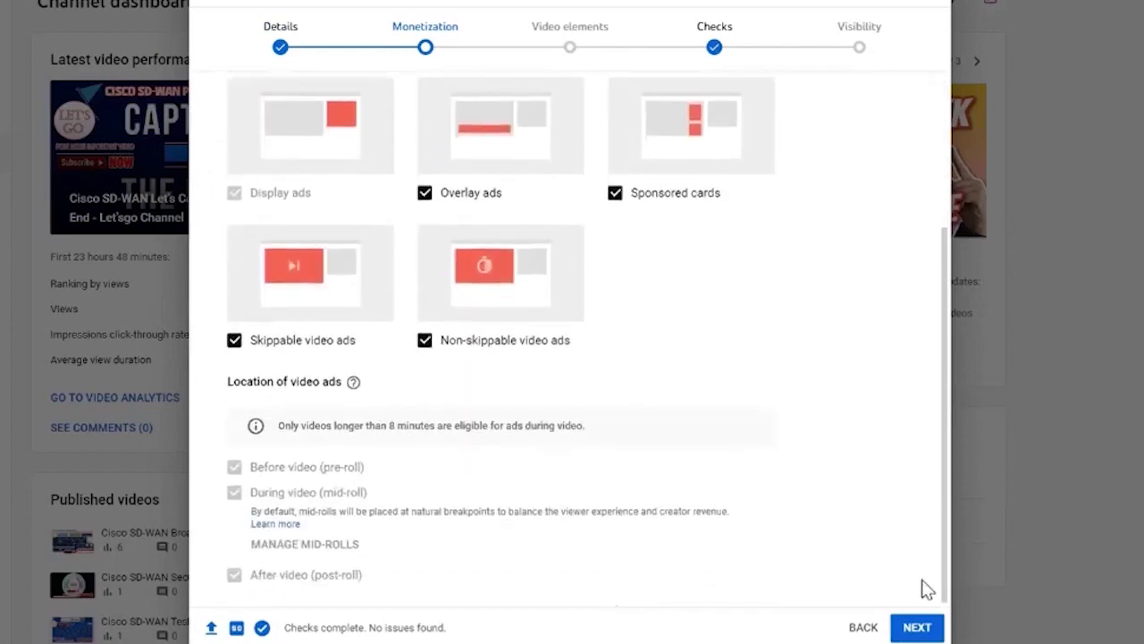
# Advance to the video elements and add an end screen using the layout imported from the latest video.
pyautogui.click(918, 625)
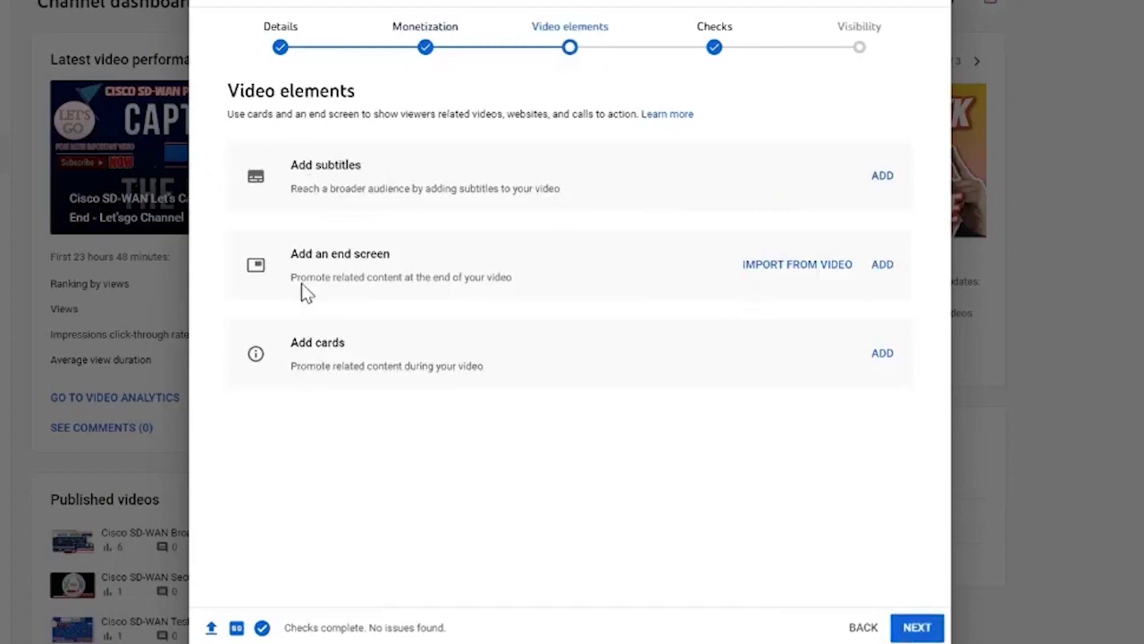
pyautogui.click(878, 268)
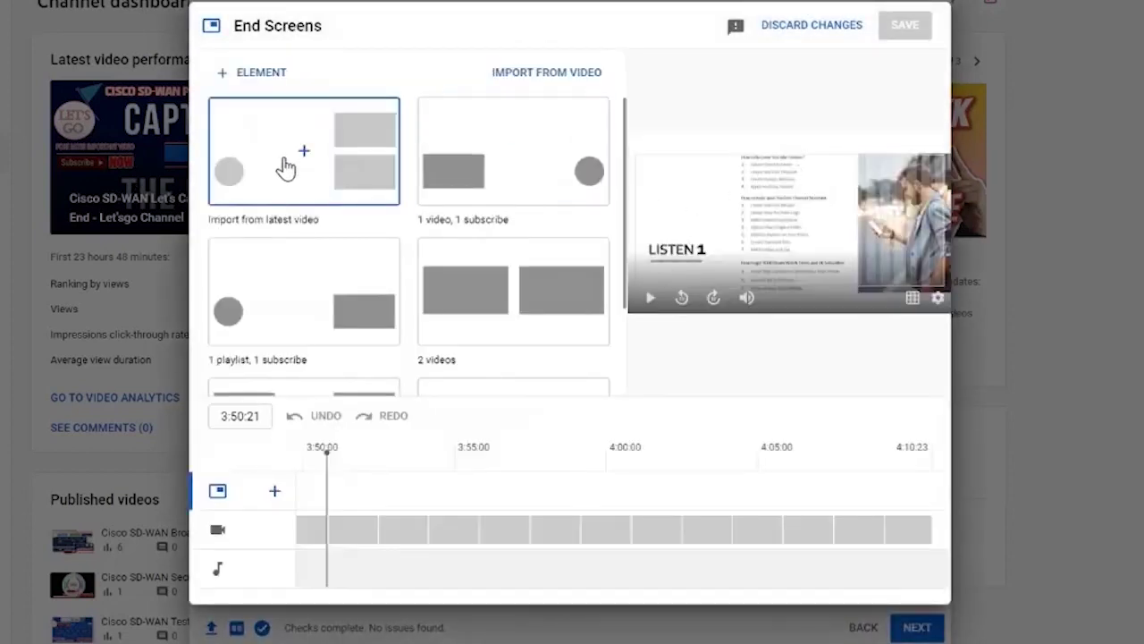
pyautogui.click(306, 158)
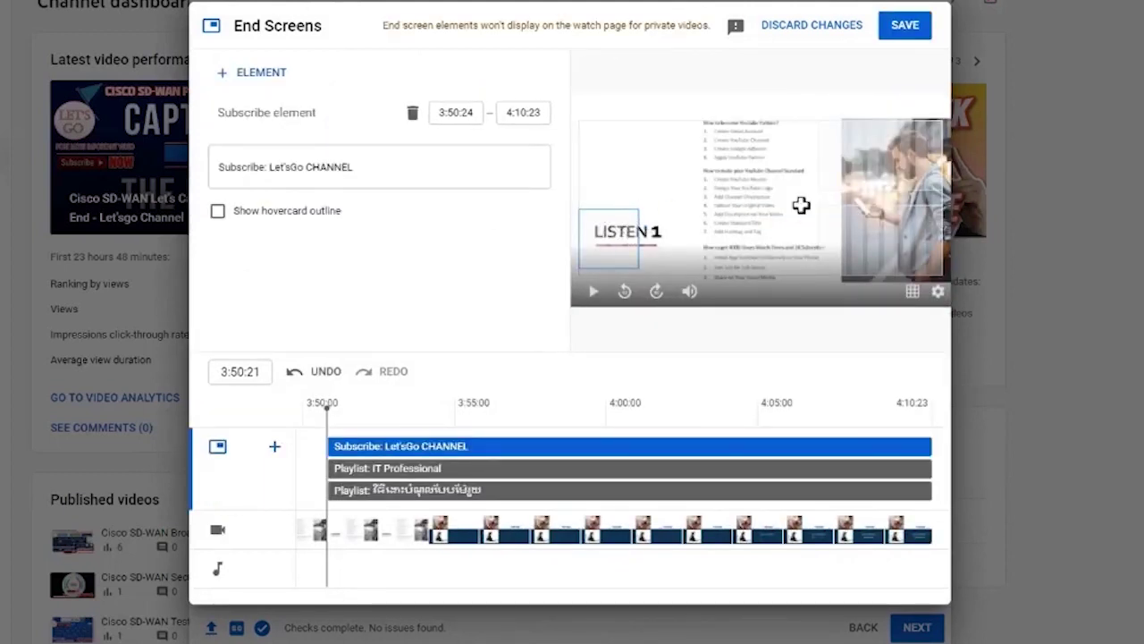
# Replace the end screen's IT Professional playlist with the playlist "របៀបរកលុយតាម YouTube".
pyautogui.click(876, 152)
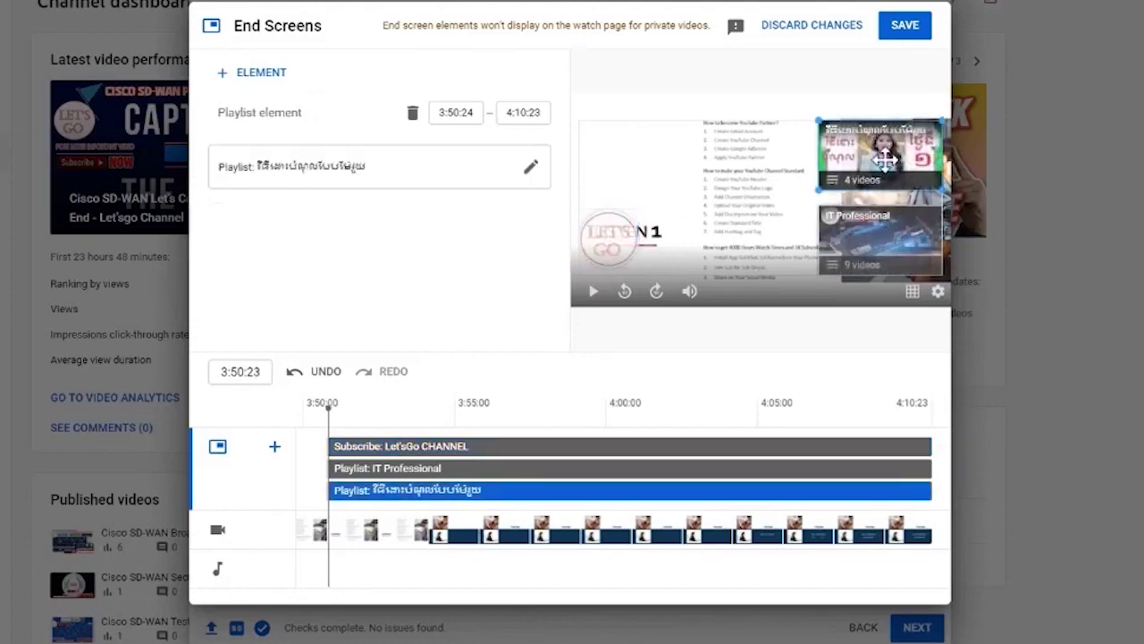
pyautogui.click(883, 229)
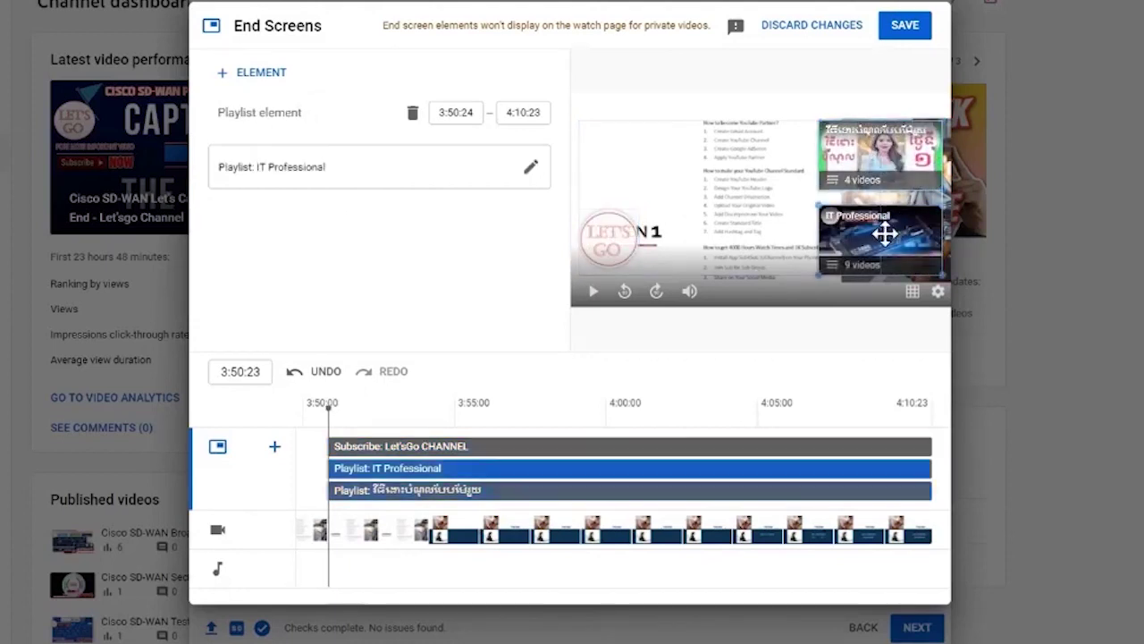
pyautogui.click(531, 169)
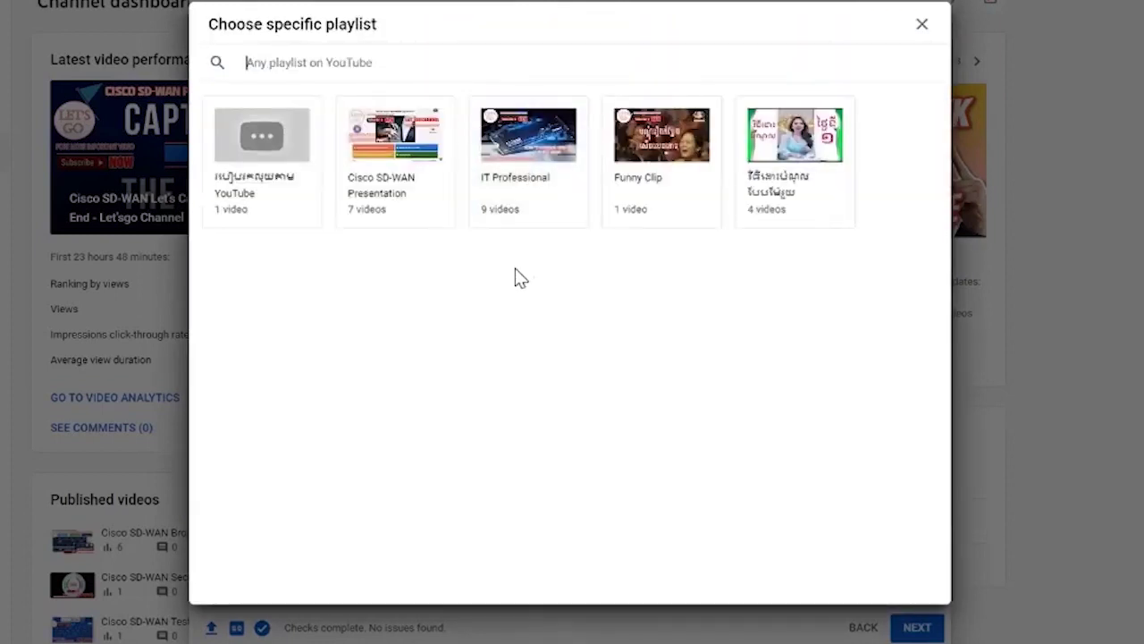
pyautogui.click(236, 134)
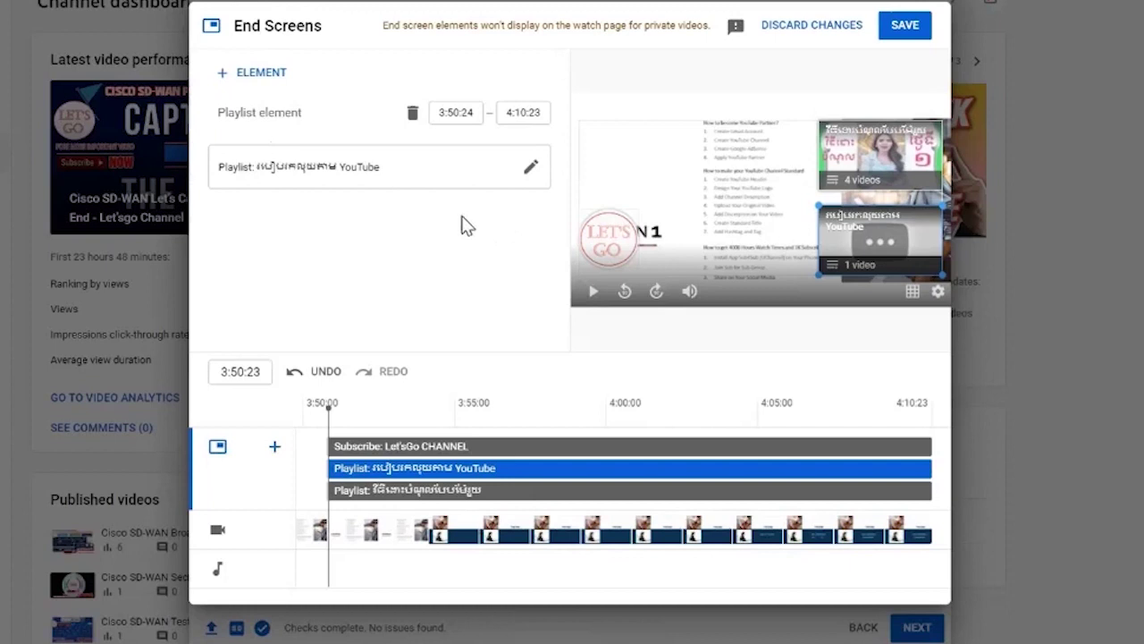
# Add another playlist element to the end screen, using the IT Professional playlist.
pyautogui.click(261, 73)
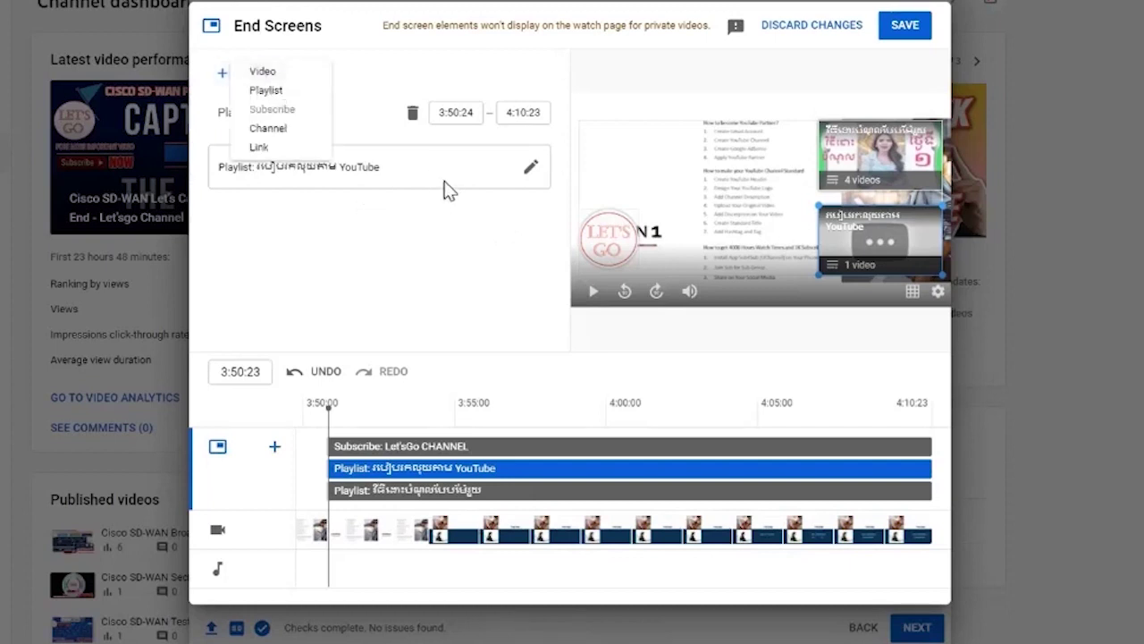
pyautogui.click(283, 93)
pyautogui.click(548, 176)
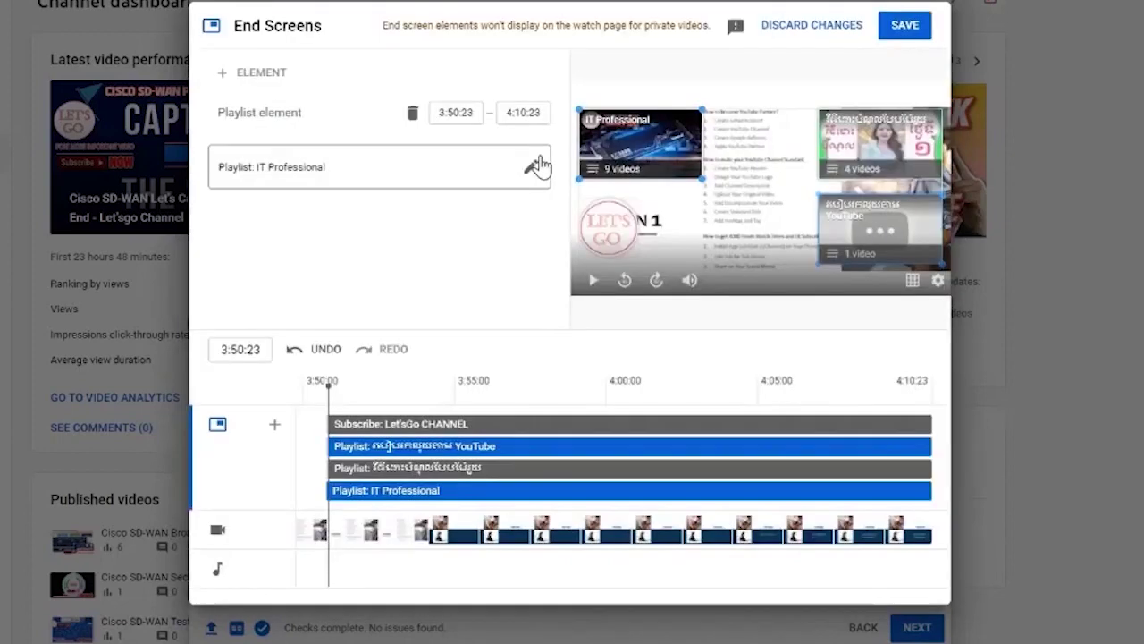